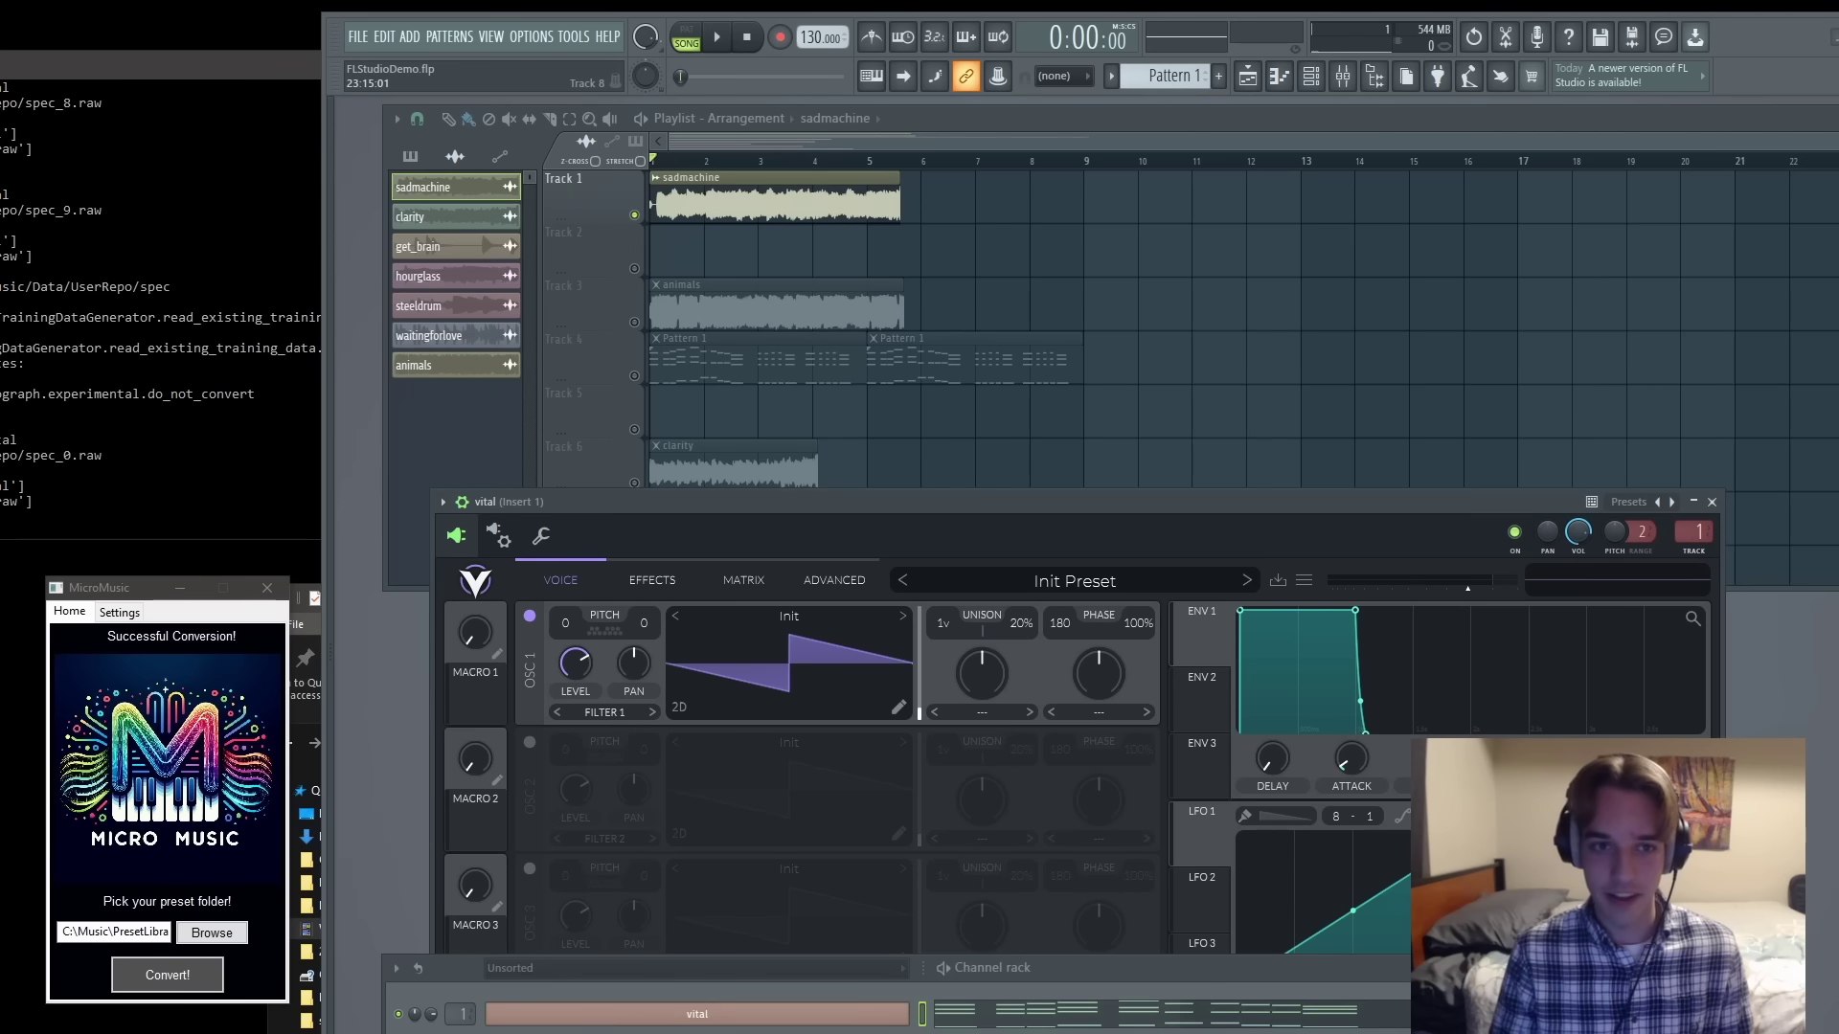
# - Play through the song arrangement, then open the sadmachine clip's sample settings
pyautogui.click(730, 36)
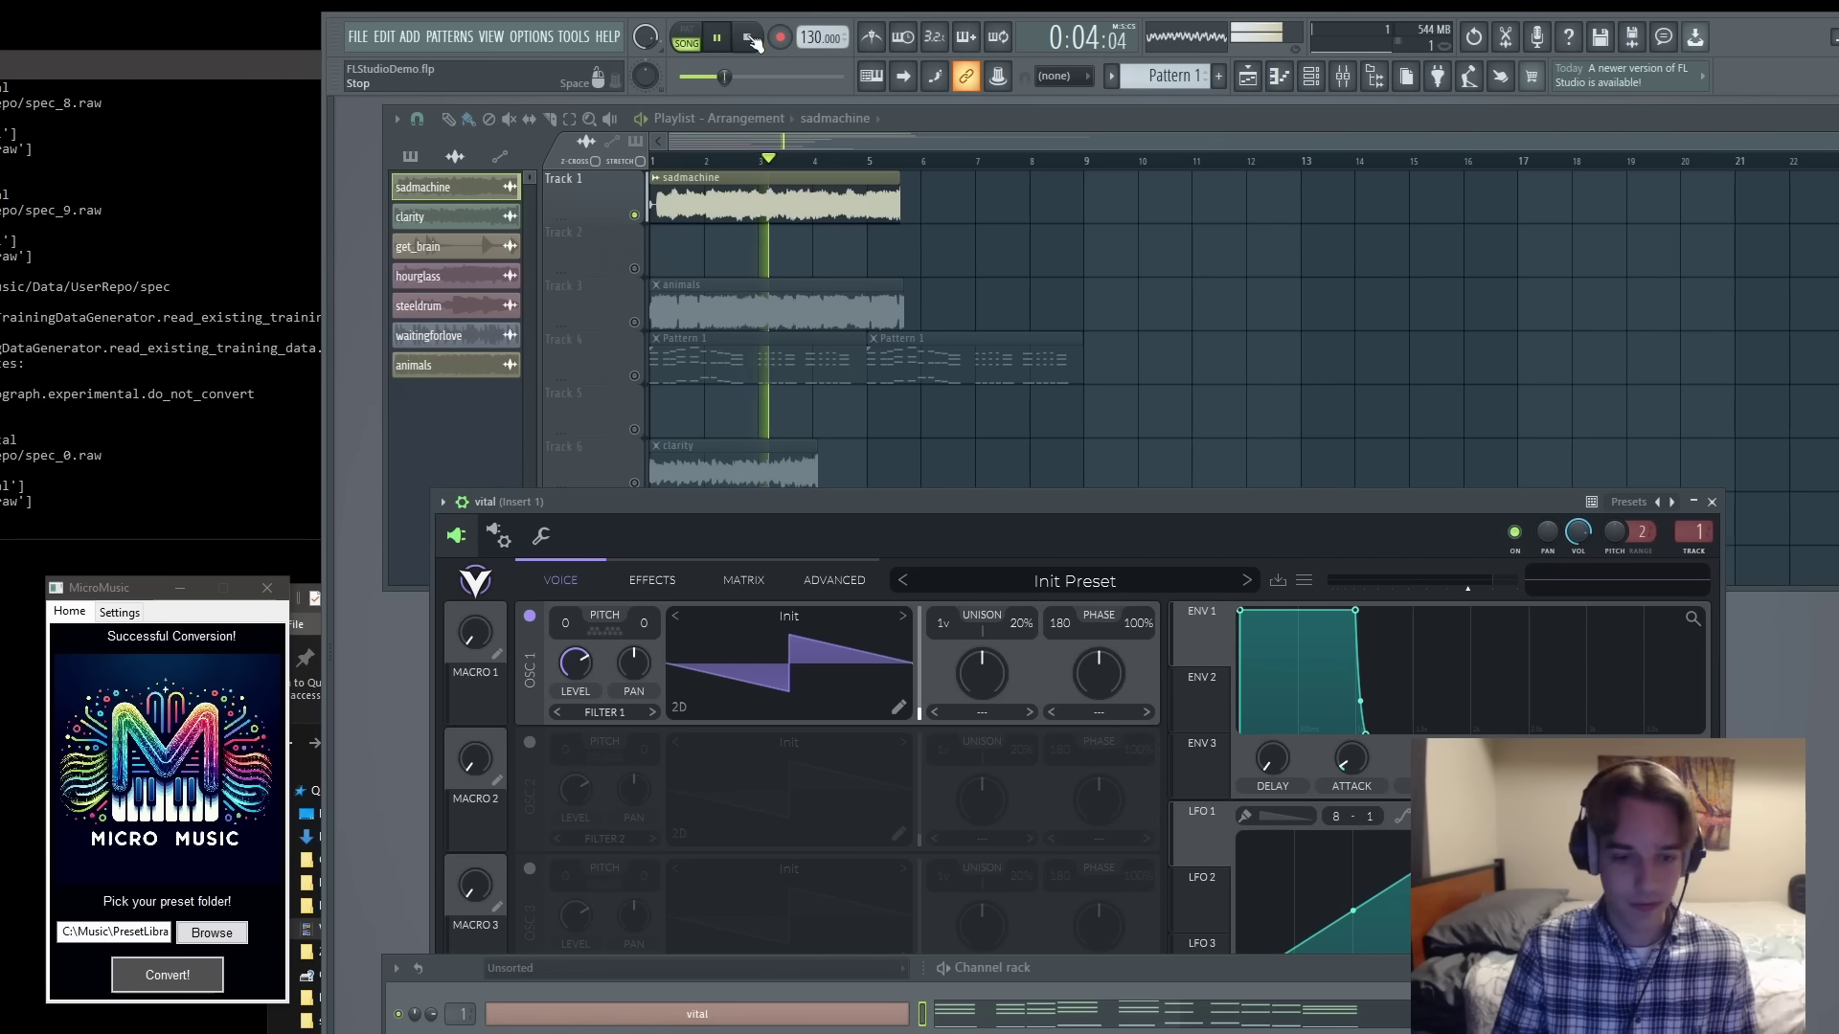
pyautogui.click(750, 38)
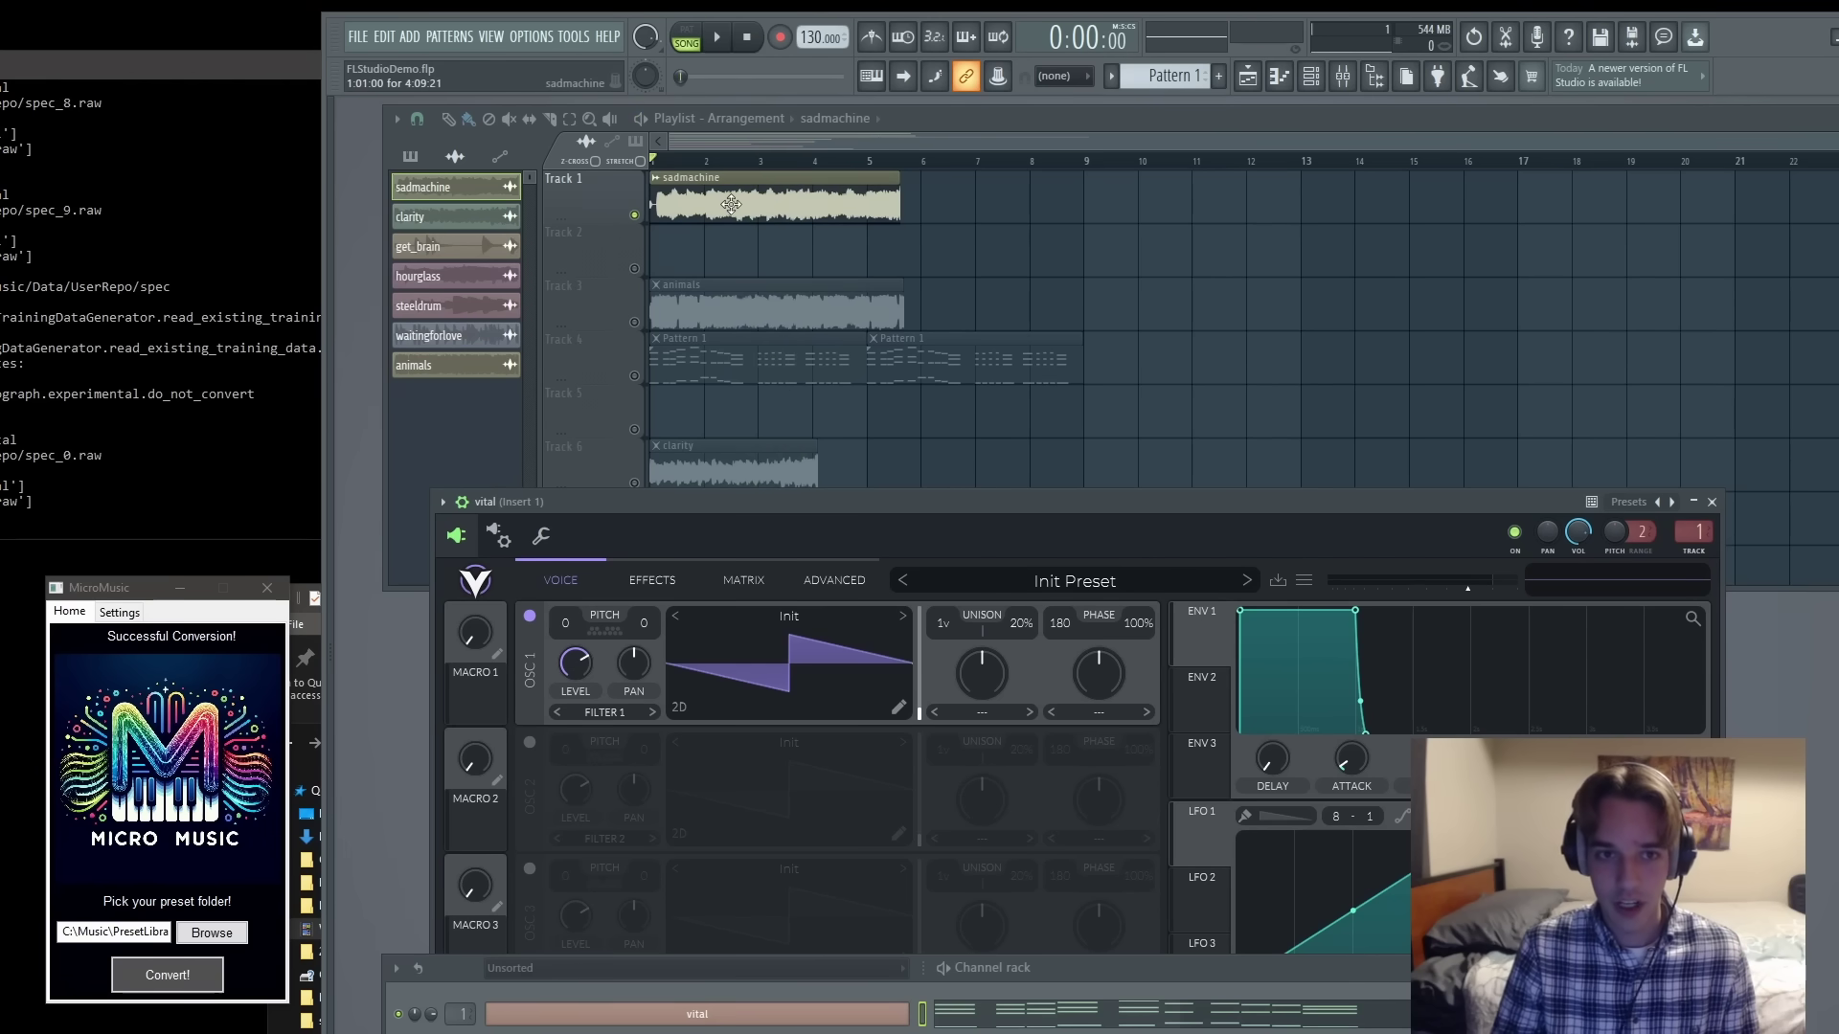
pyautogui.doubleClick(731, 204)
# - Drop the sadmachine sample into MicroMusic and set PresetLibrary as the preset output folder
pyautogui.moveTo(1128, 719); pyautogui.dragTo(192, 834)
pyautogui.click(740, 39)
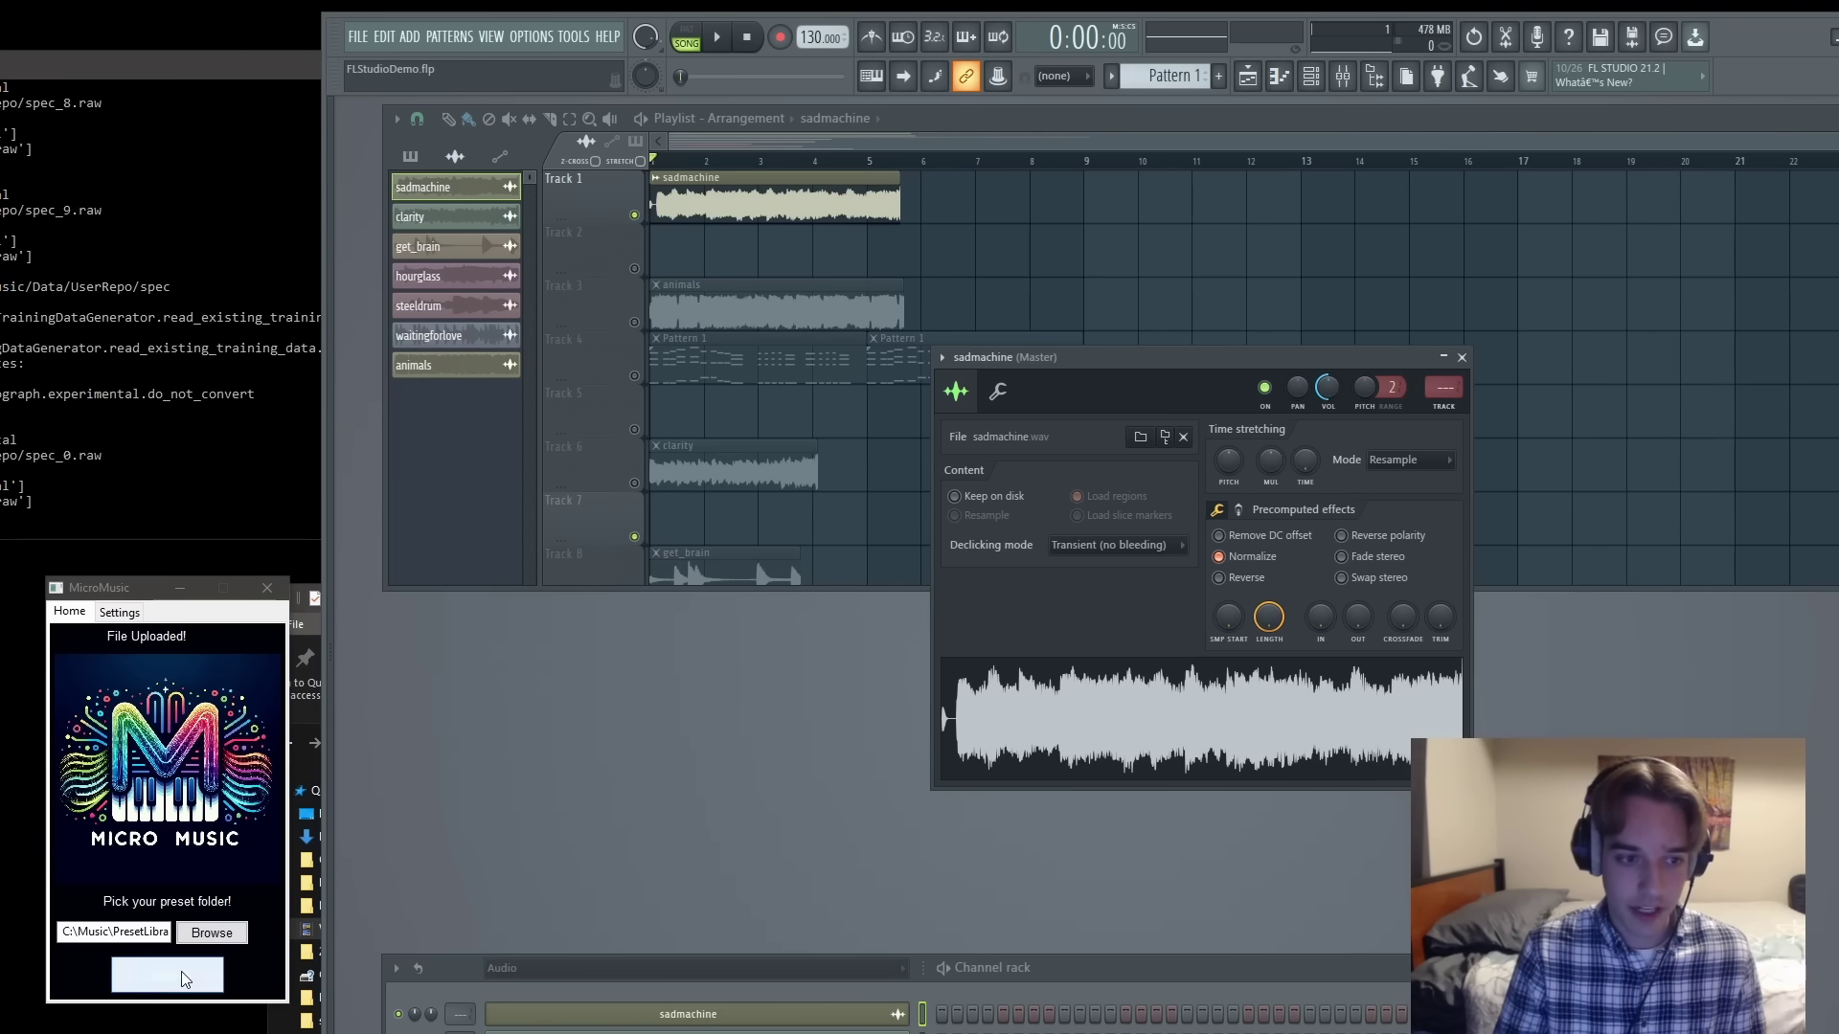
pyautogui.click(209, 934)
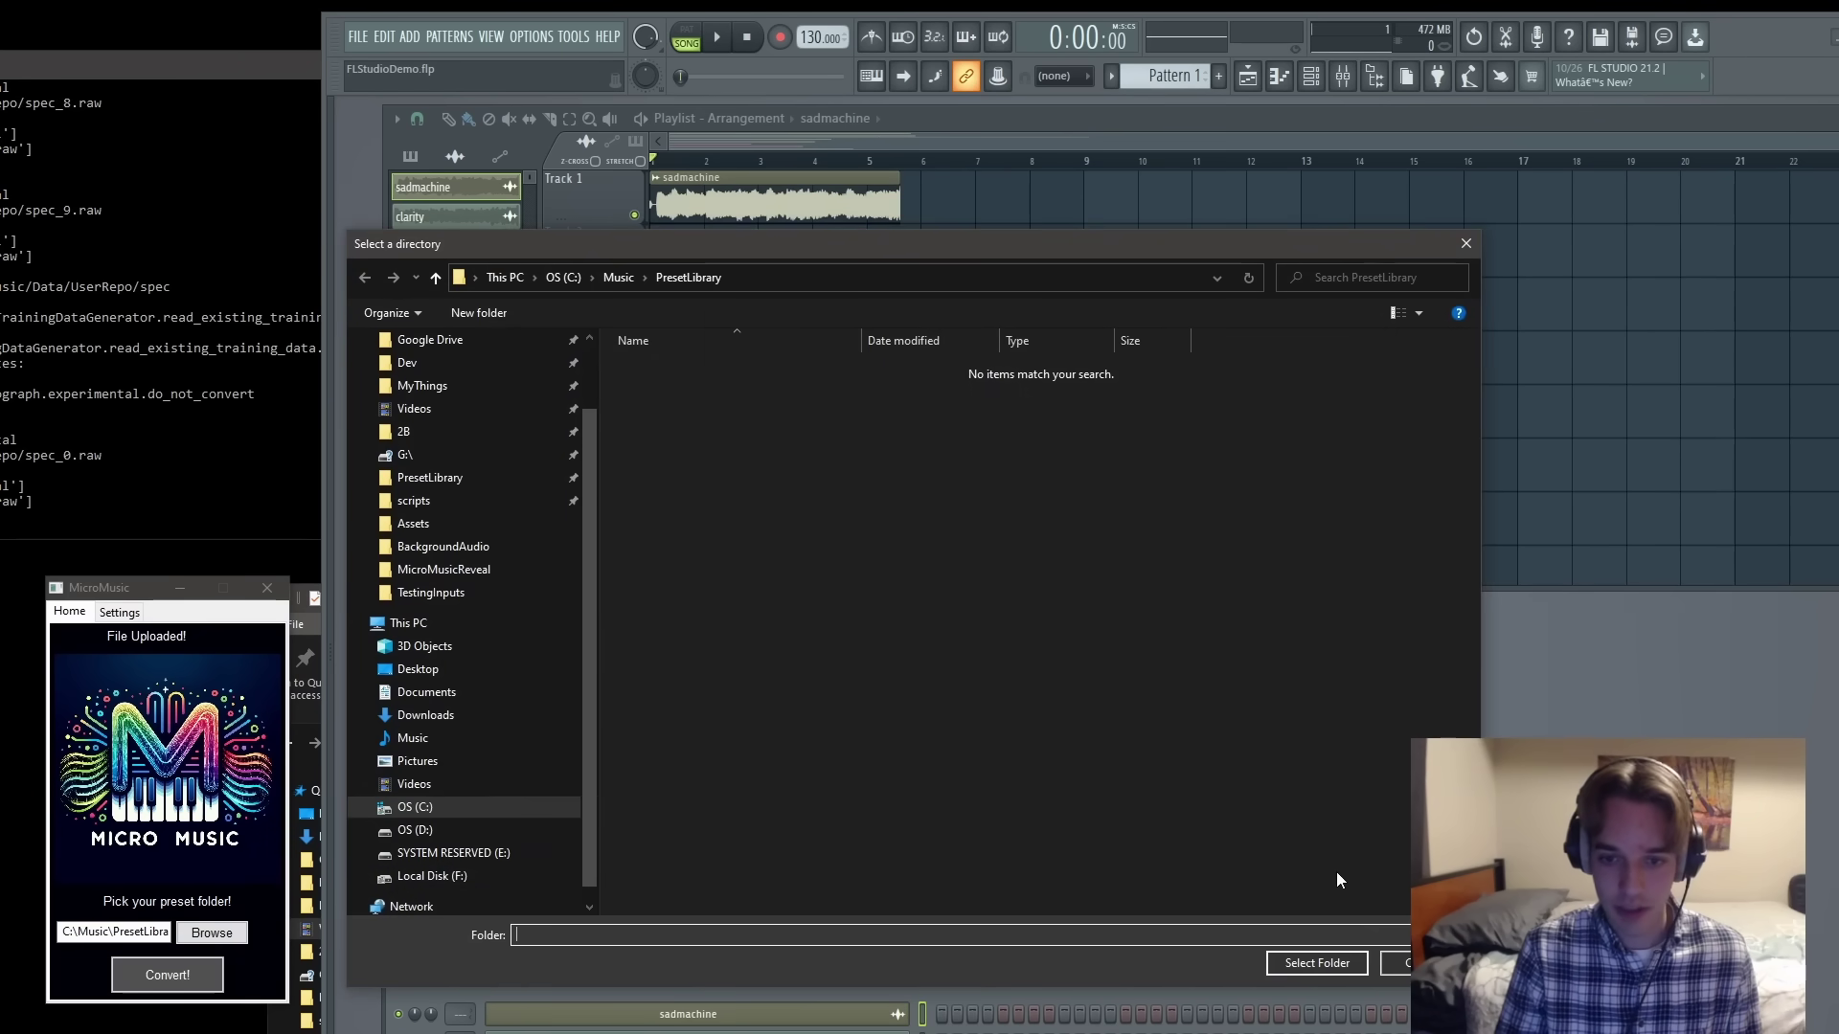
pyautogui.click(1318, 963)
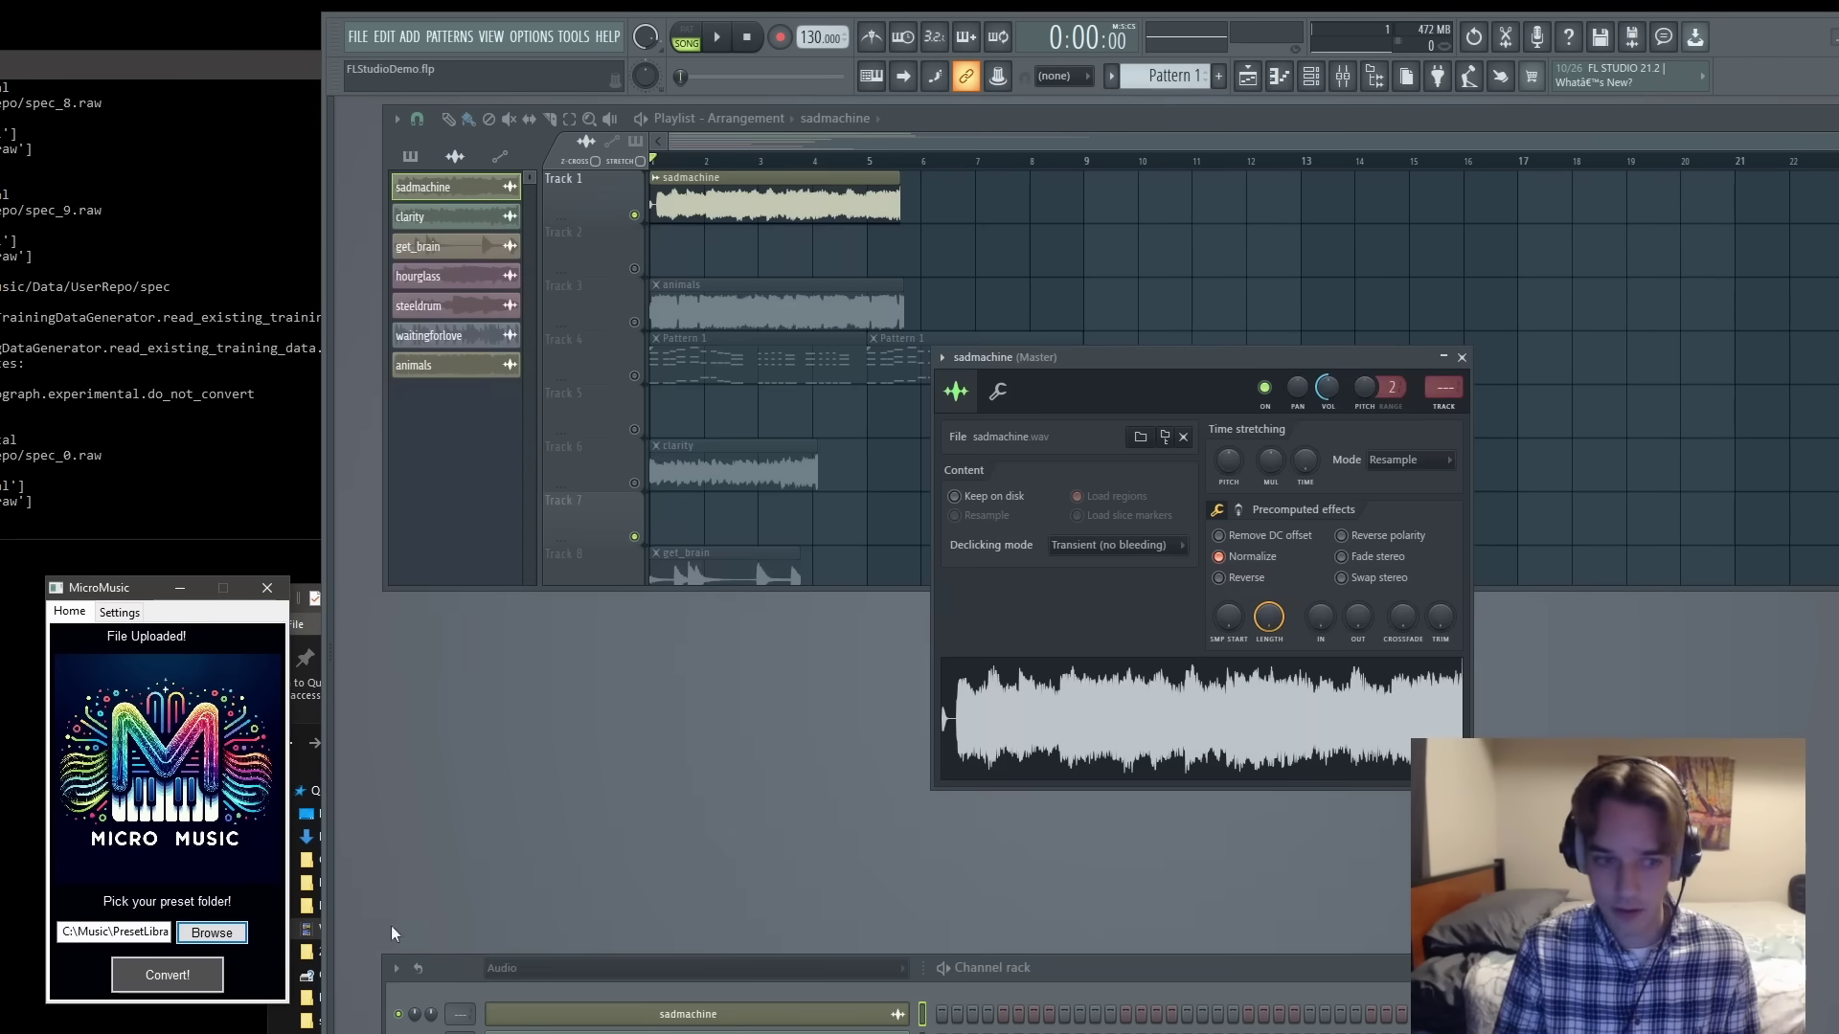
# - Set MicroMusic to generate 10 preset choices and start converting the sample
pyautogui.click(108, 616)
pyautogui.click(142, 669)
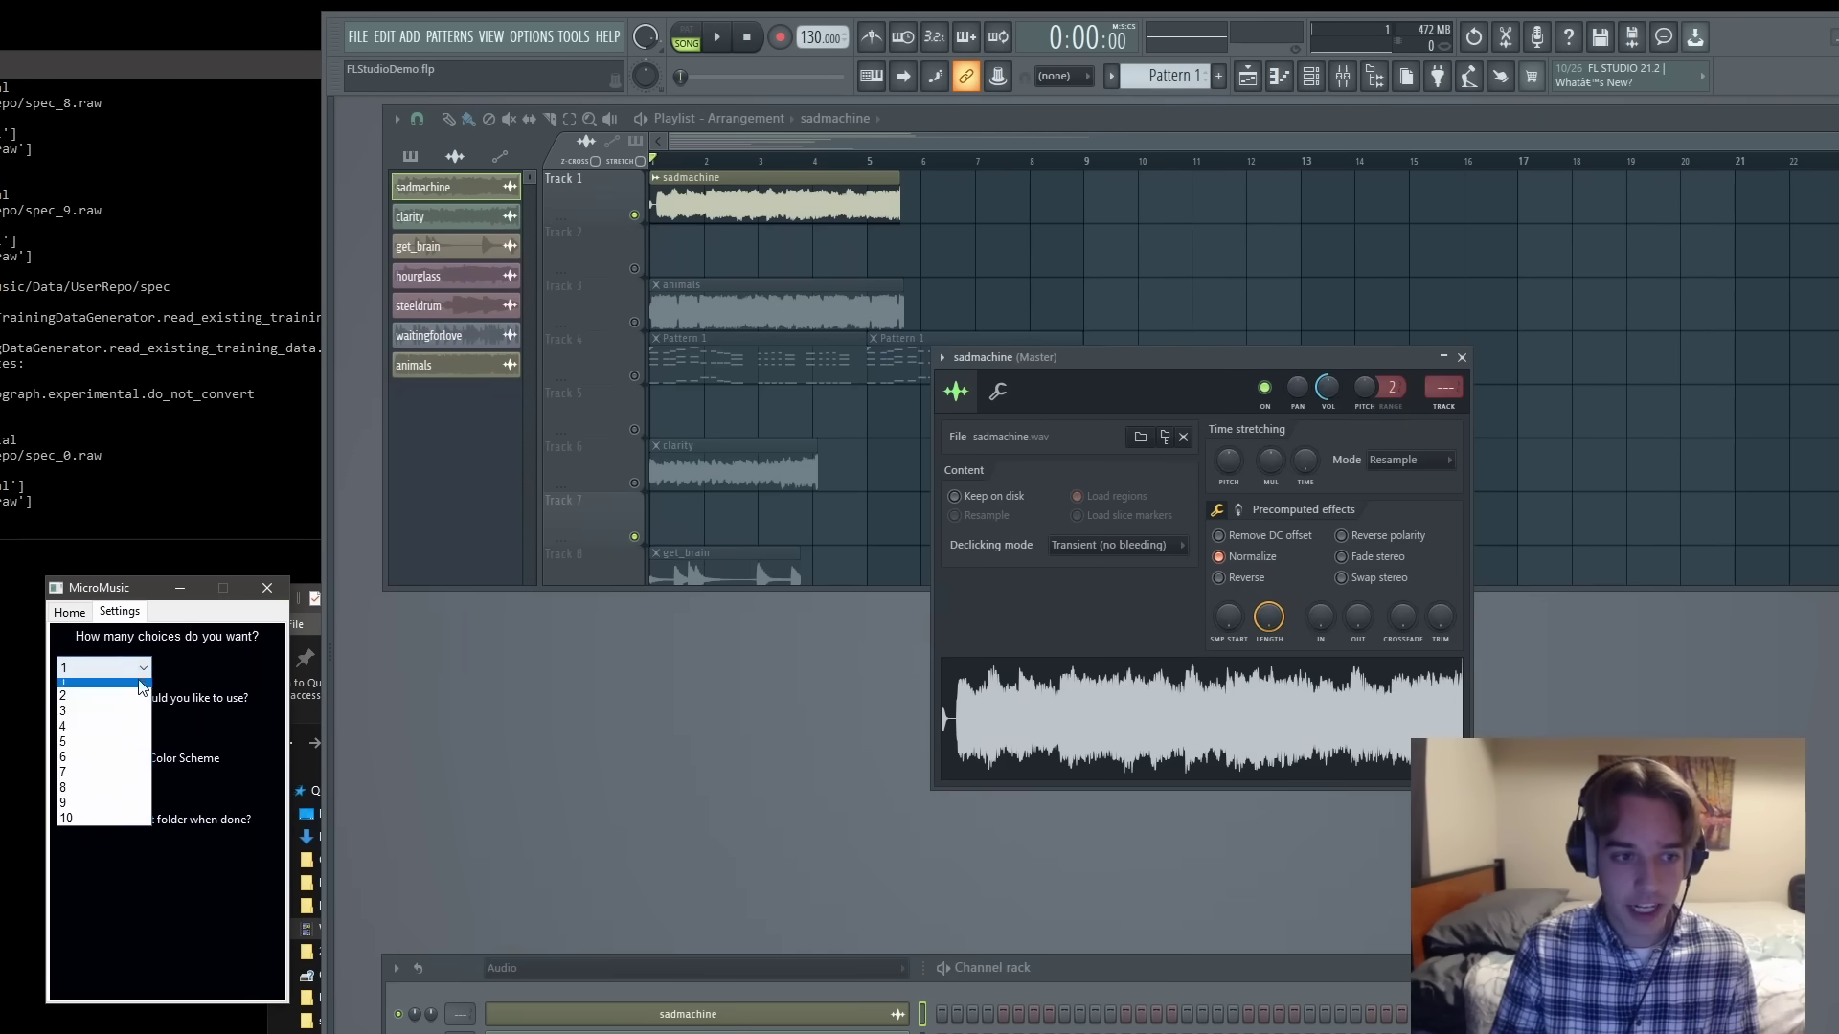
pyautogui.click(61, 825)
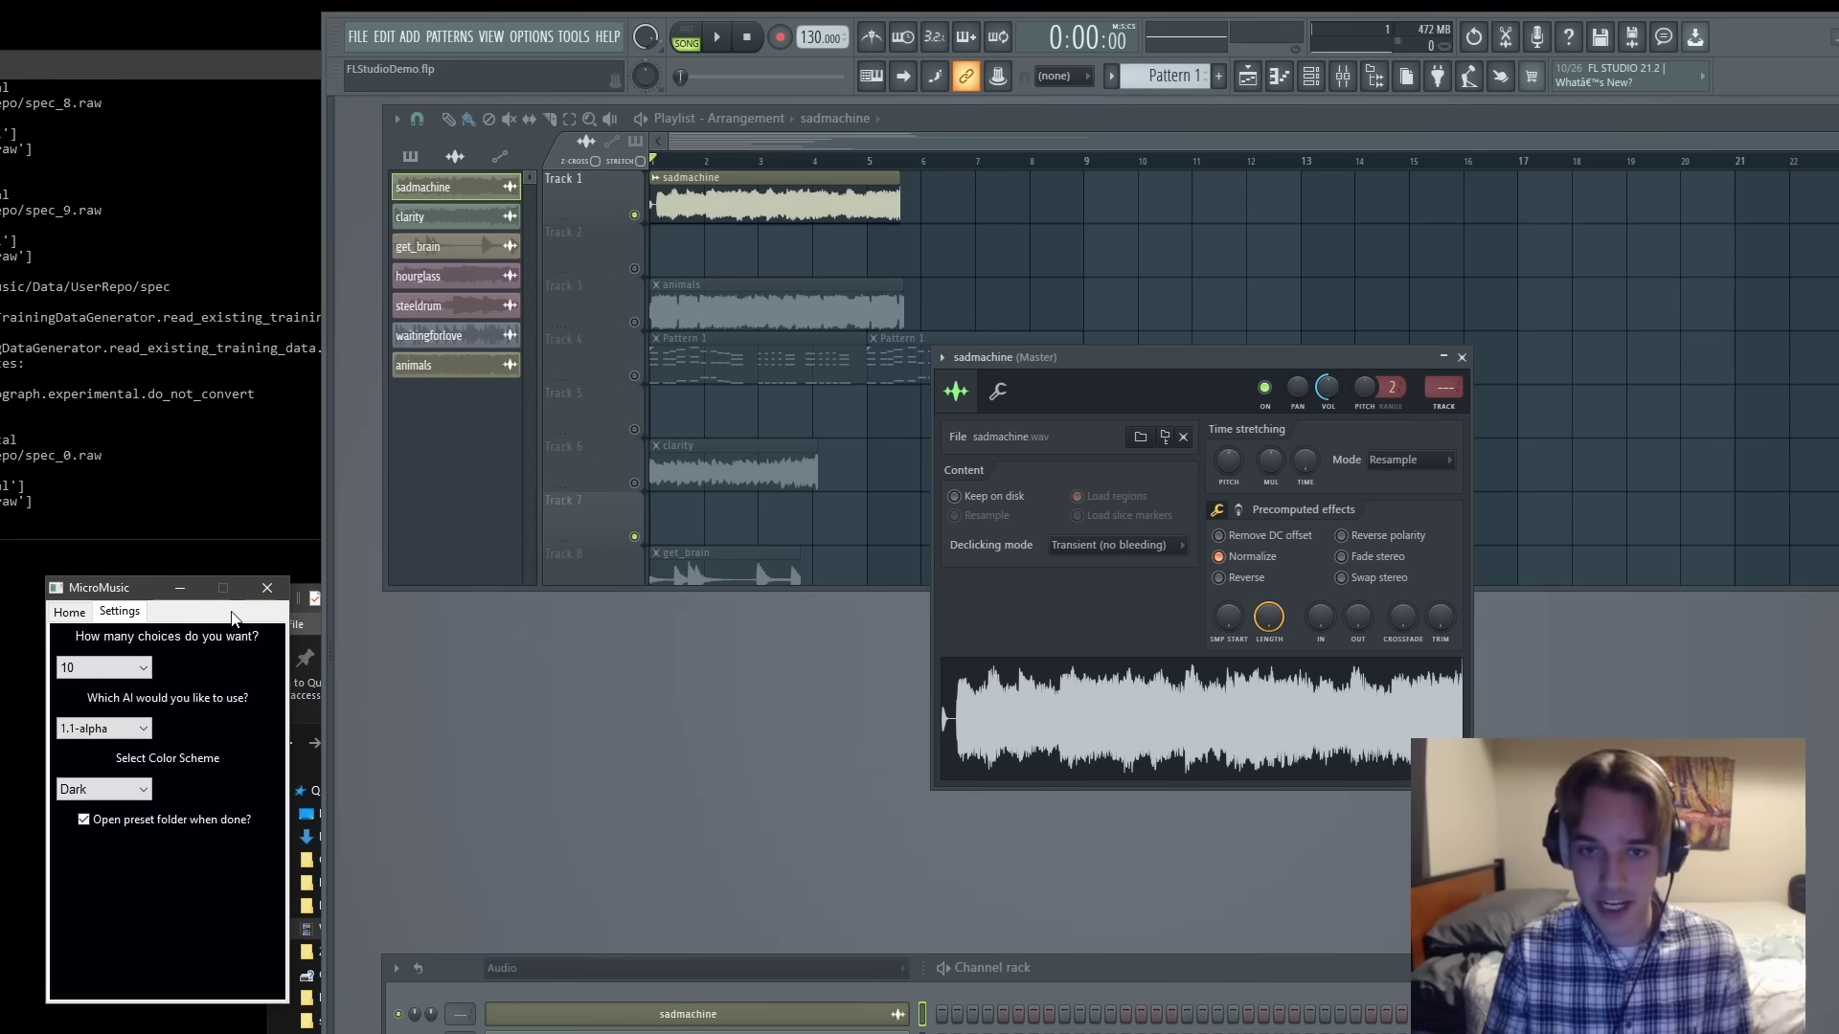
pyautogui.click(72, 616)
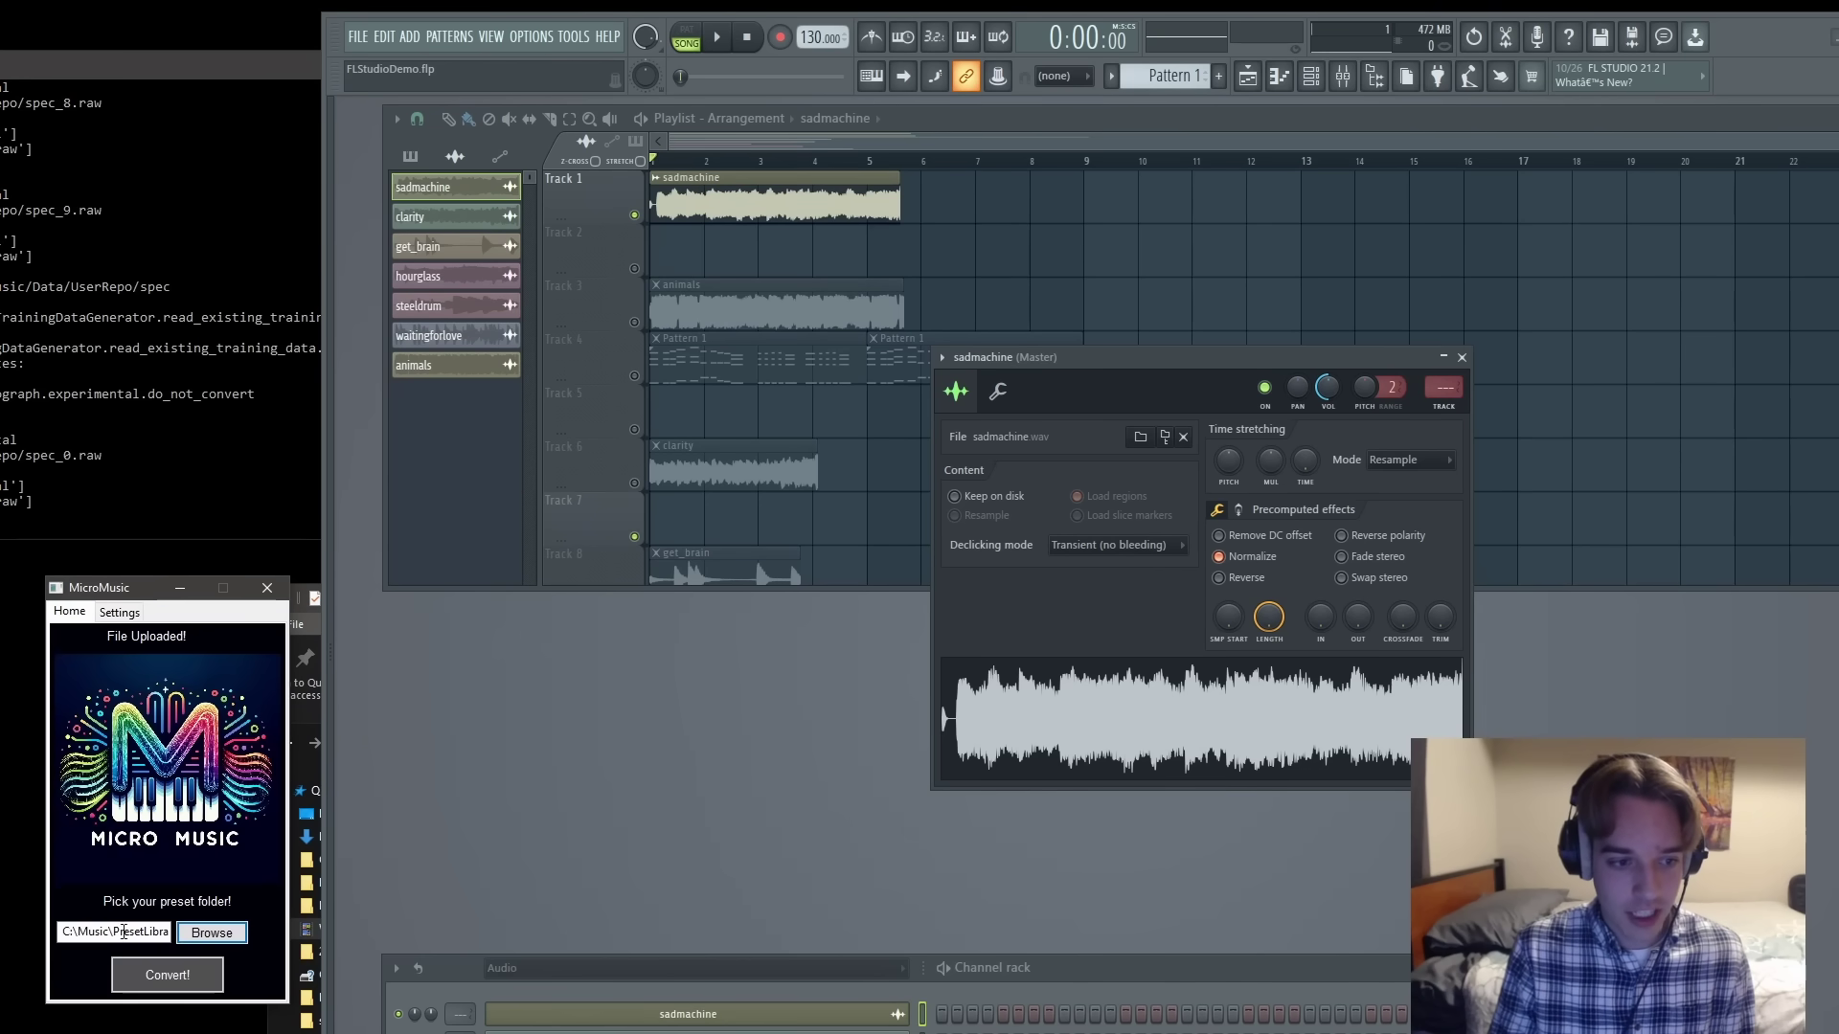
pyautogui.click(134, 969)
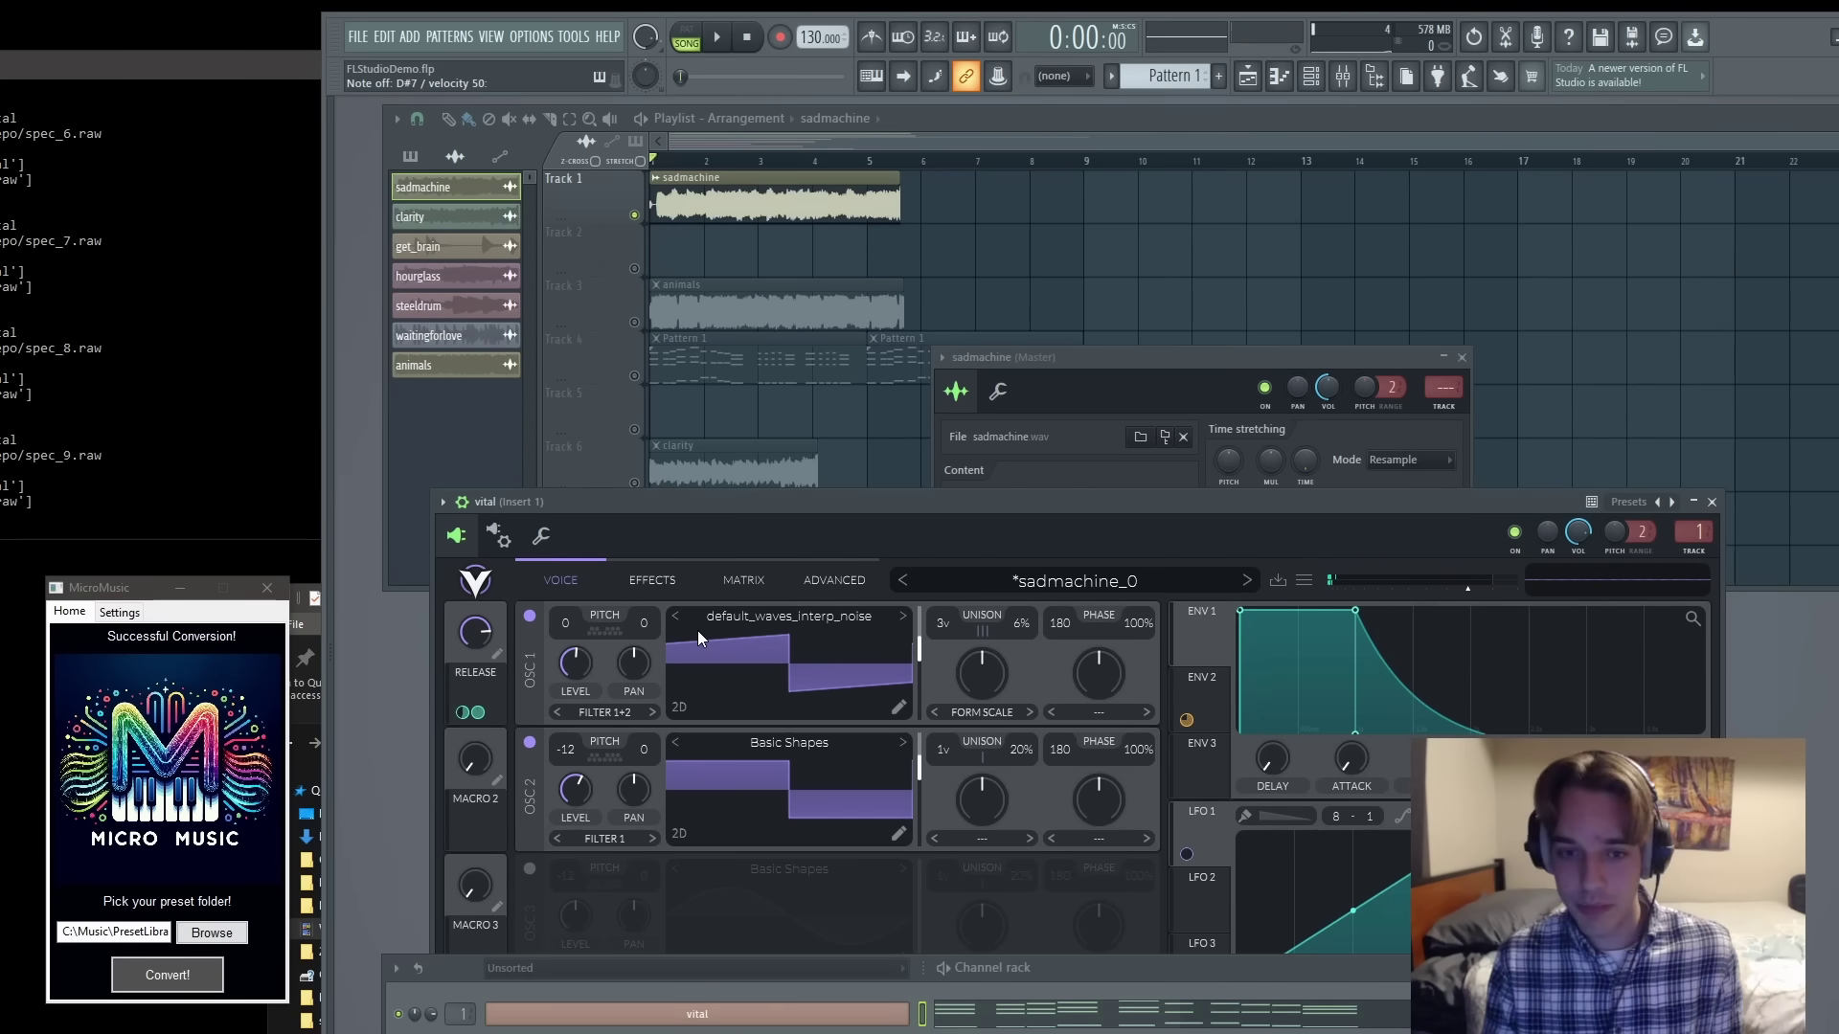
# - Step Vital through presets sadmachine_1 to sadmachine_4, then view the ENV2 envelope shape
pyautogui.click(1247, 580)
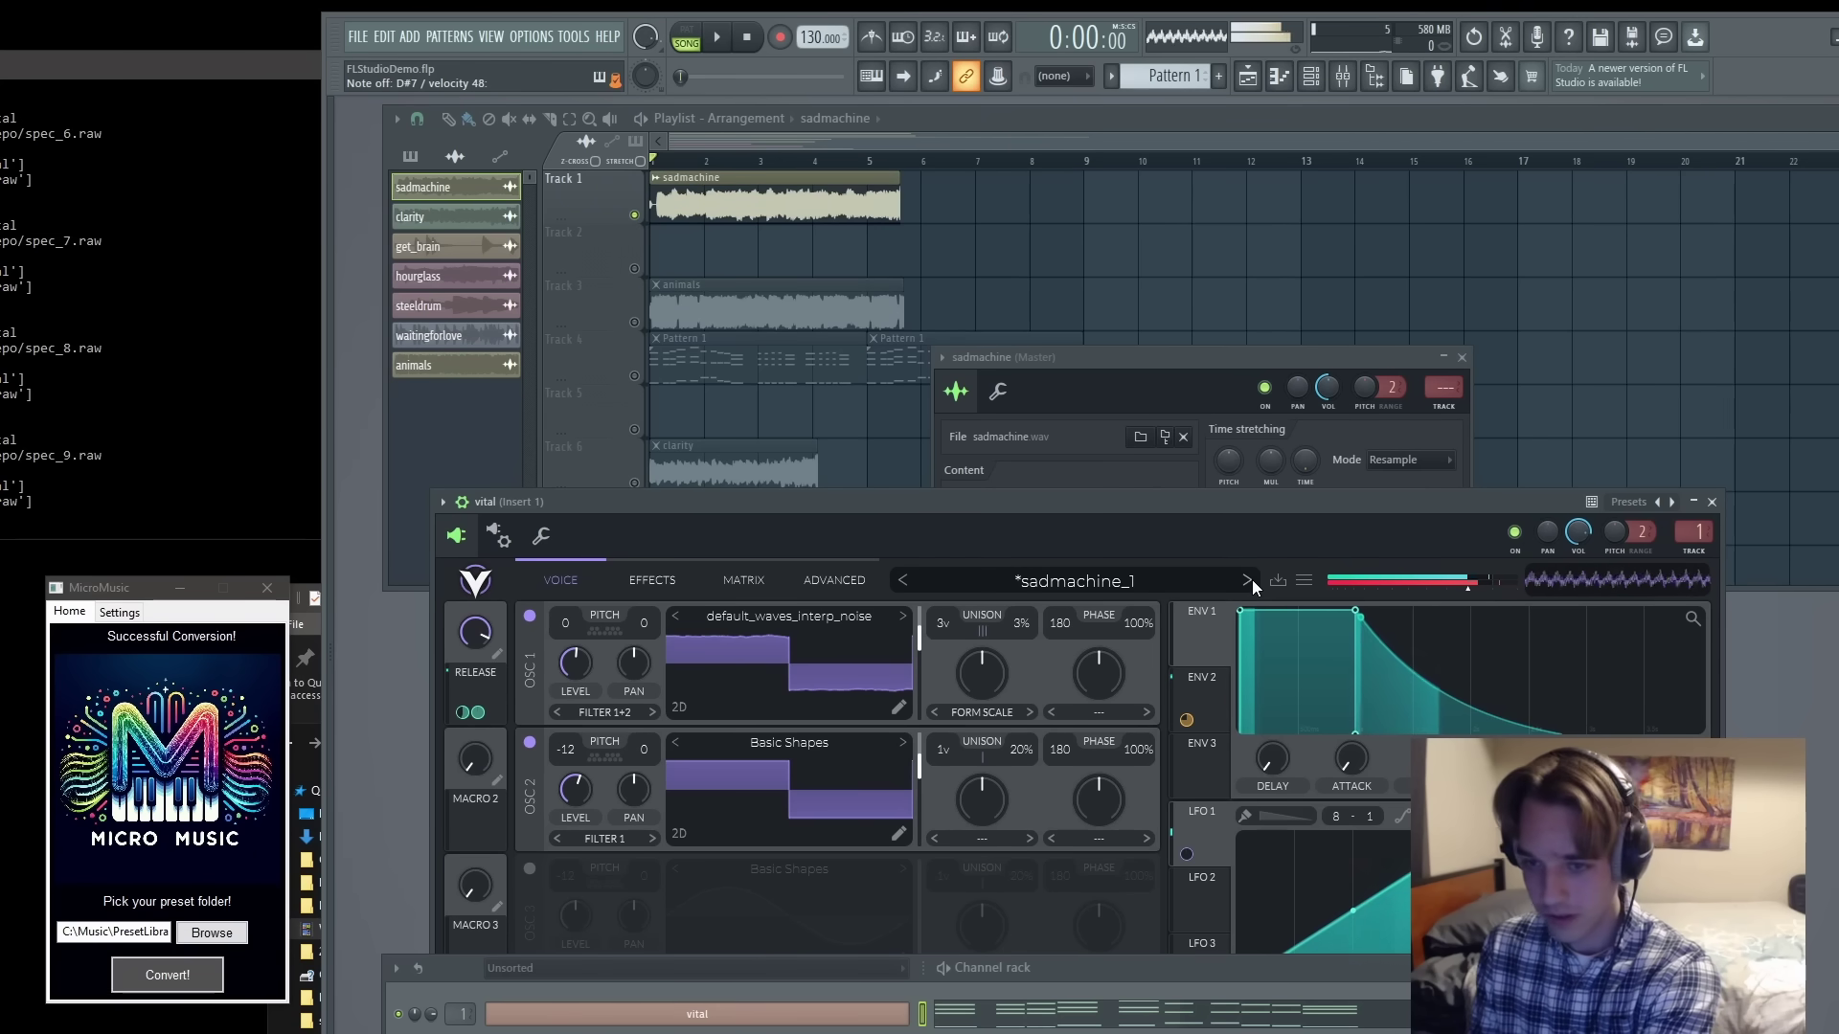
pyautogui.click(1250, 579)
pyautogui.click(1248, 579)
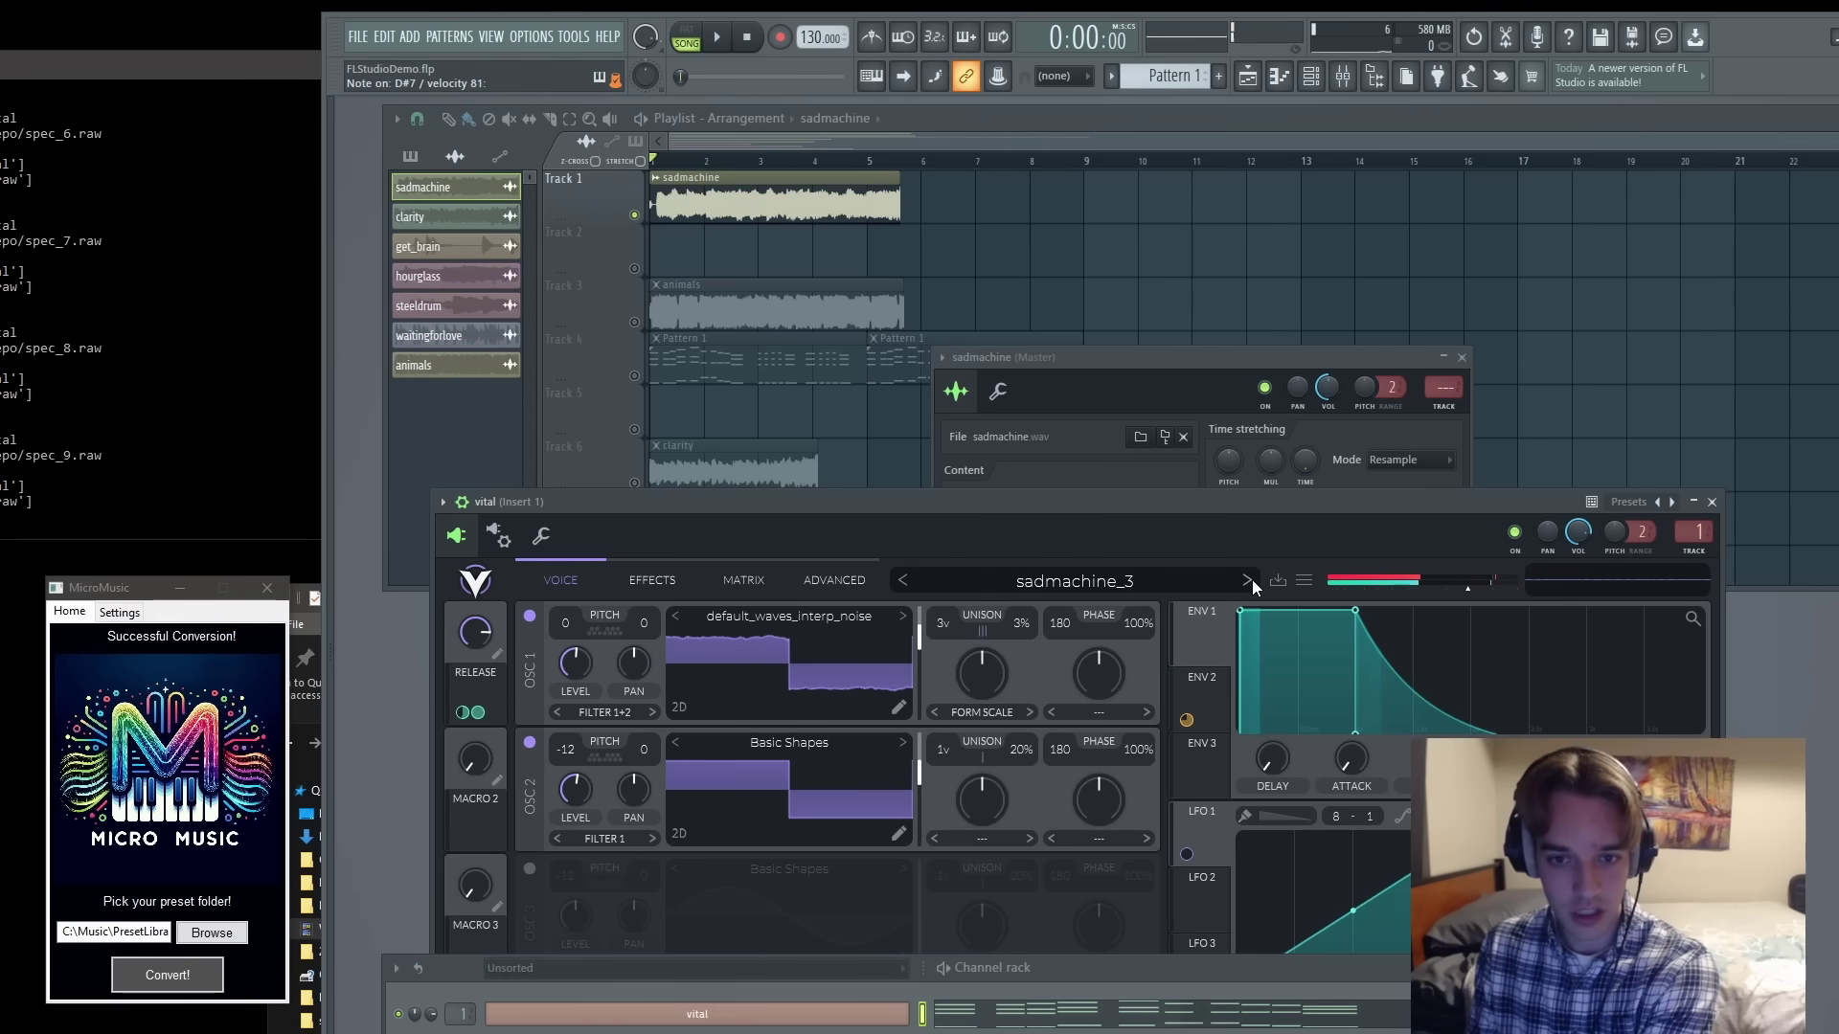
pyautogui.click(1250, 578)
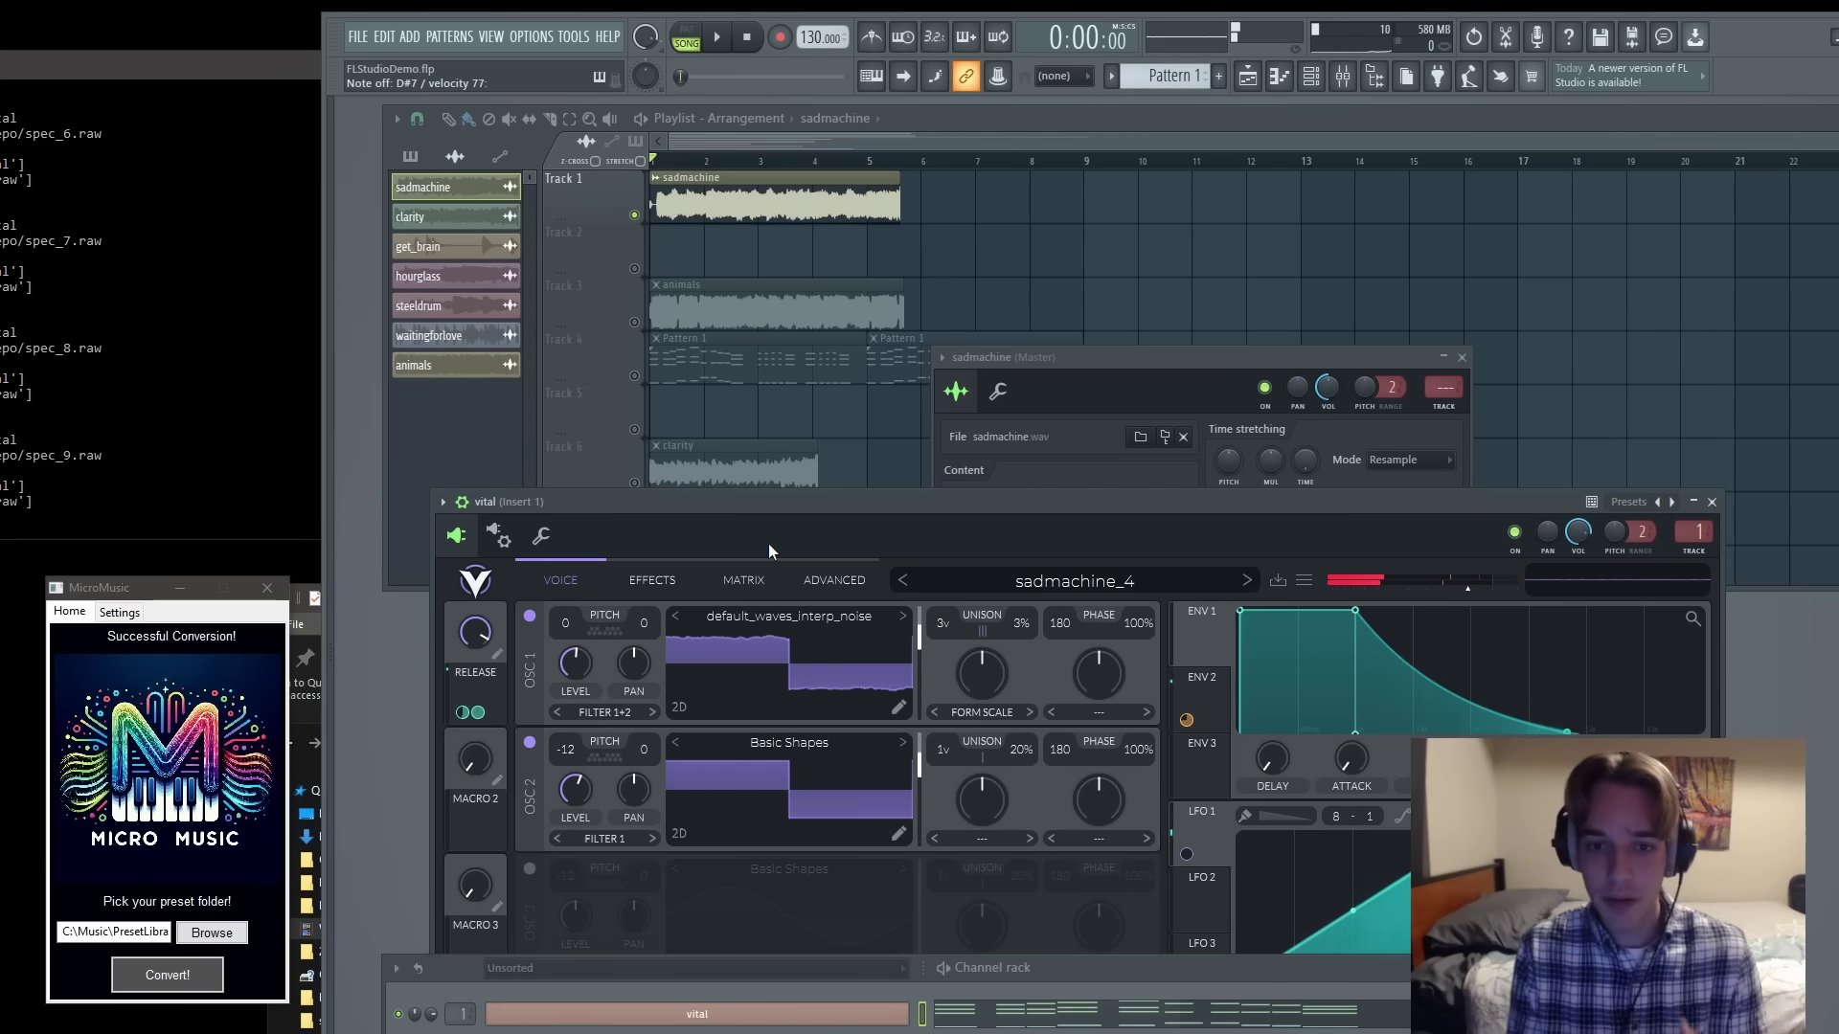
pyautogui.click(1211, 716)
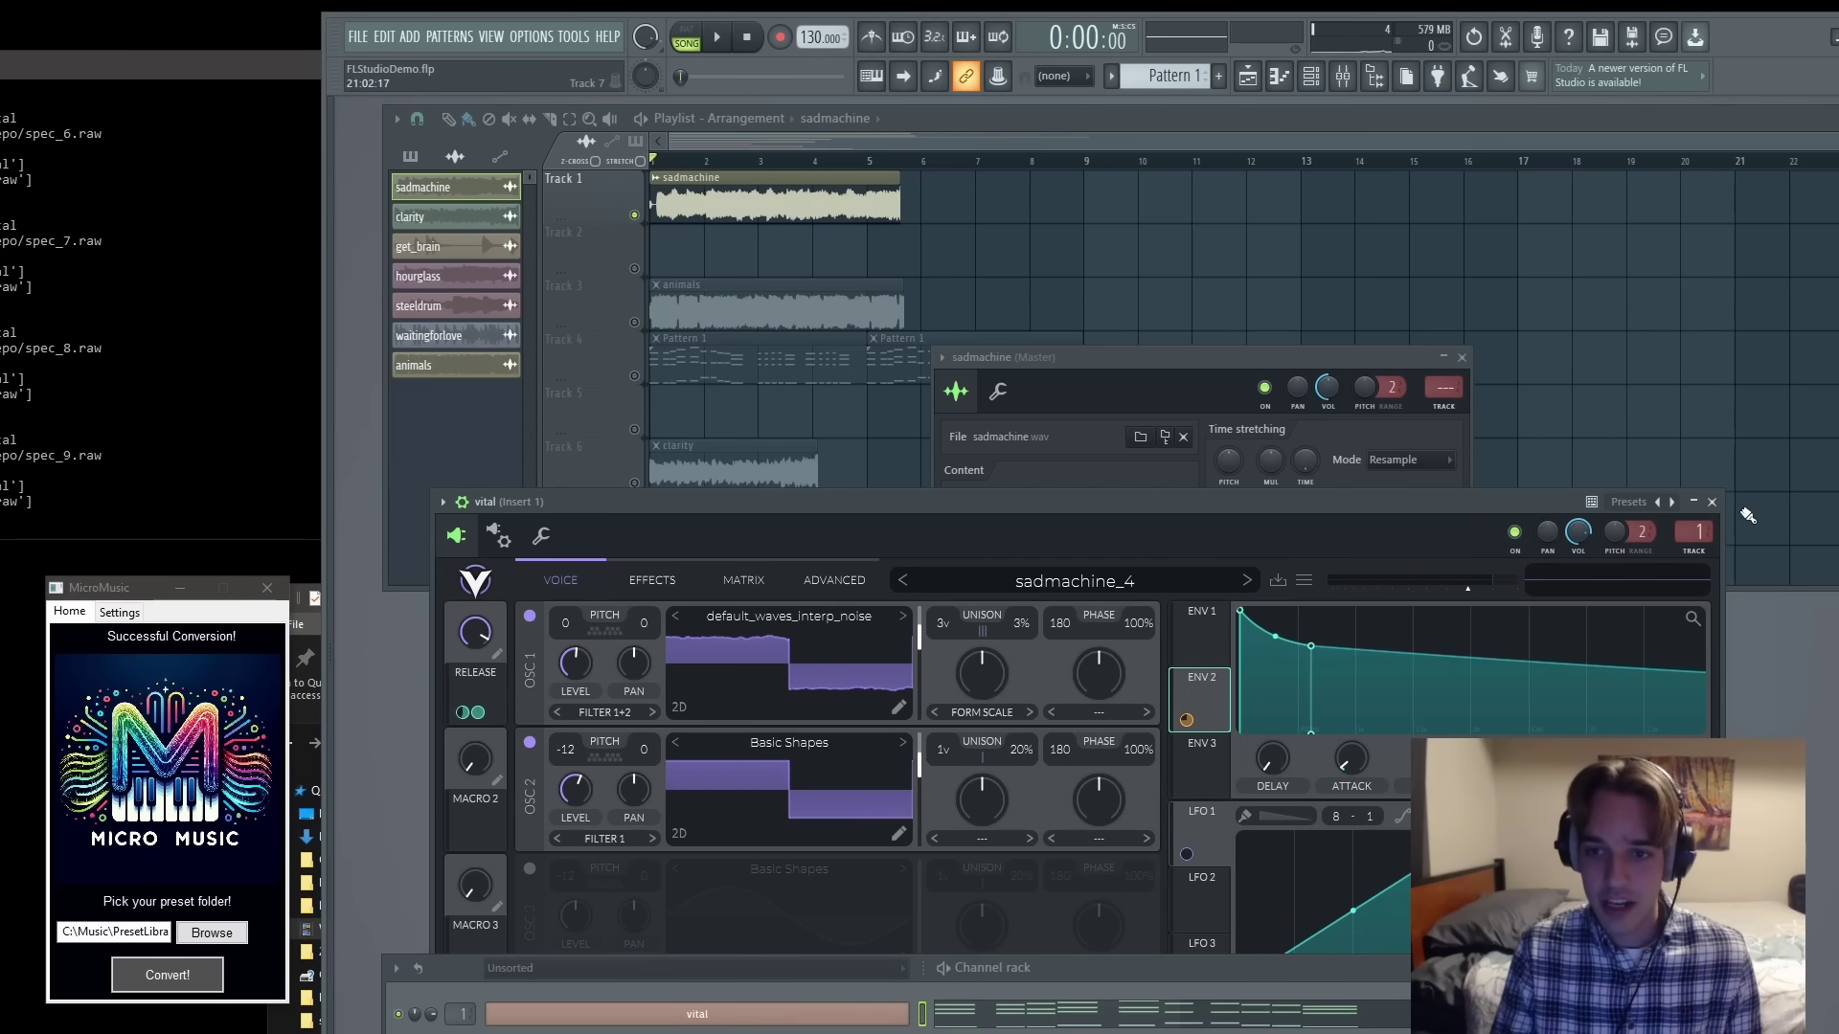
# - Close Vital, mute Track 1 (sadmachine), unmute Track 3 (animals), preview, then open animals.wav settings
pyautogui.click(1712, 502)
pyautogui.click(636, 322)
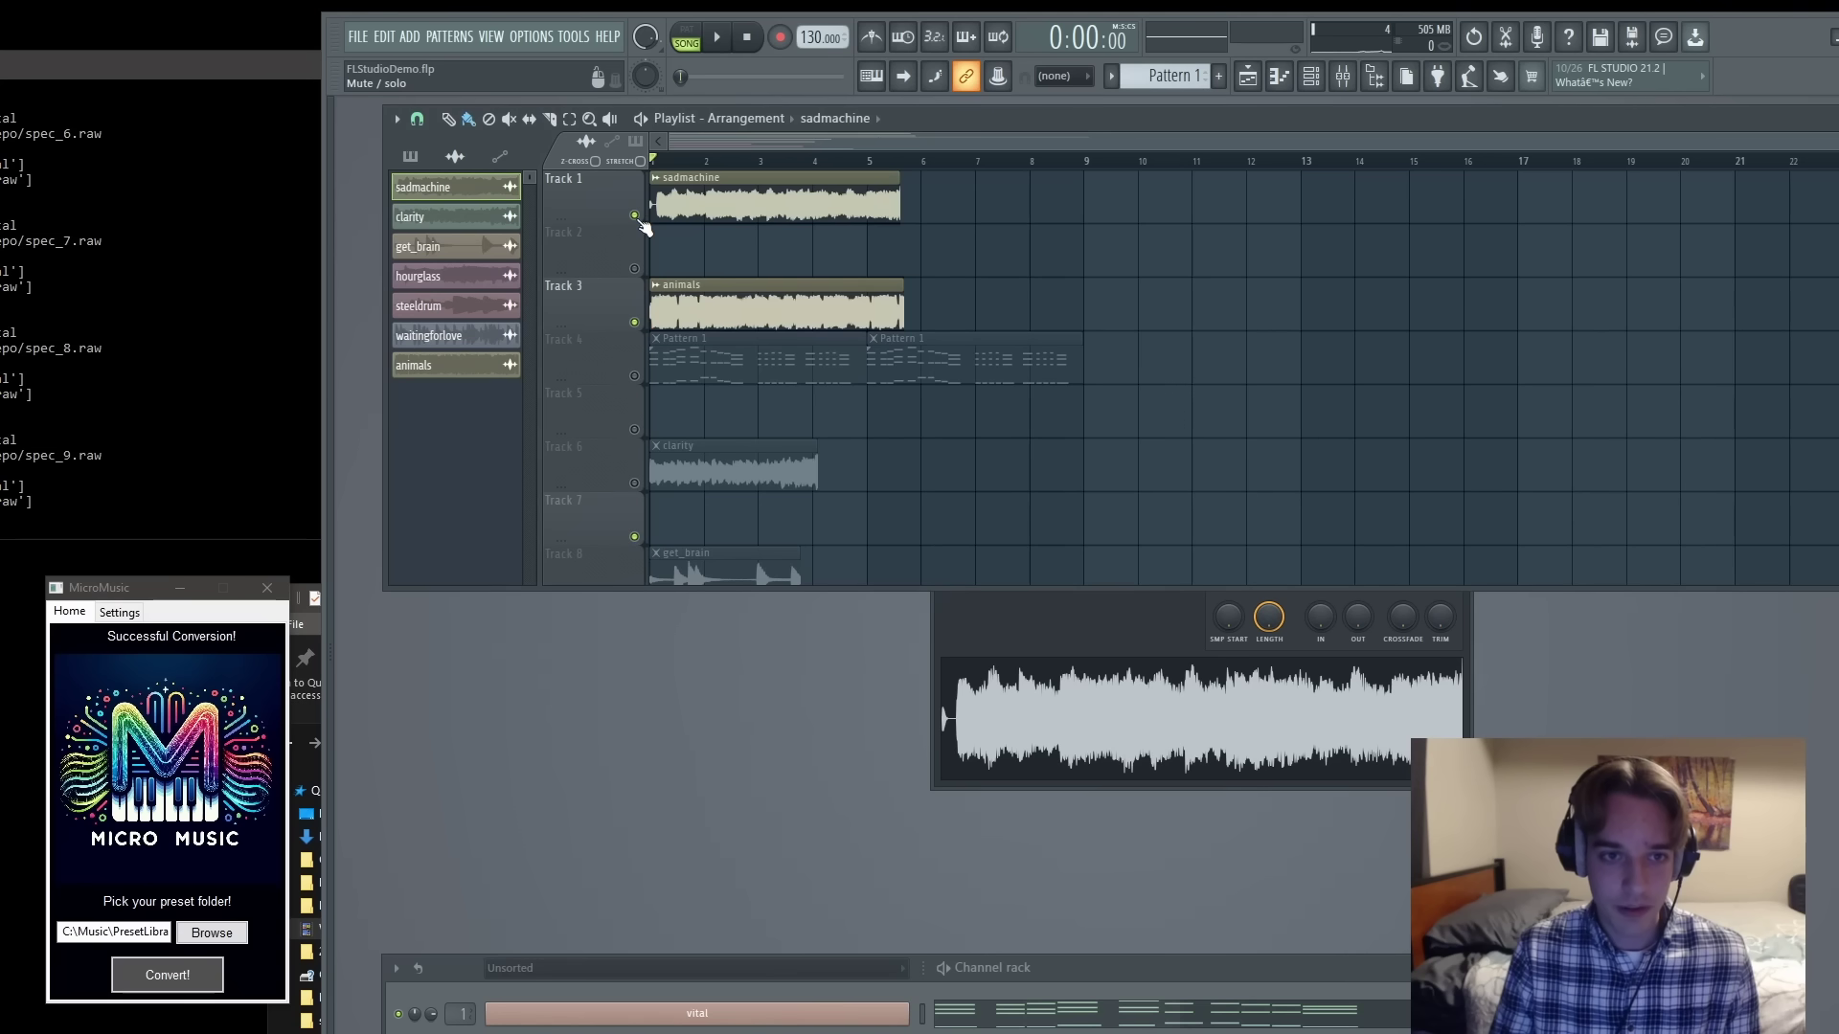
pyautogui.click(635, 216)
pyautogui.press('space')
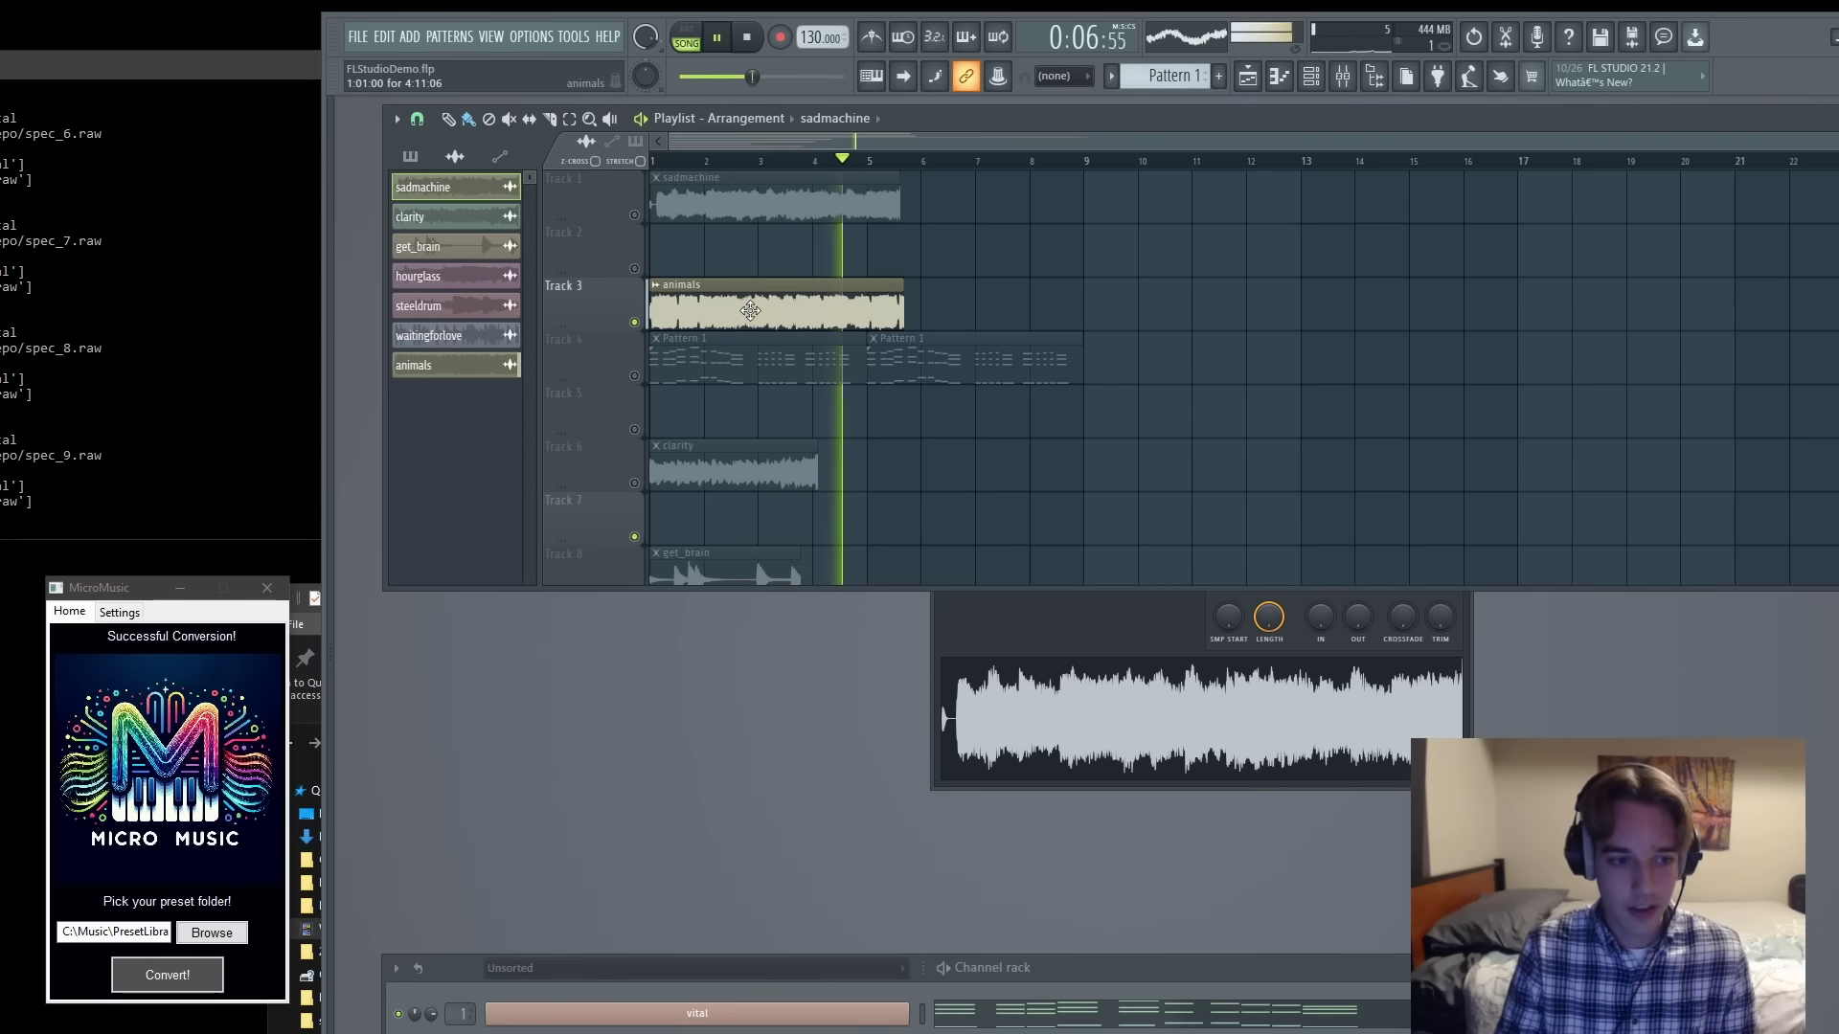
pyautogui.press('space')
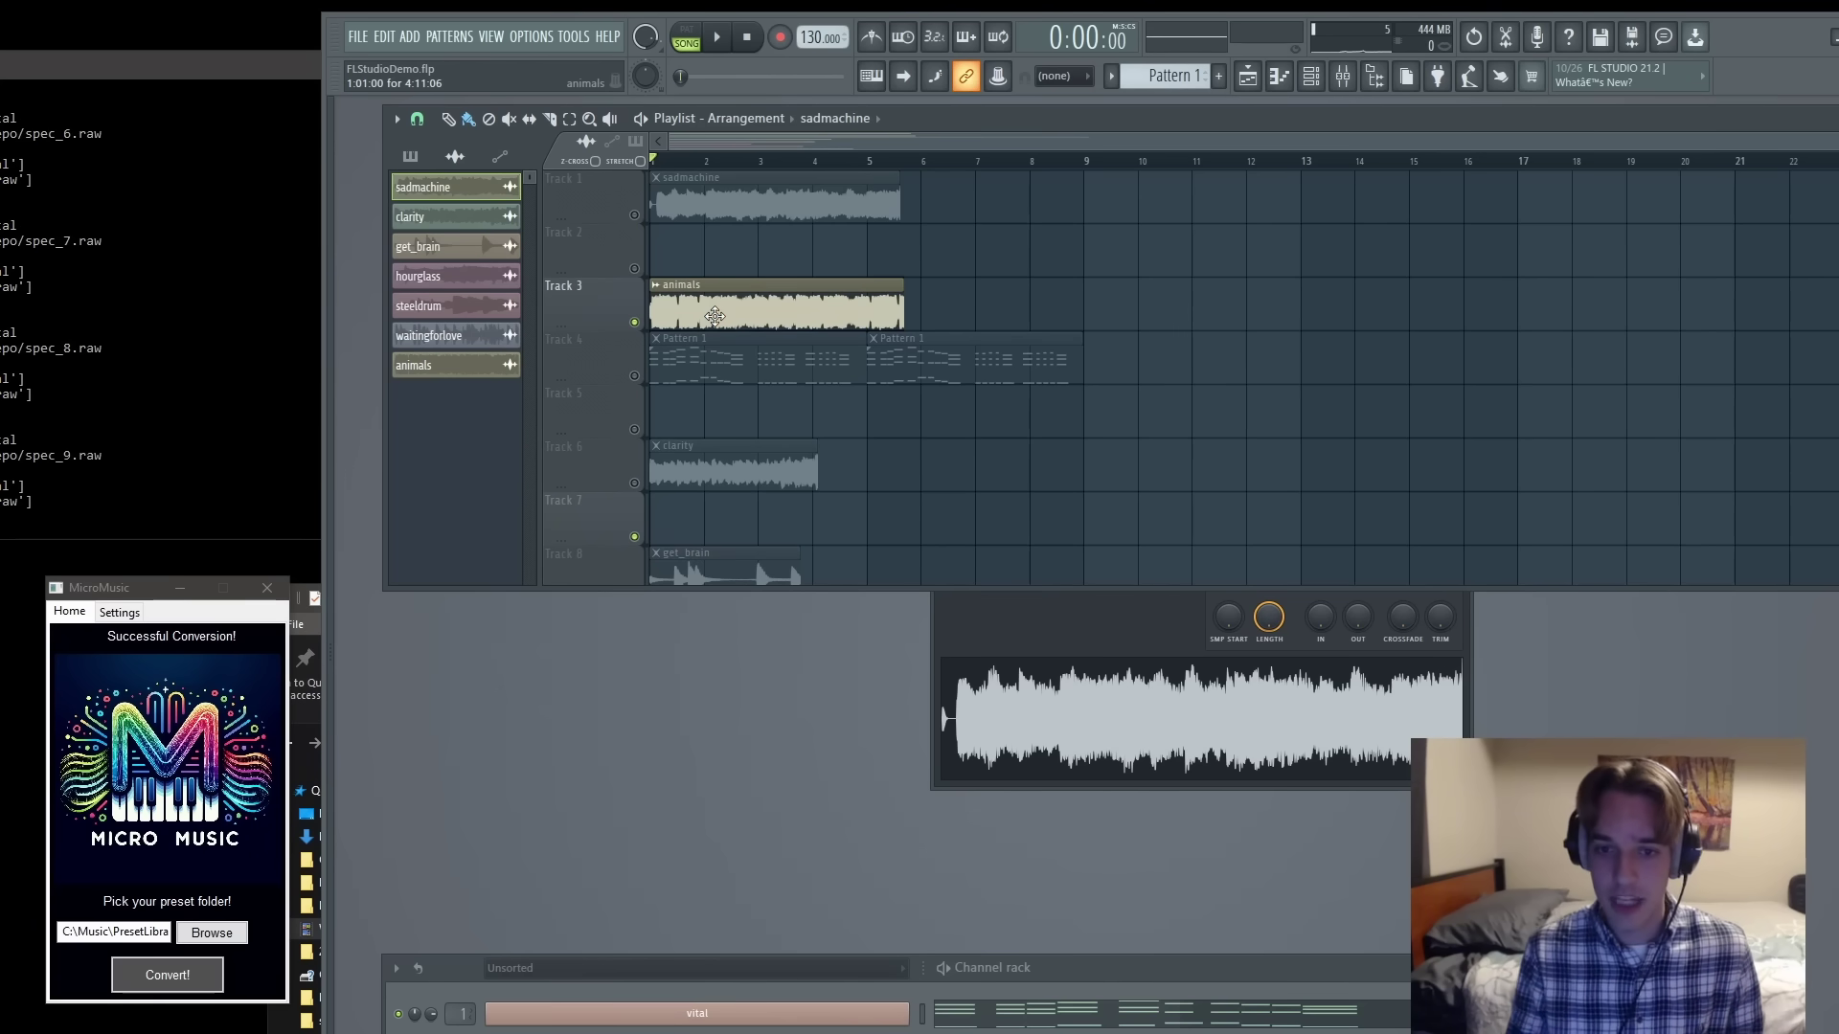
pyautogui.doubleClick(715, 316)
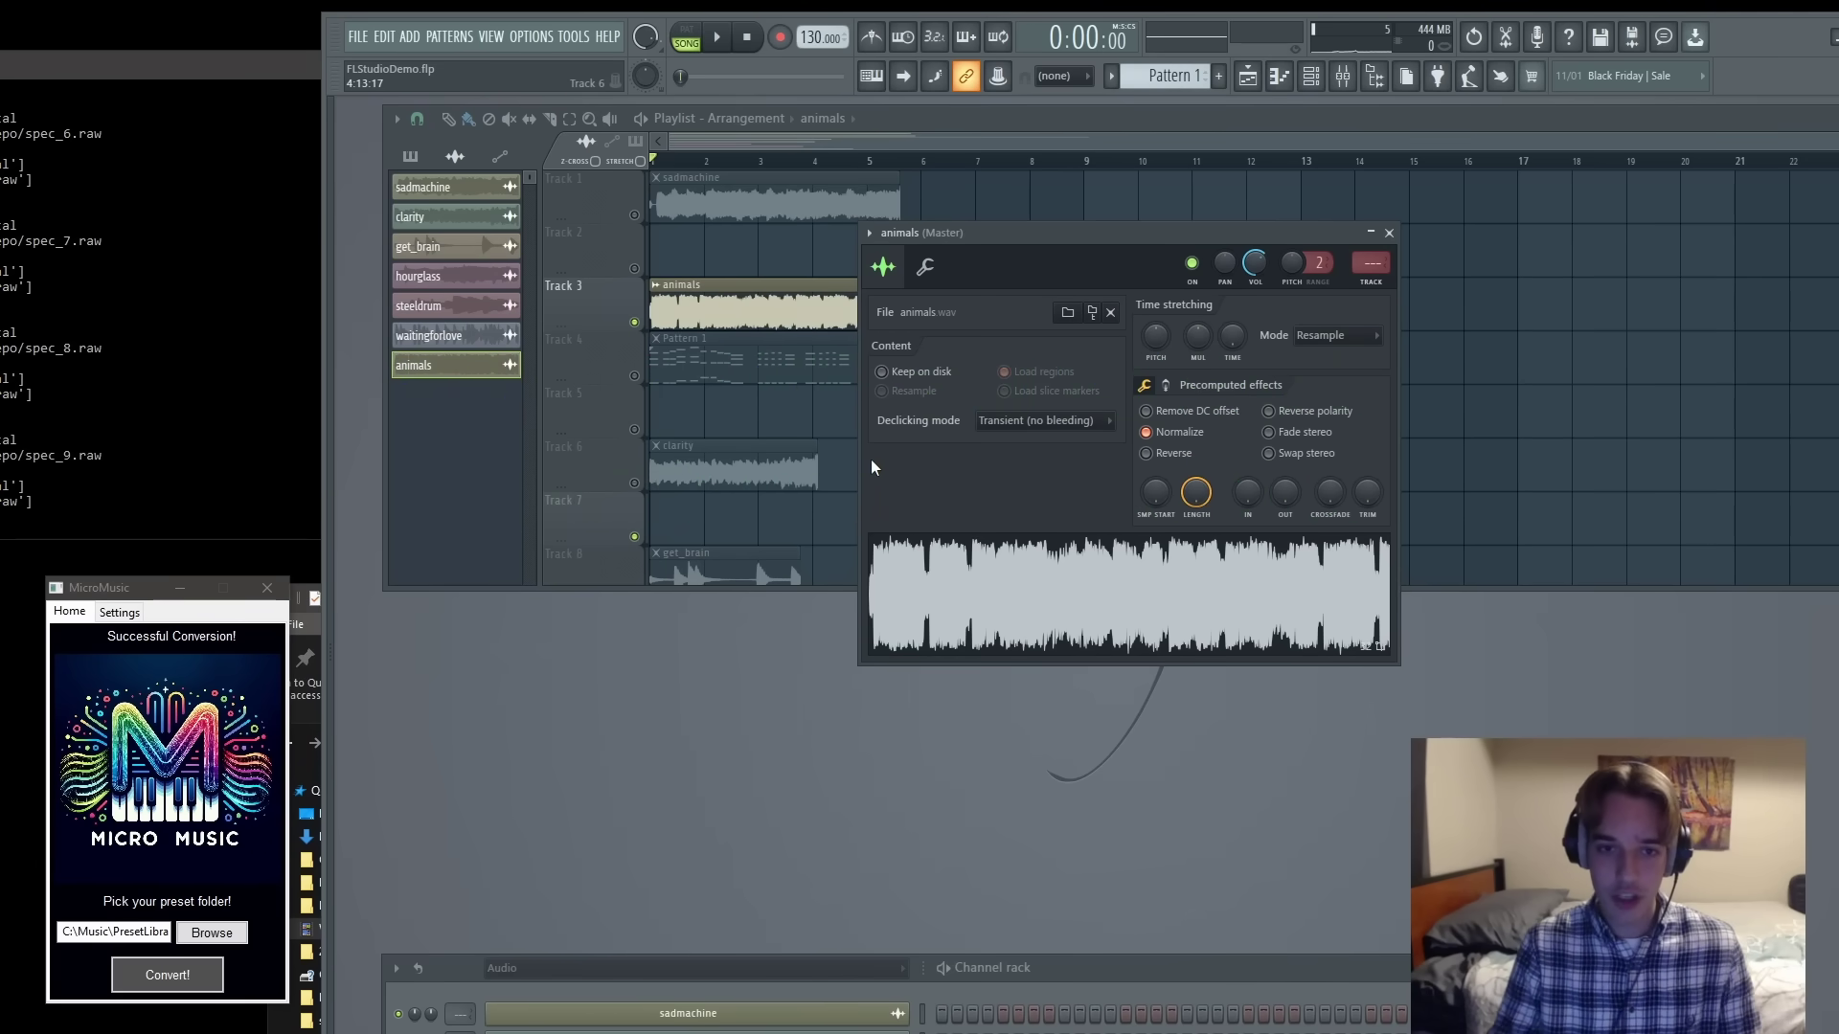
# - Convert the animals sample in MicroMusic and load animals_0.vital into Vital
pyautogui.moveTo(1059, 587); pyautogui.dragTo(167, 747)
pyautogui.click(168, 977)
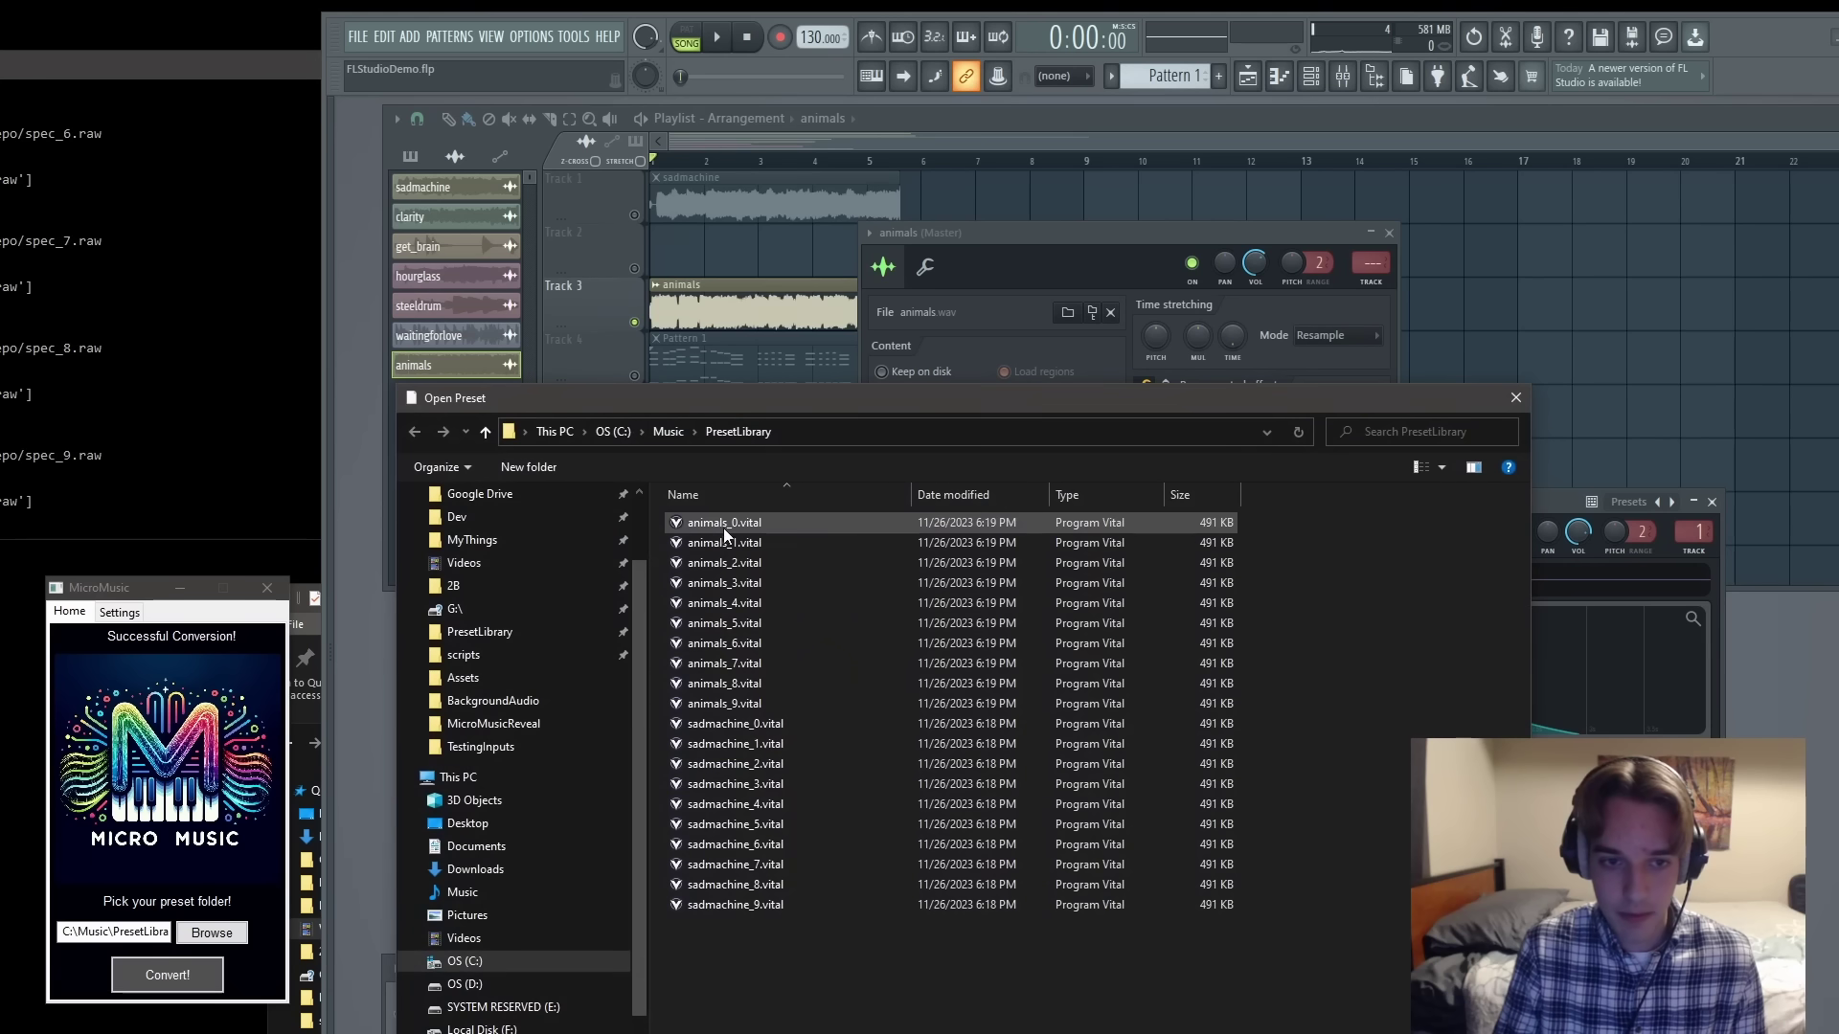
pyautogui.doubleClick(724, 527)
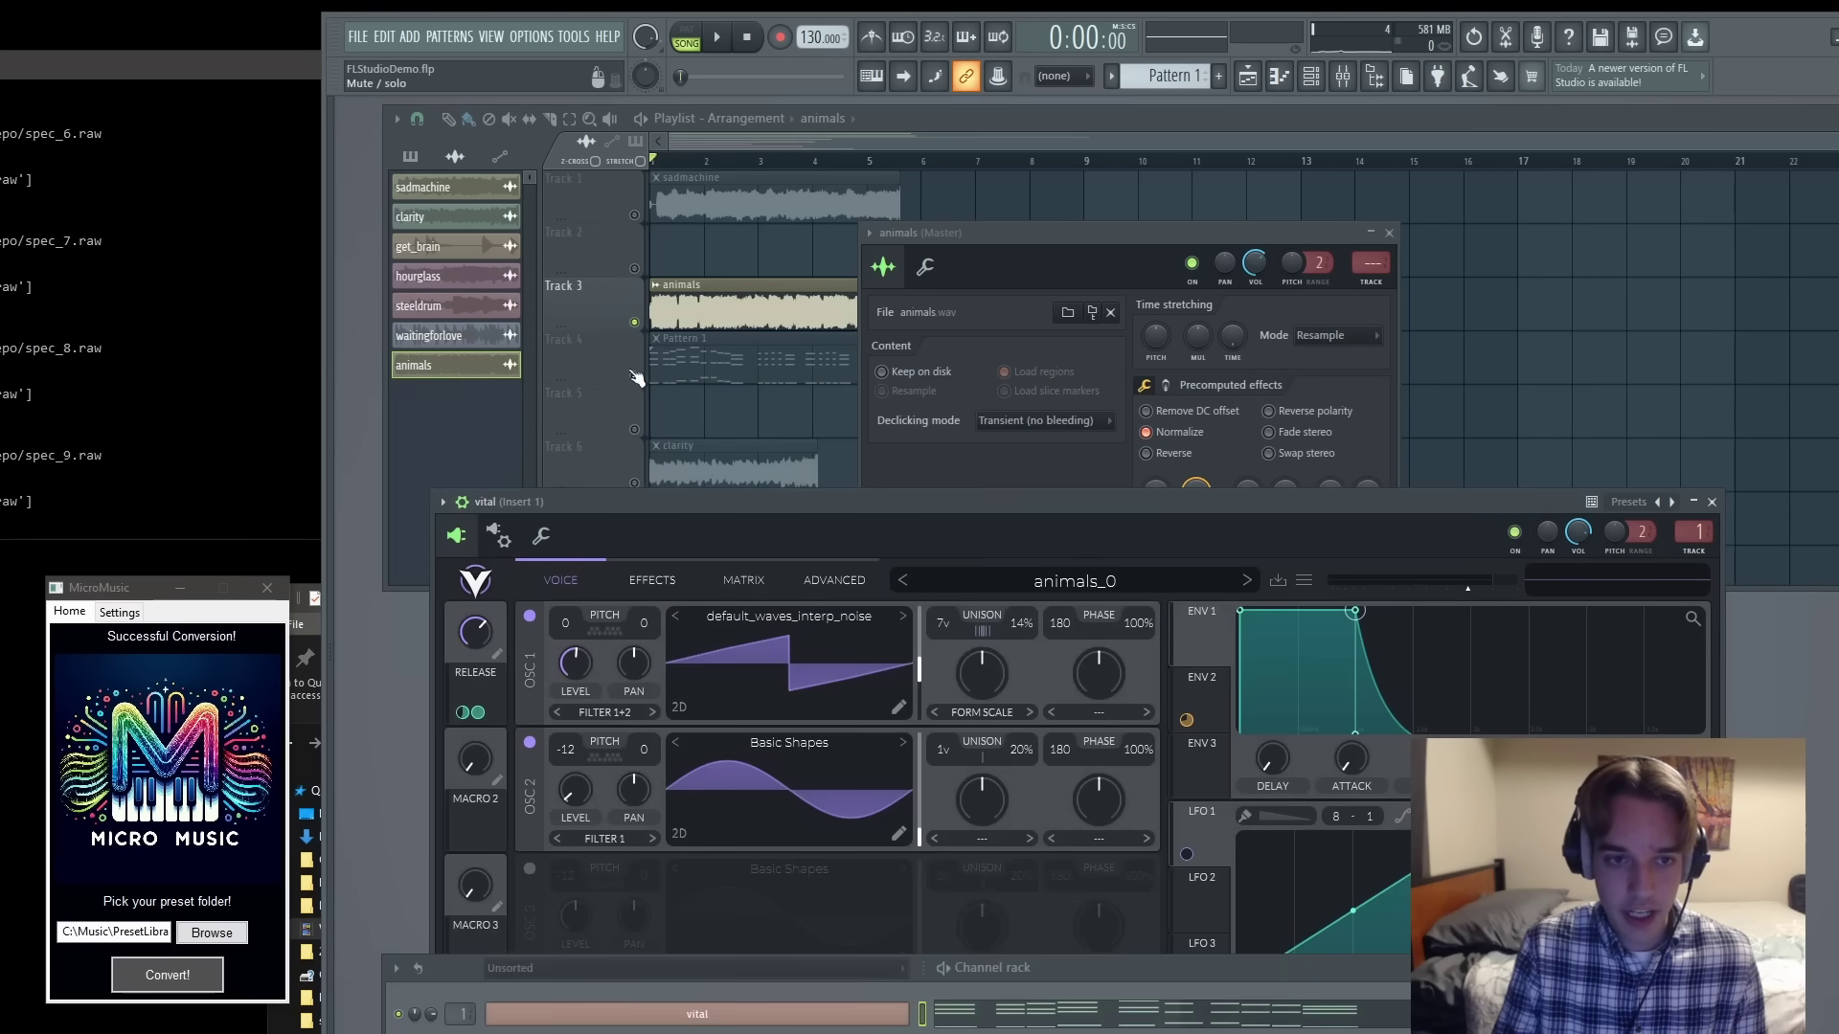
# - Play the song with animals_0, try animals_1 through animals_3, then return to animals_1
pyautogui.click(632, 332)
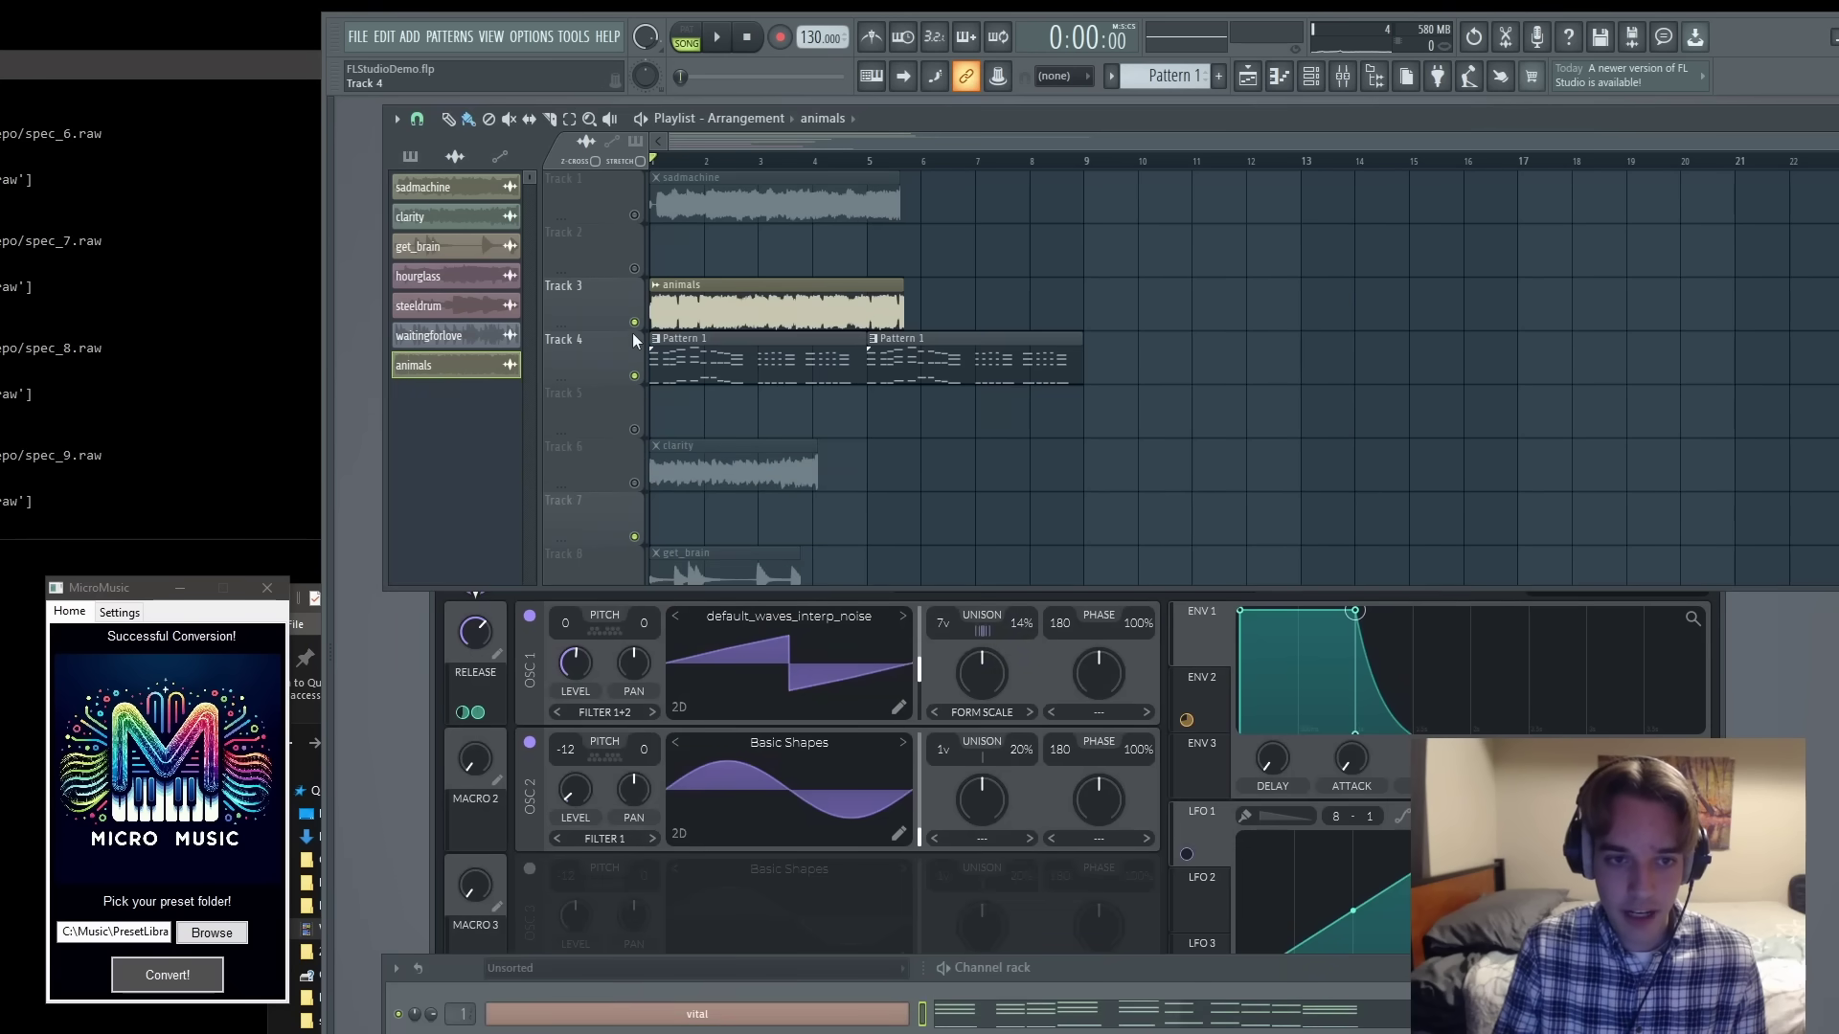
pyautogui.click(1165, 647)
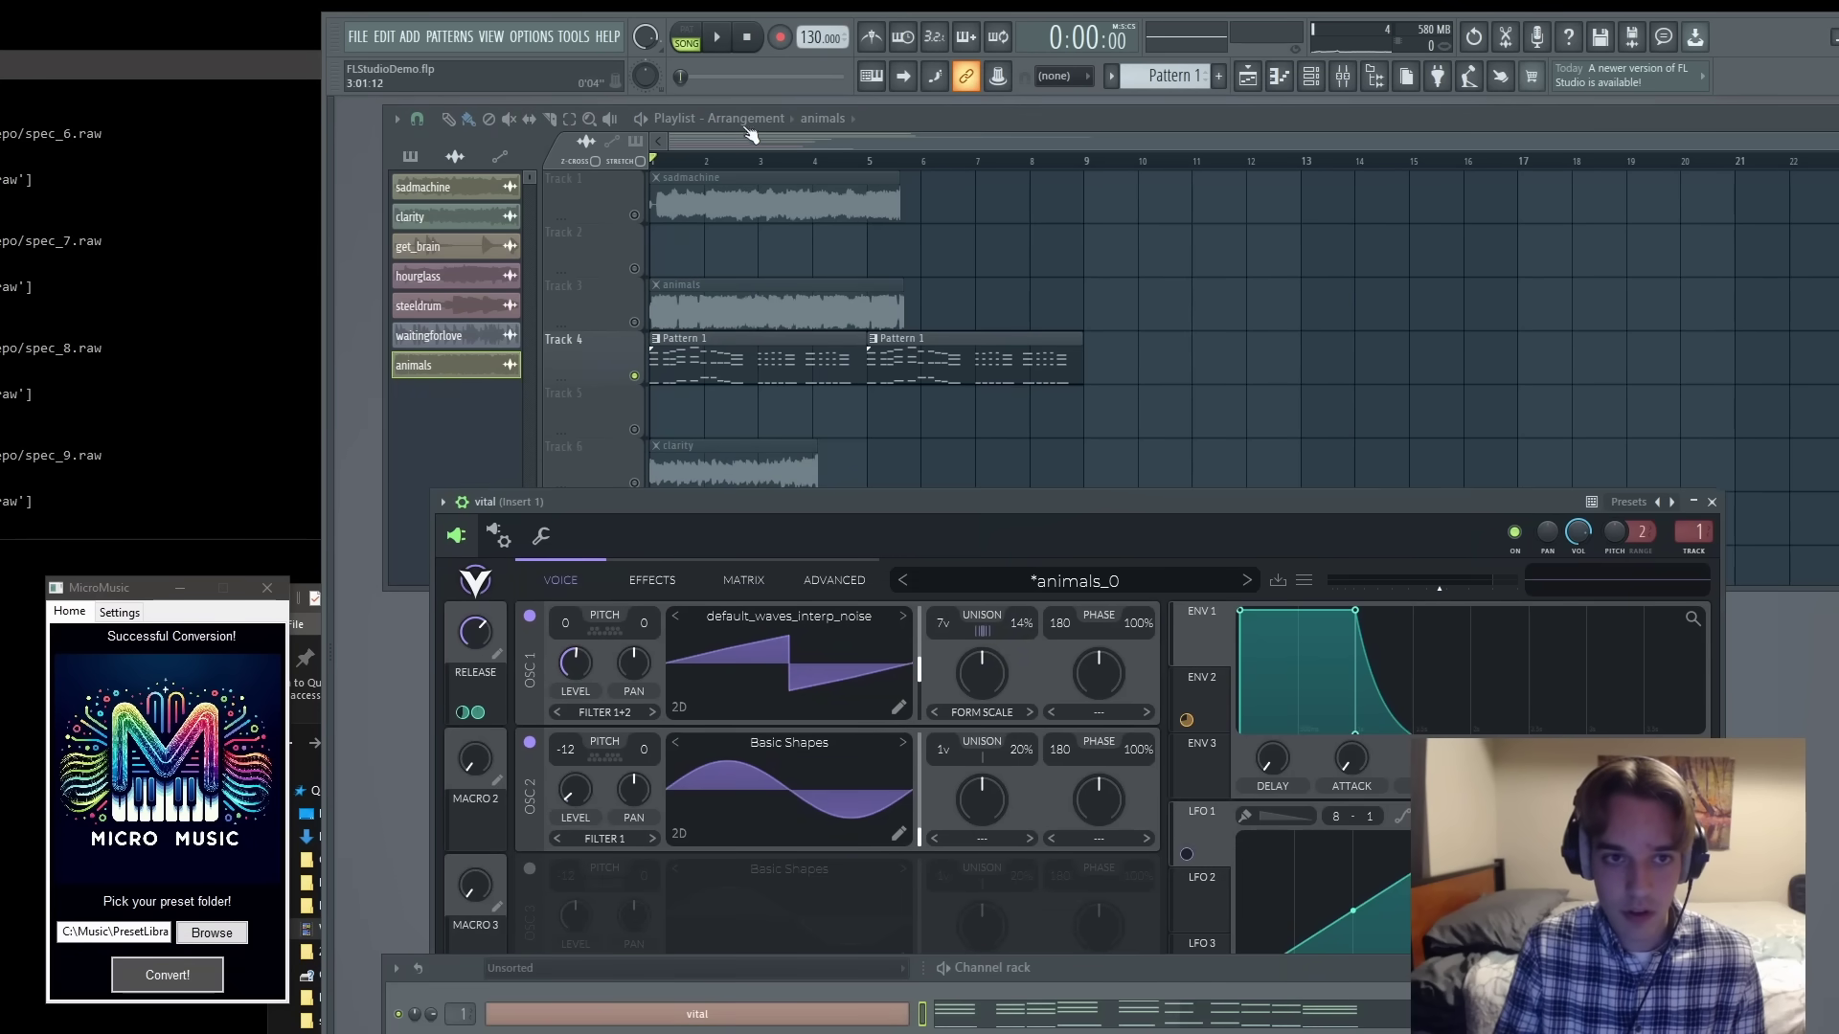
pyautogui.press('space')
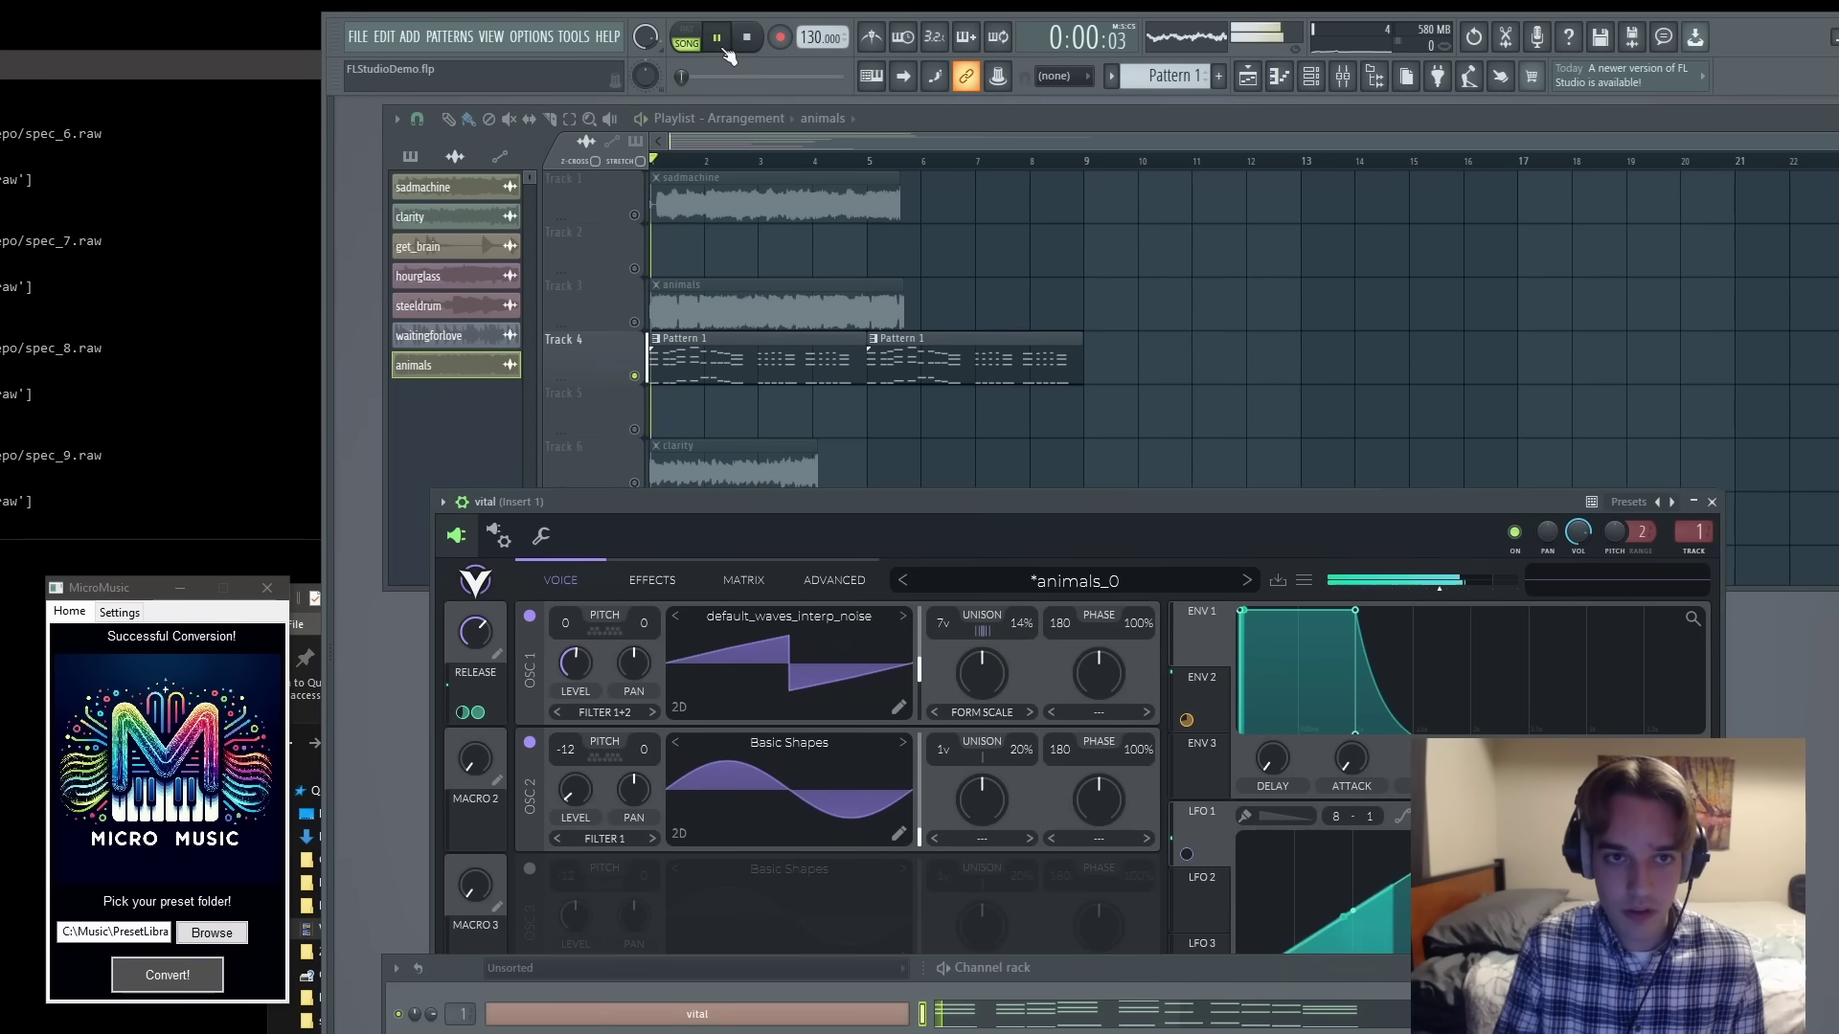
pyautogui.click(1246, 581)
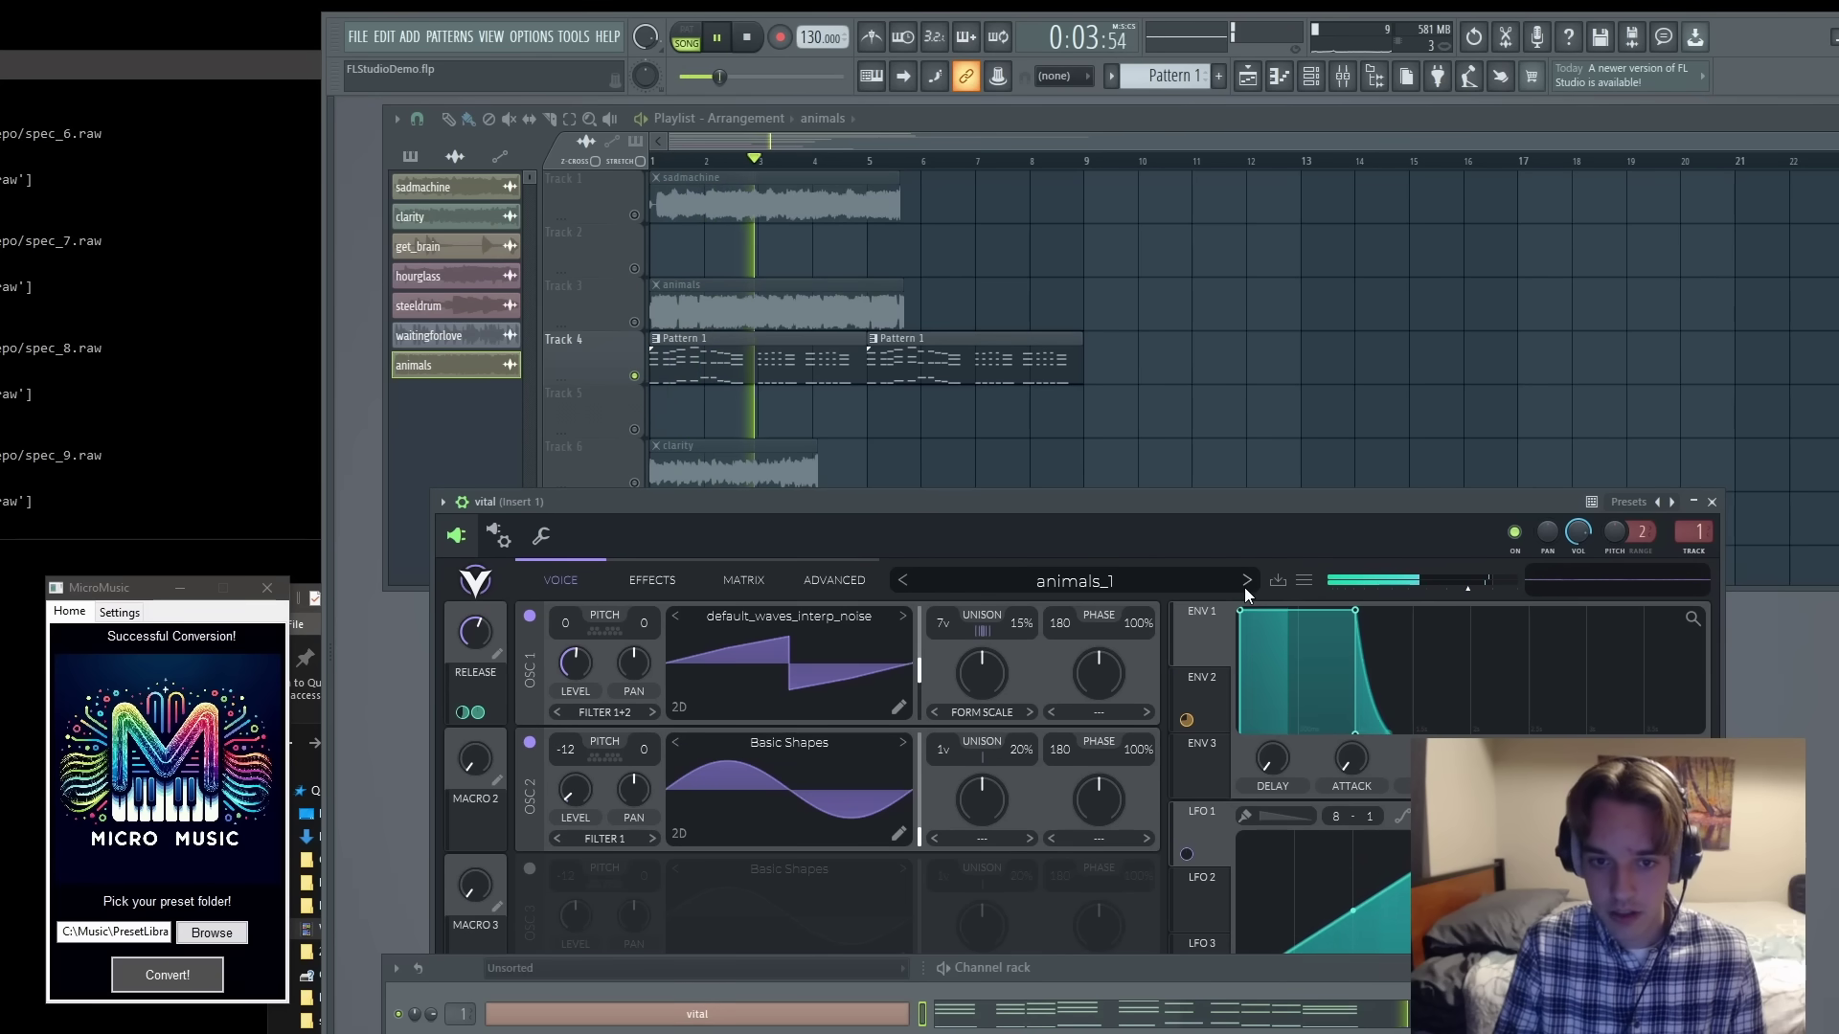
pyautogui.click(1248, 581)
pyautogui.click(1248, 580)
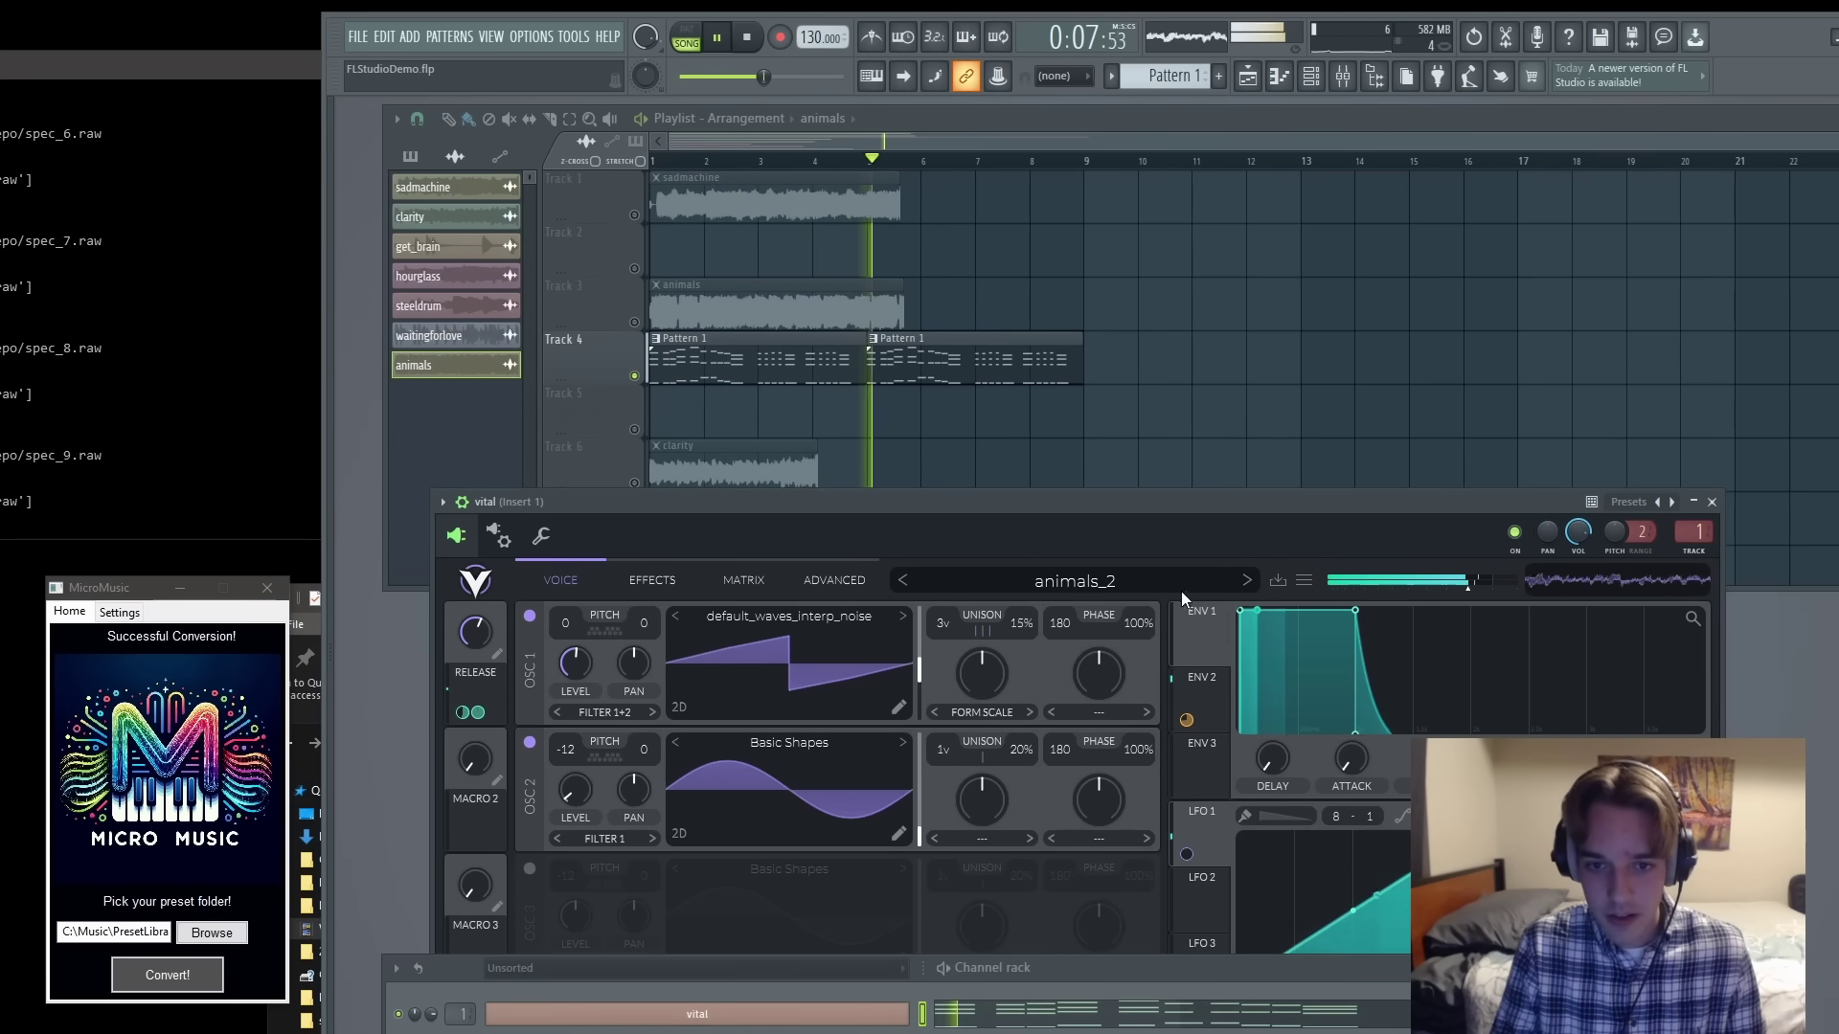
pyautogui.click(903, 580)
pyautogui.click(903, 580)
# - Replay the song from the start with animals_1, view envelope 2's decay, then stop
pyautogui.click(747, 38)
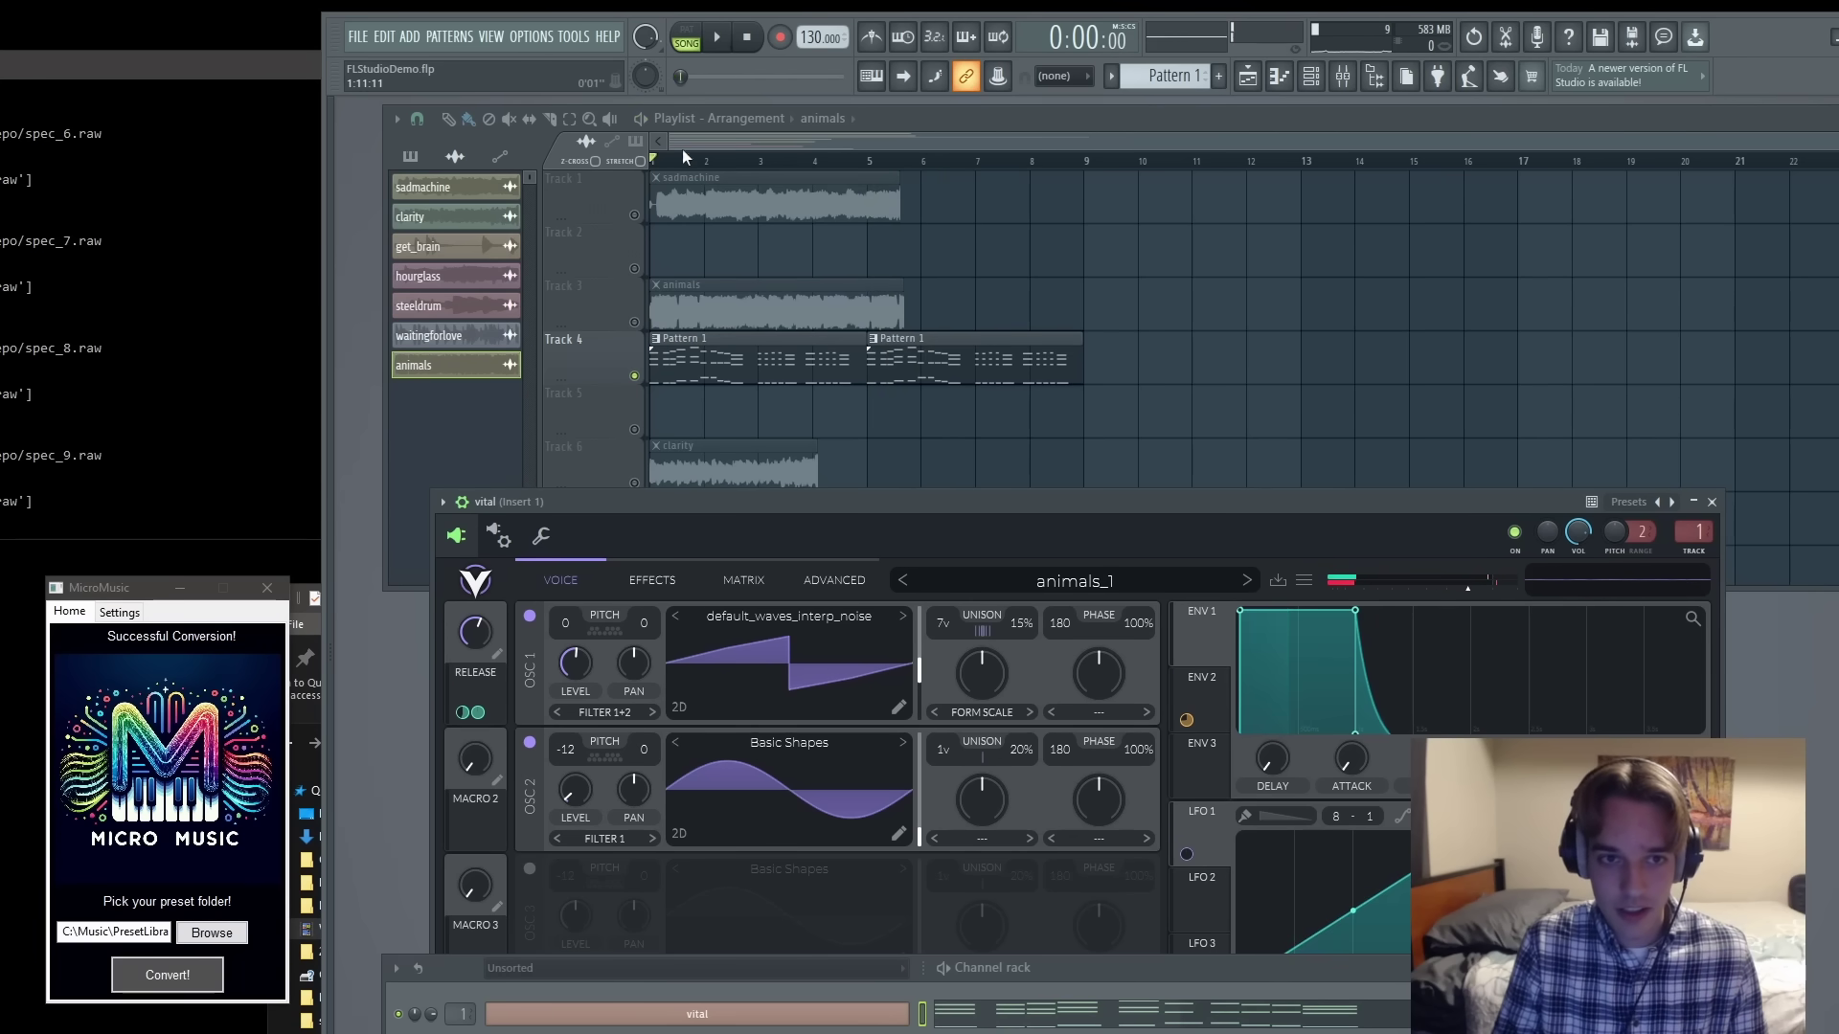
pyautogui.click(654, 160)
pyautogui.press('space')
pyautogui.click(1414, 619)
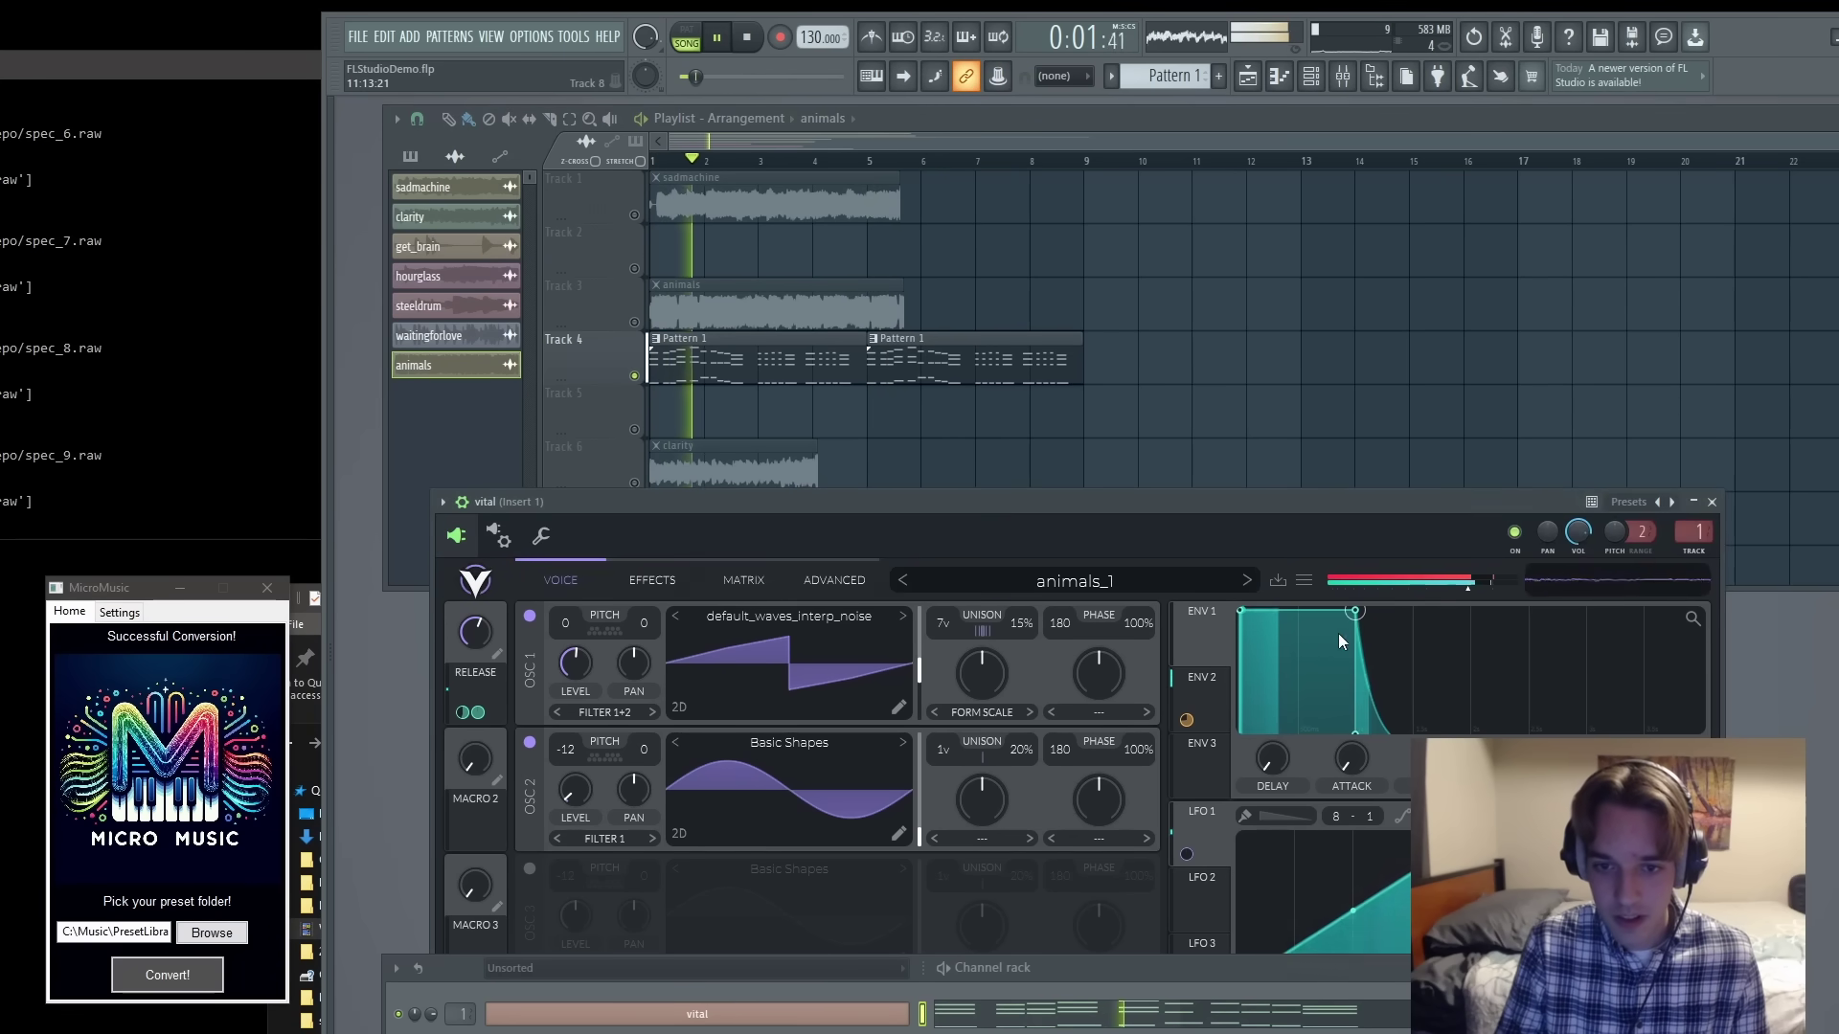
pyautogui.click(1203, 680)
pyautogui.click(748, 46)
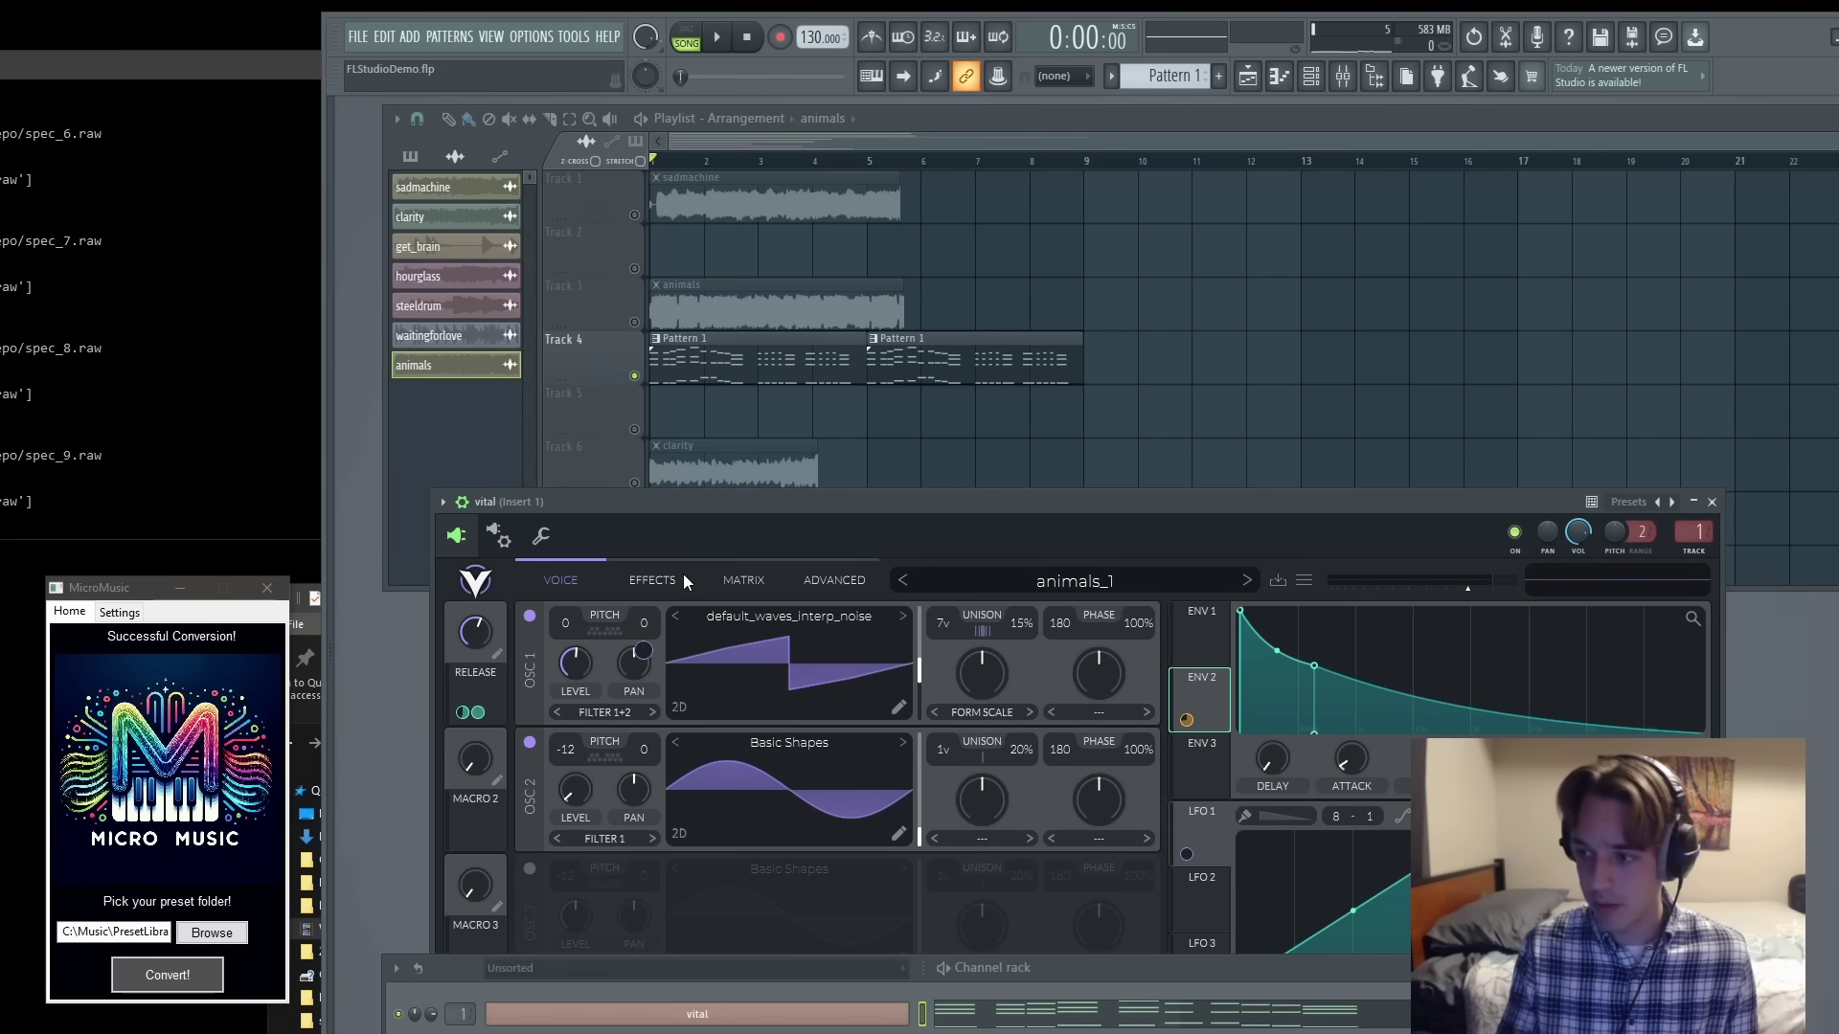
# - Raise ENV 1's release modulation to 0.67 and increase the multiband compressor's band ratios
pyautogui.moveTo(463, 712); pyautogui.dragTo(463, 701)
pyautogui.press('space')
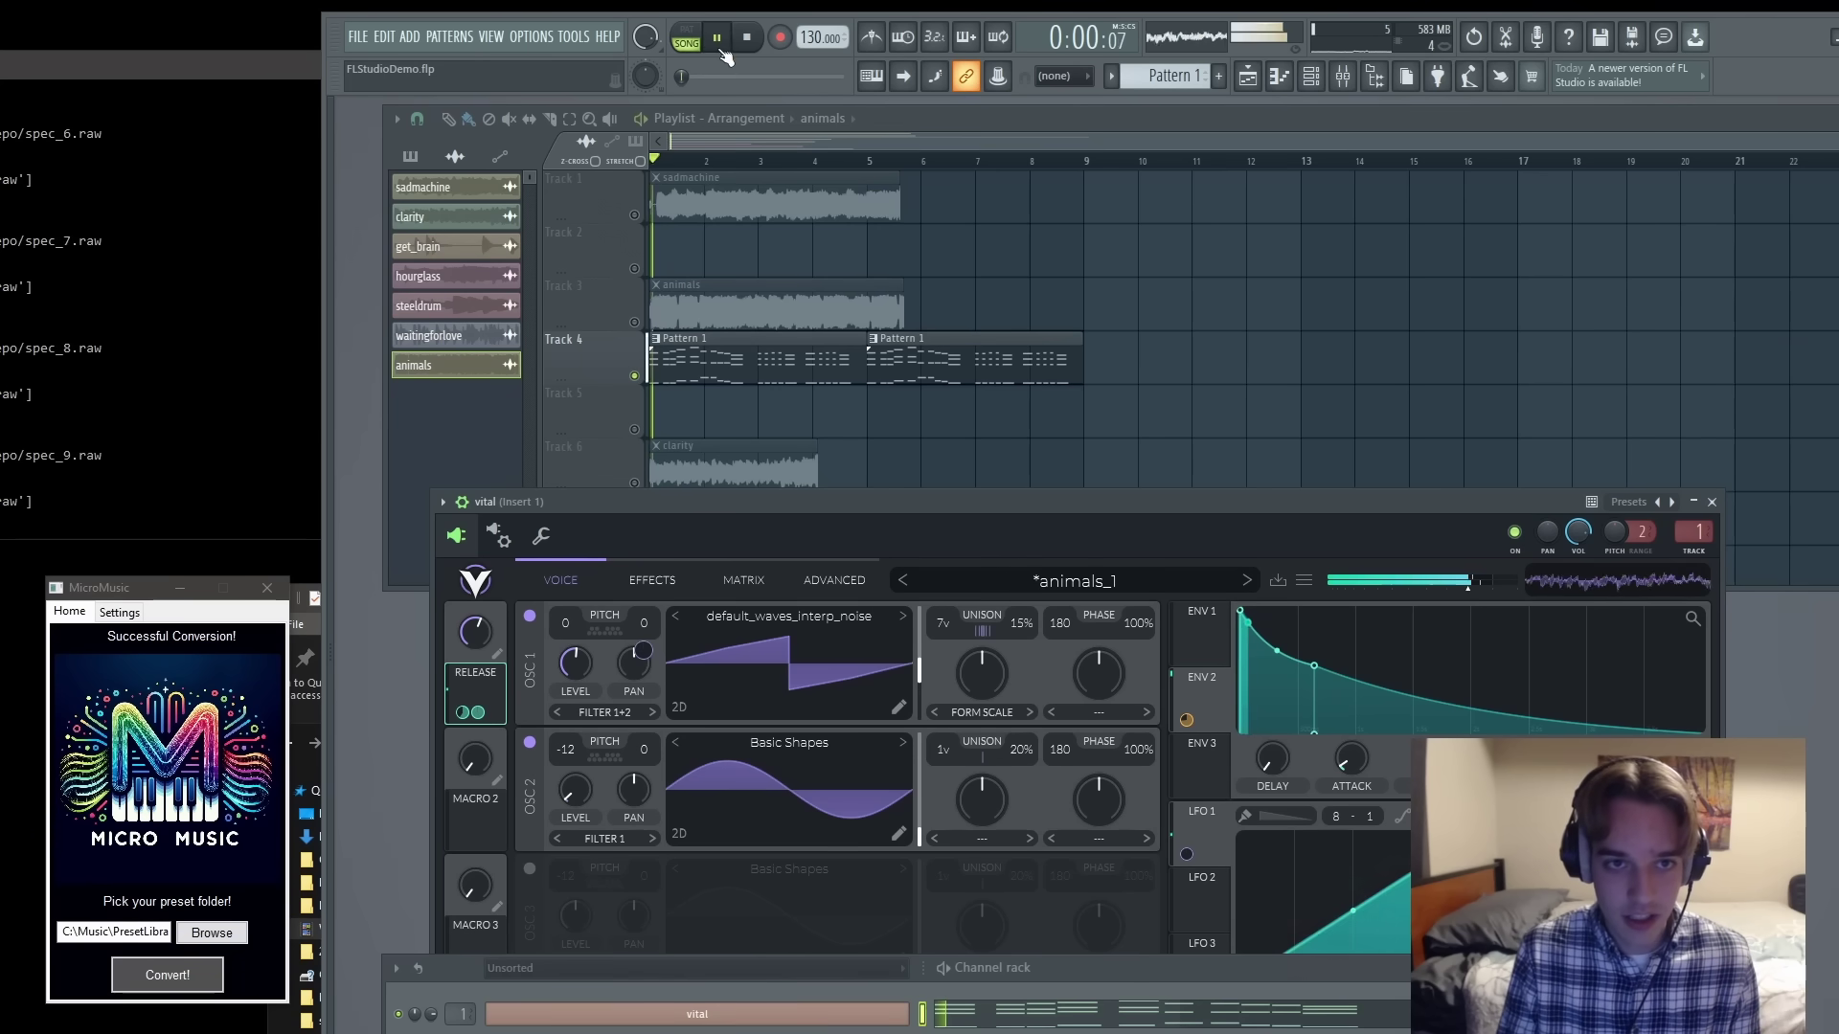
pyautogui.moveTo(462, 713); pyautogui.dragTo(463, 712)
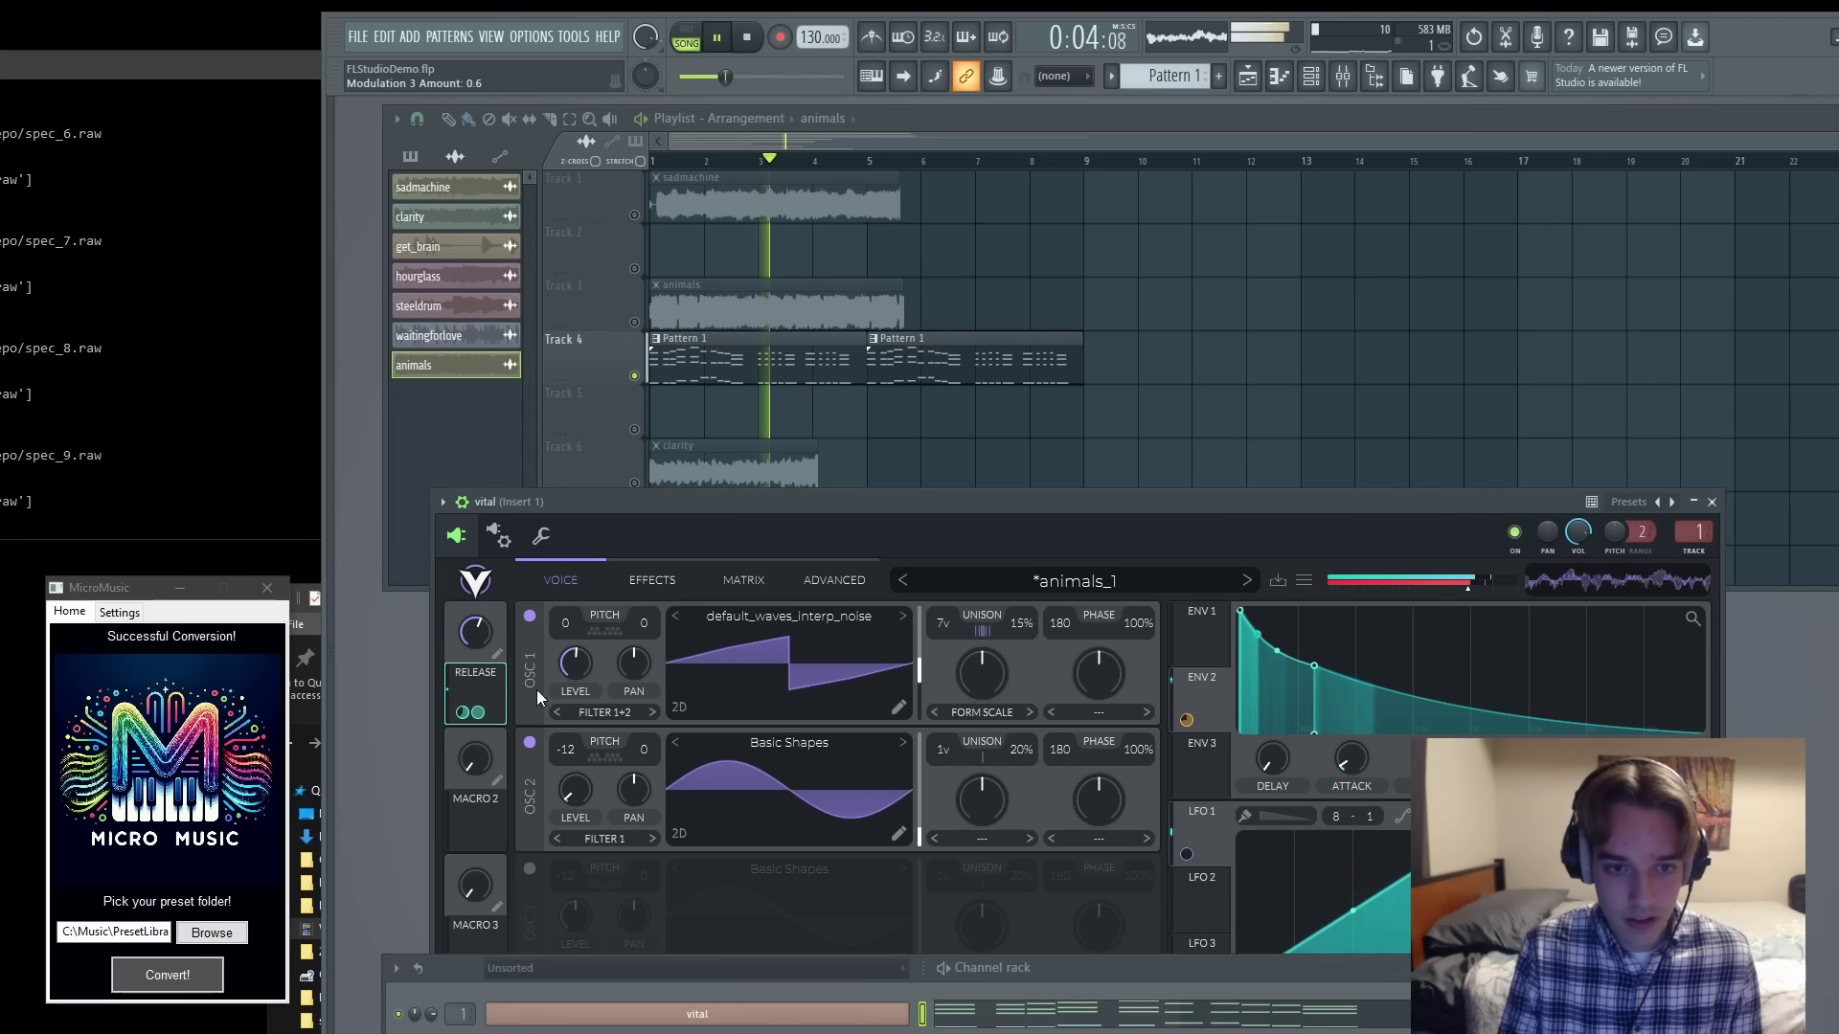
pyautogui.click(648, 588)
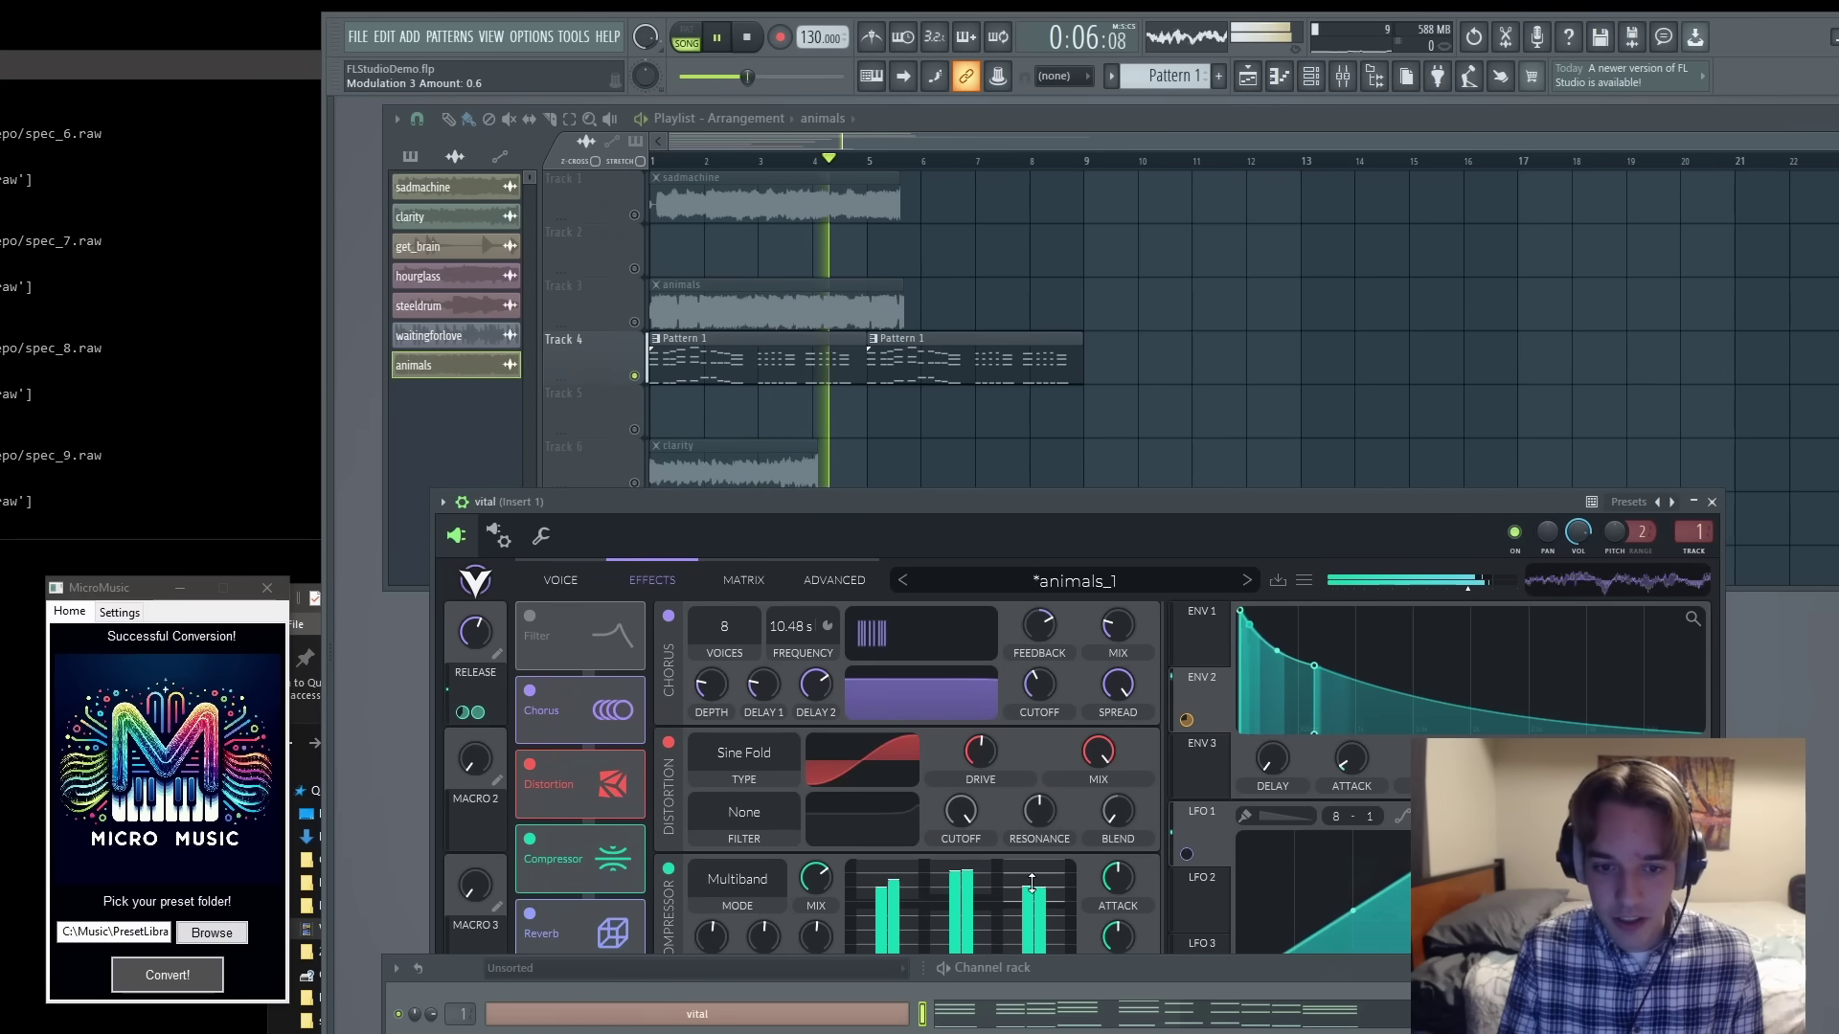
pyautogui.moveTo(944, 873); pyautogui.dragTo(1024, 889)
pyautogui.moveTo(895, 876); pyautogui.dragTo(896, 1009)
# - Stop playback, unmute the steeldrum track (Track 12) and play the song
pyautogui.moveTo(917, 506); pyautogui.dragTo(989, 380)
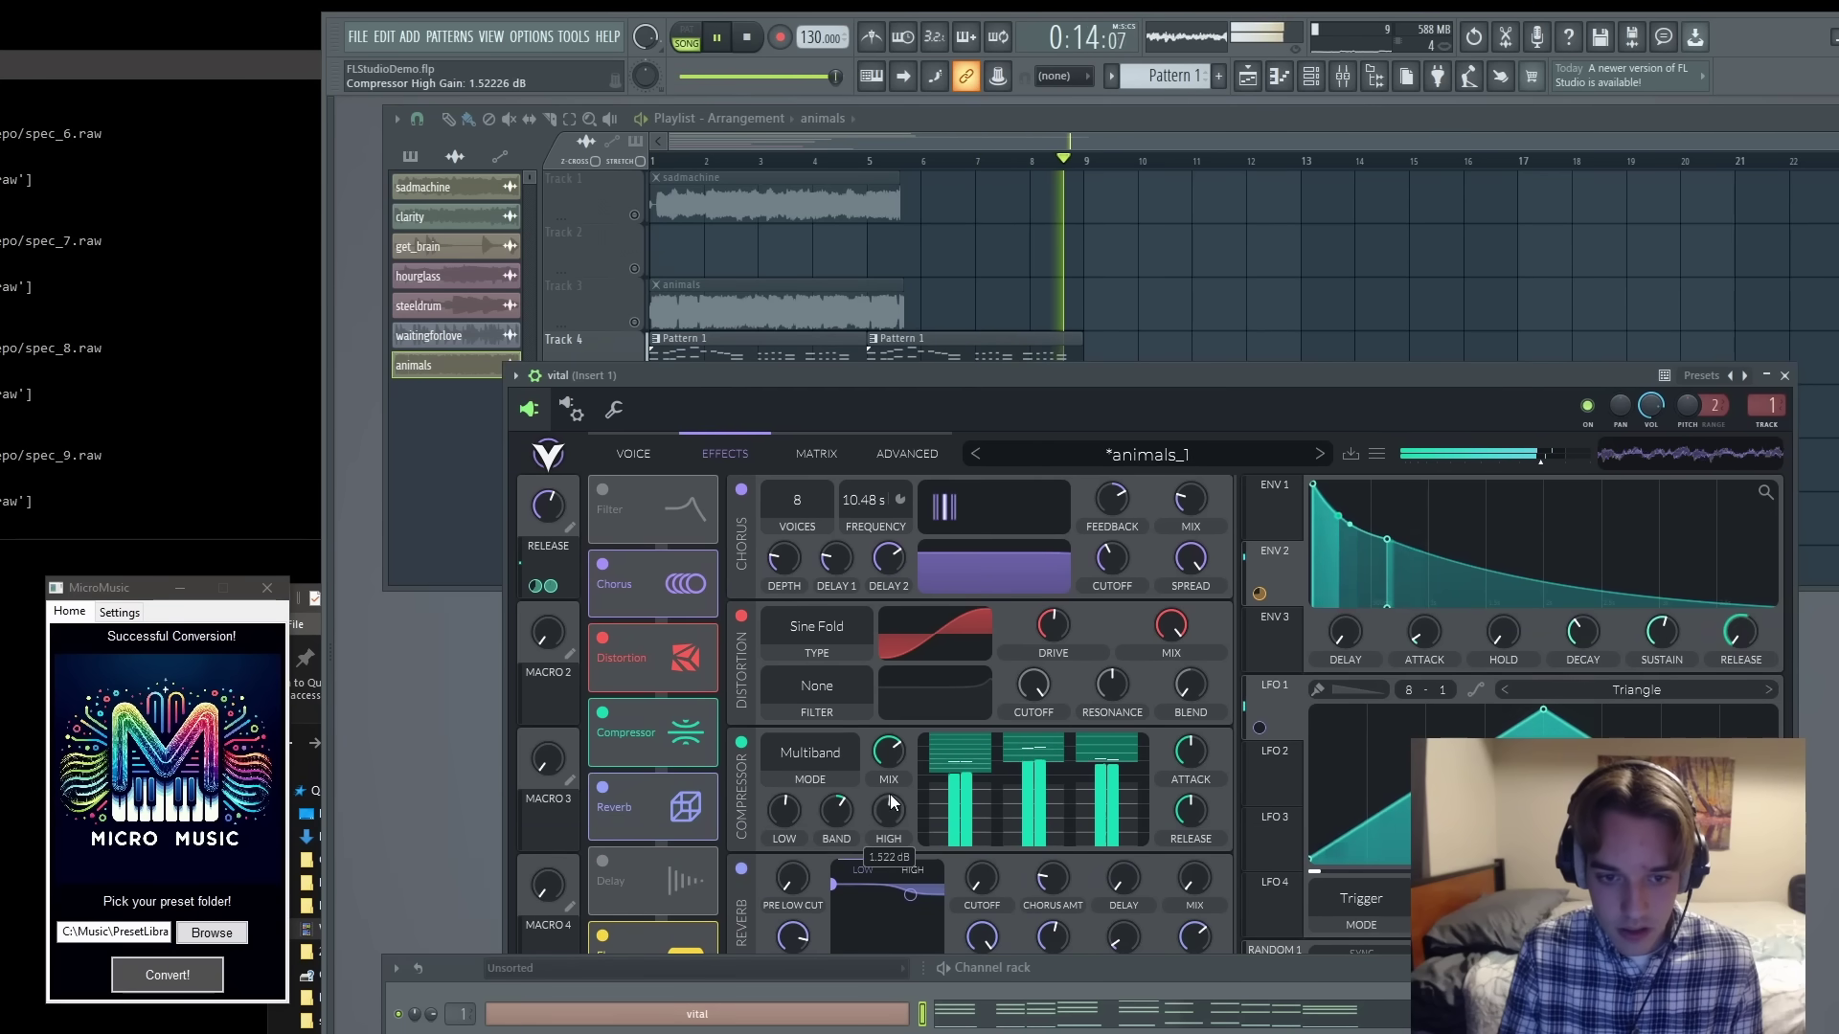
pyautogui.click(748, 38)
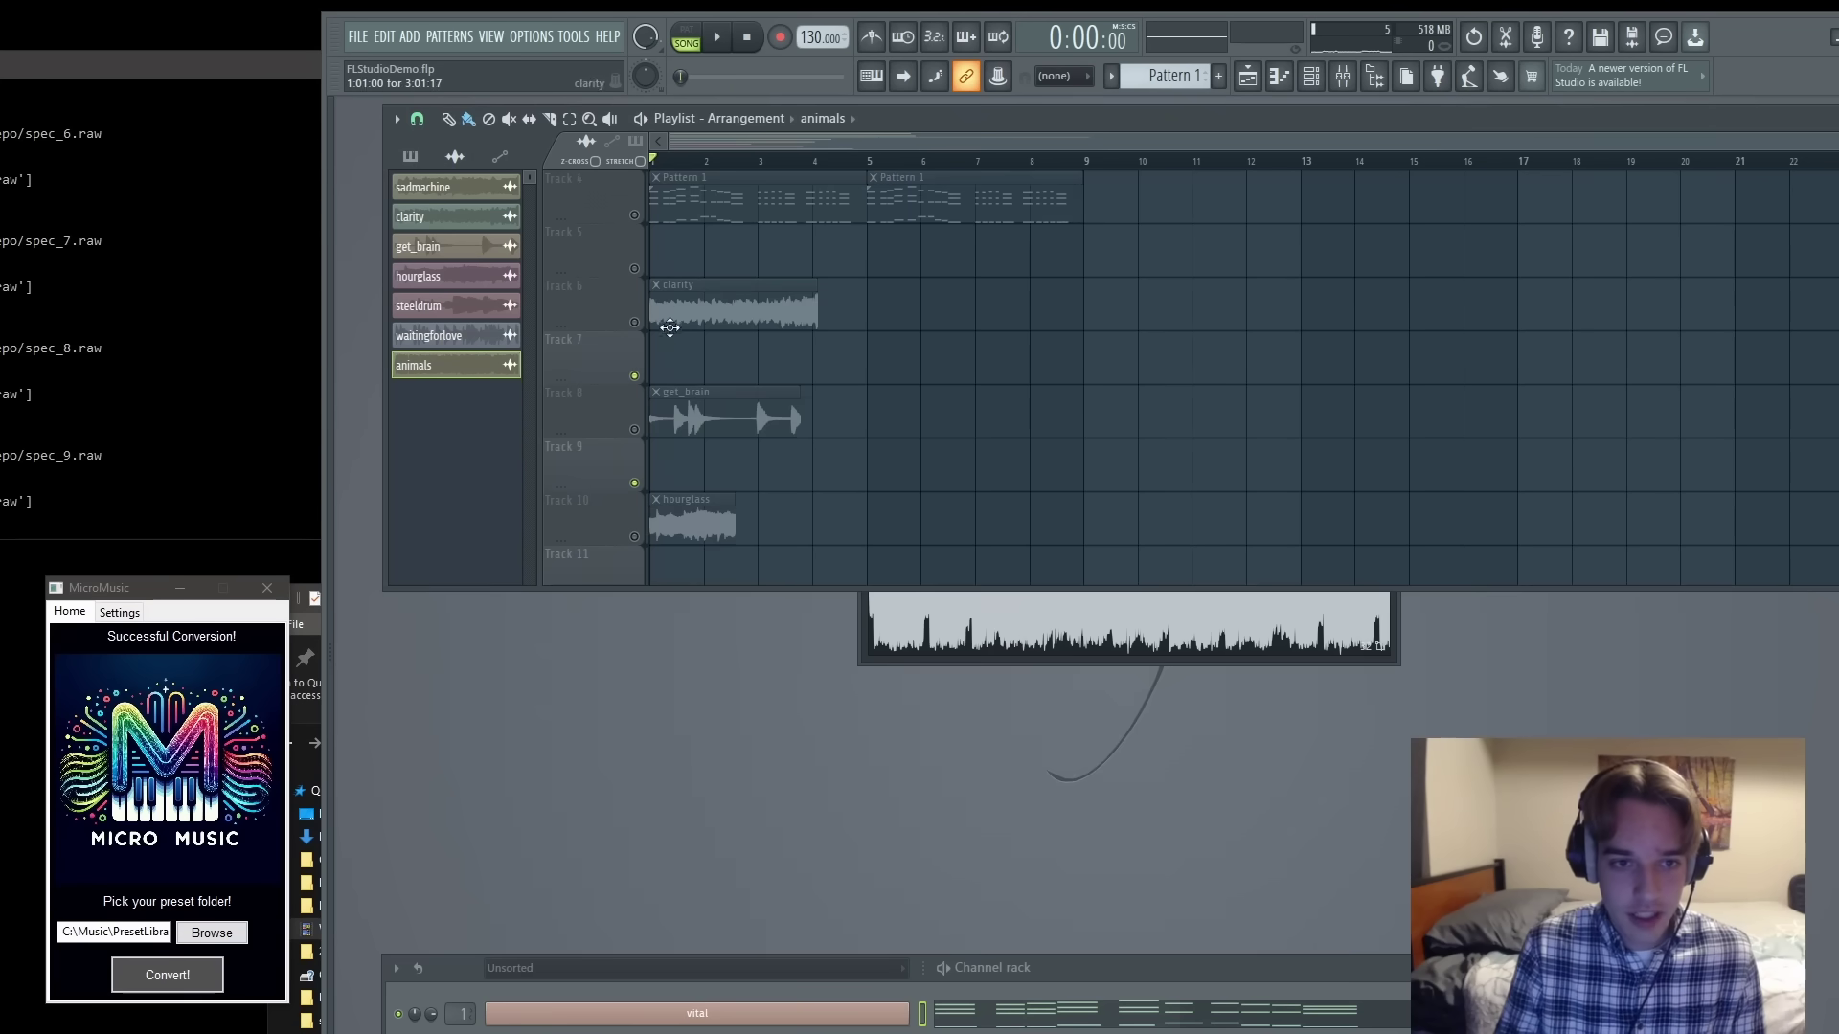
pyautogui.scroll(-3, 669, 330)
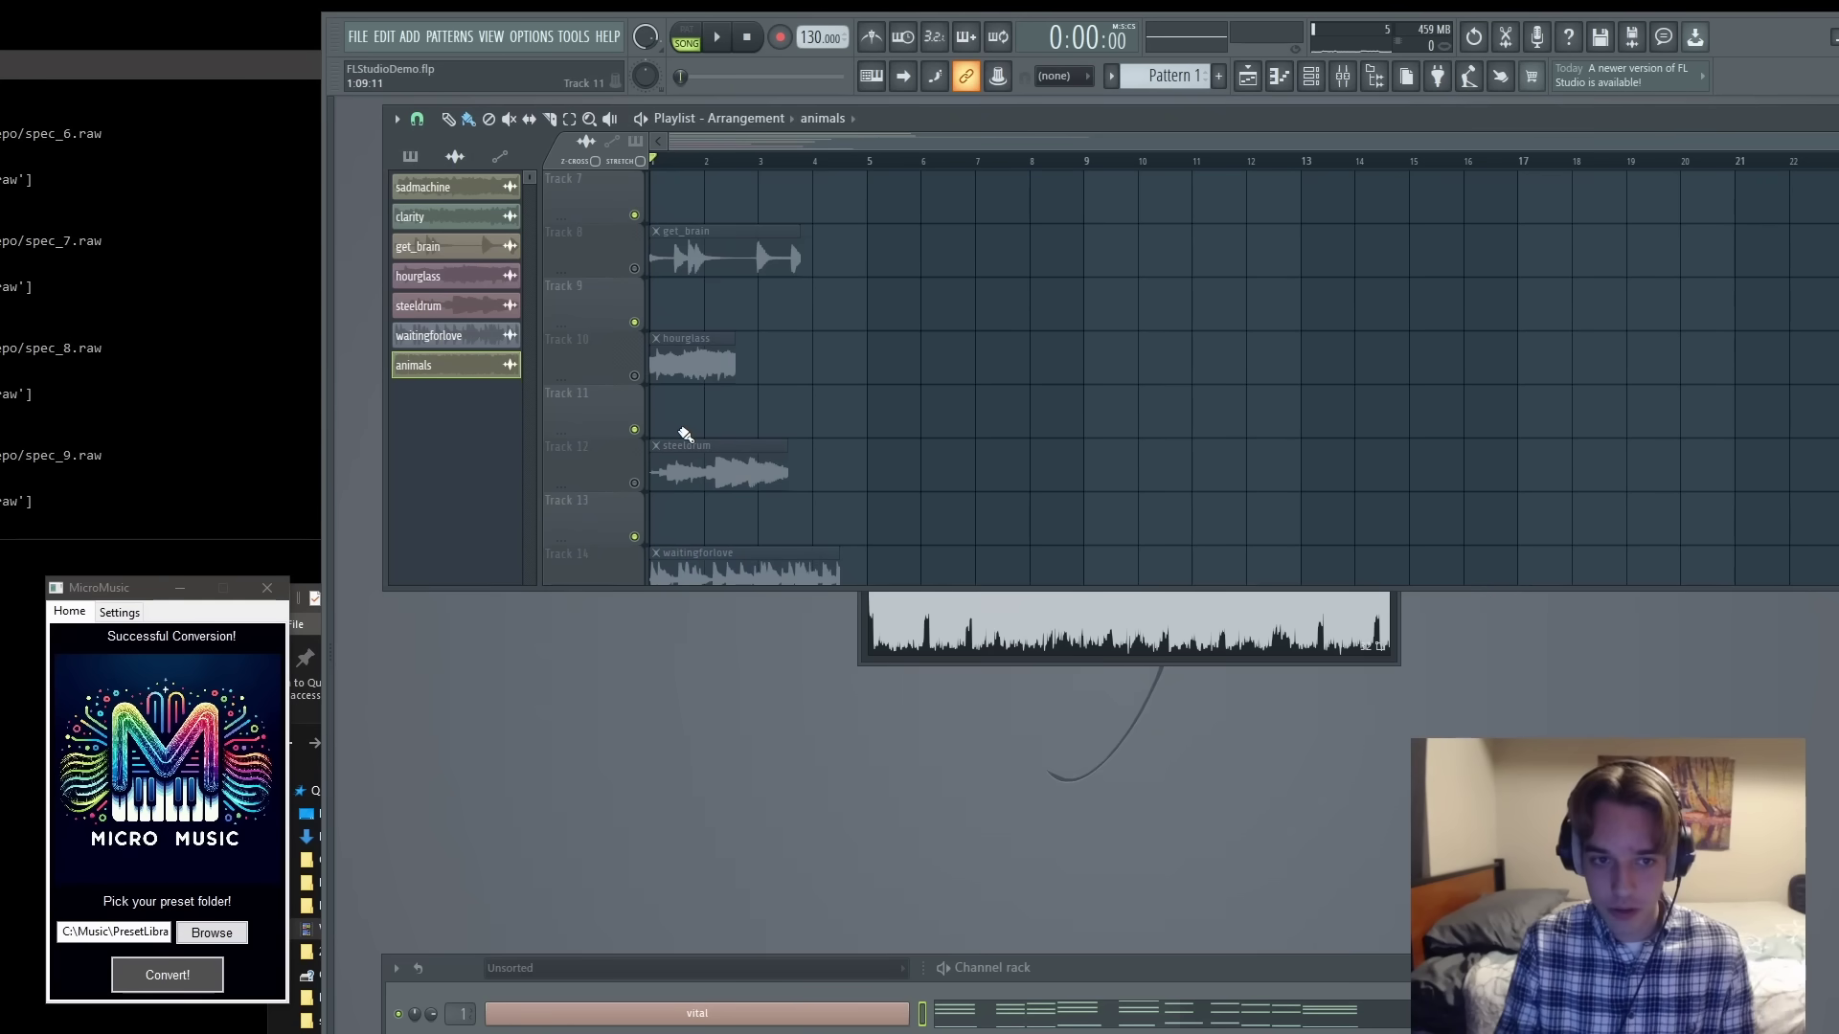
pyautogui.click(634, 482)
pyautogui.press('space')
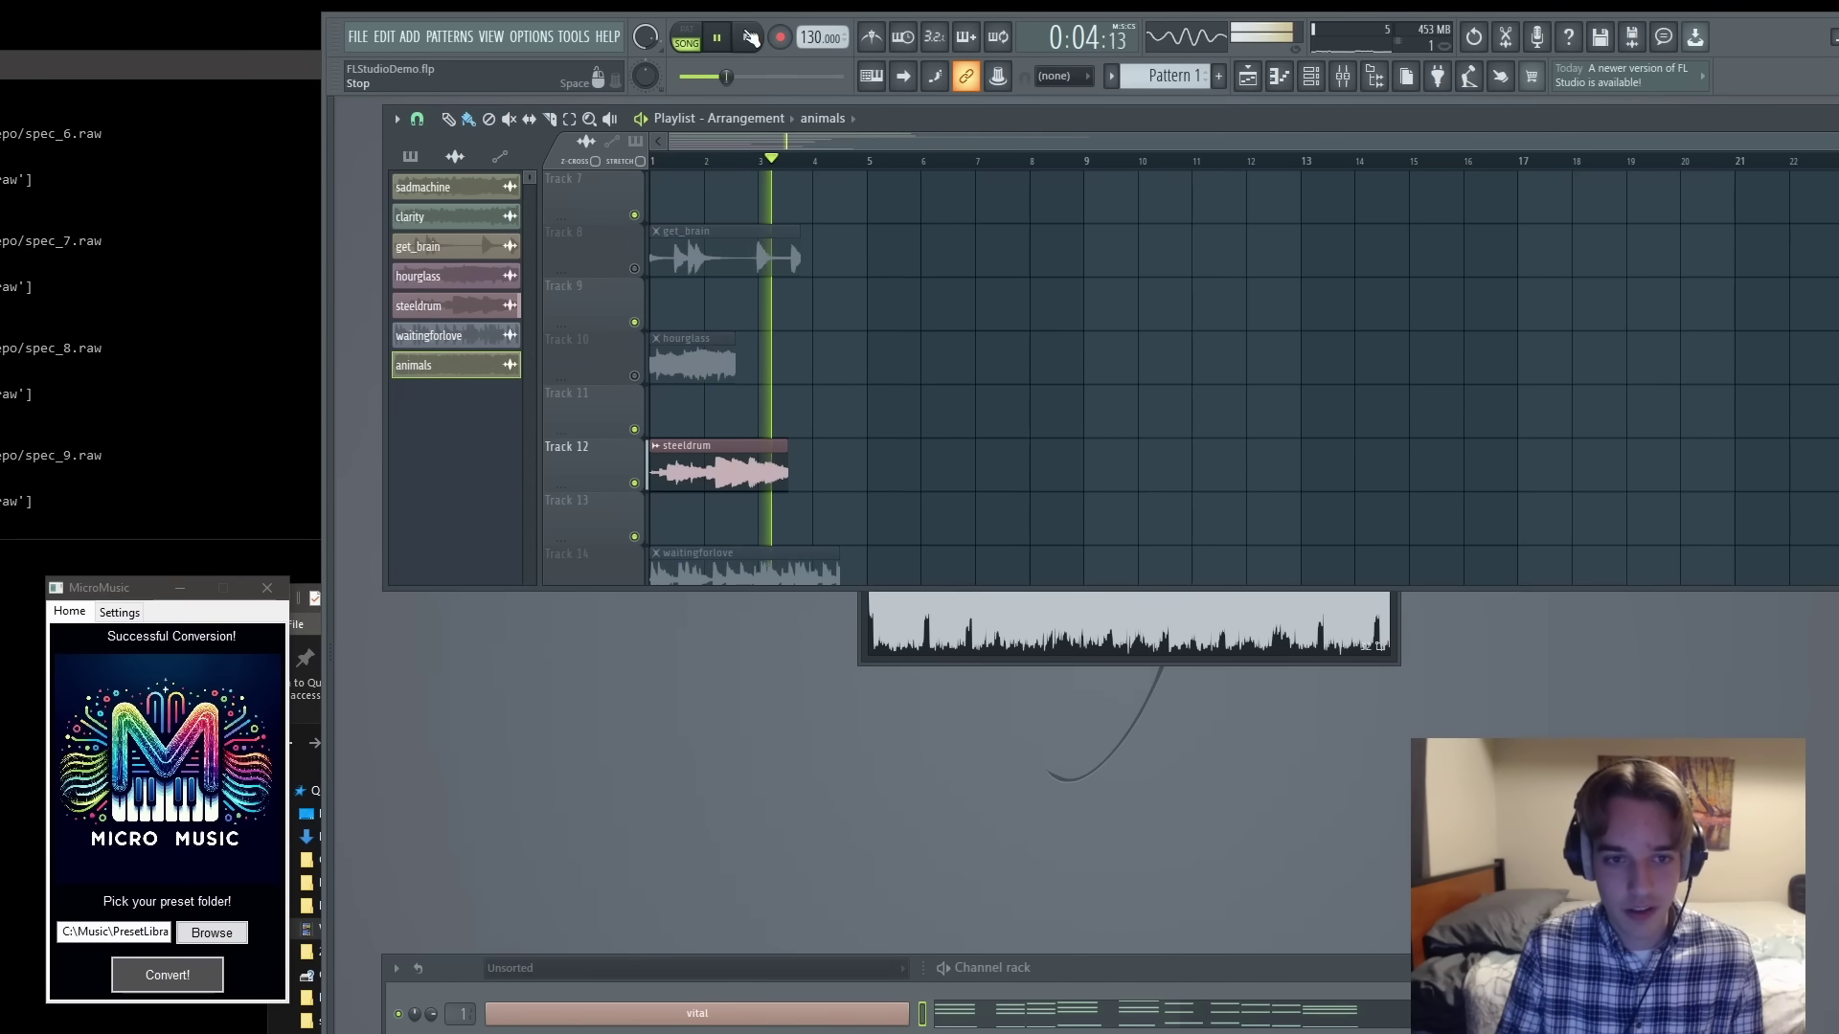
# - Stop playback, open the steeldrum channel's sample settings and drop steeldrum.wav into MicroMusic
pyautogui.press('space')
pyautogui.click(691, 474)
pyautogui.doubleClick(737, 474)
pyautogui.moveTo(1191, 573); pyautogui.dragTo(211, 814)
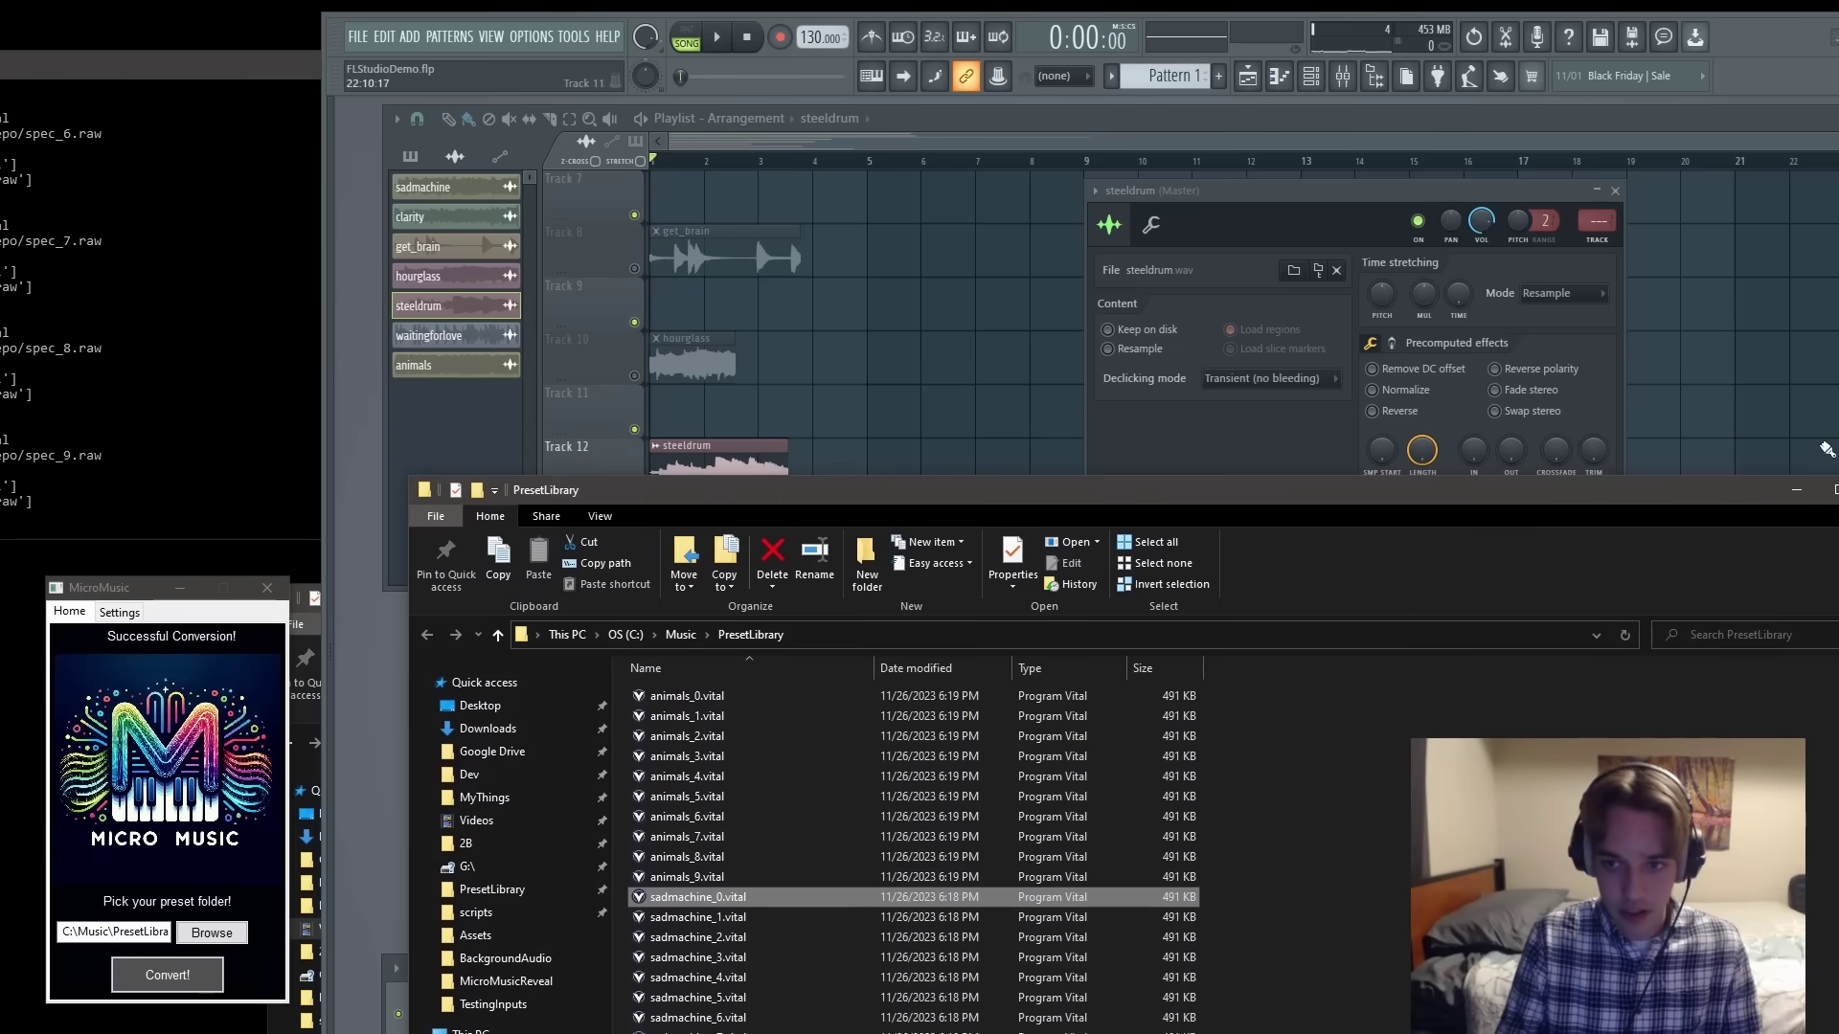
pyautogui.click(1796, 490)
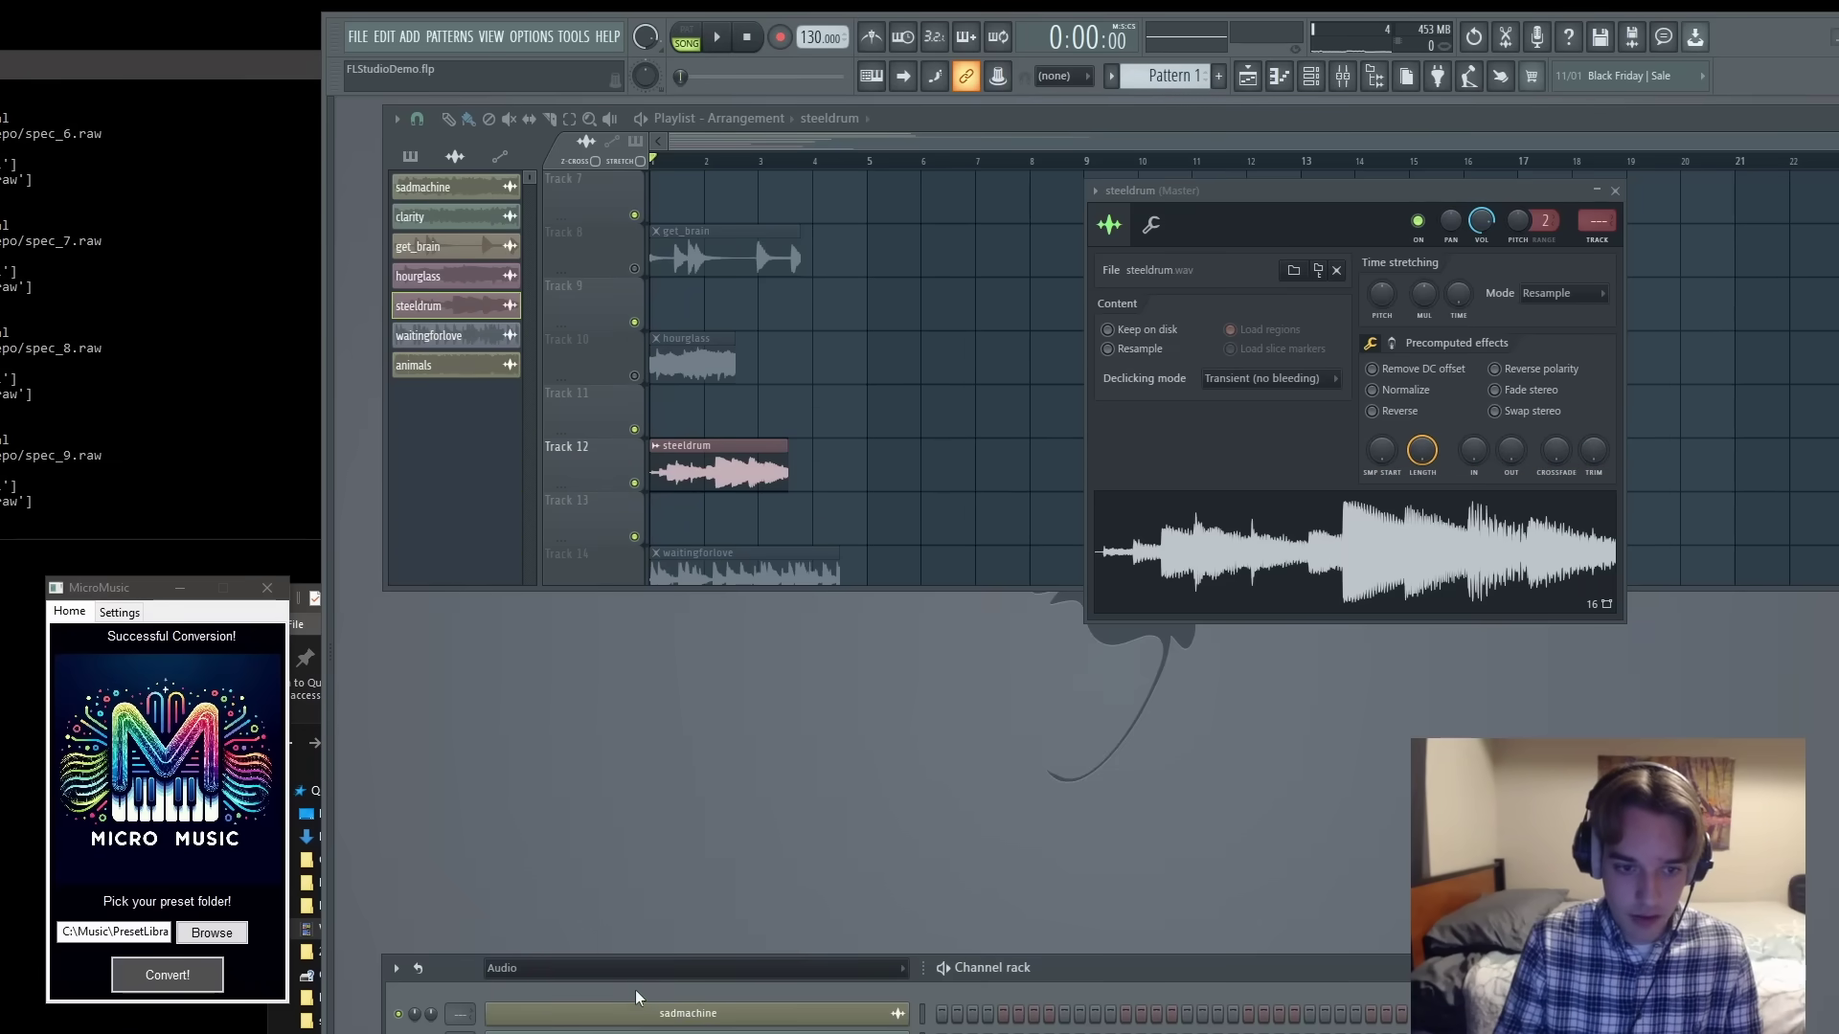
pyautogui.click(661, 969)
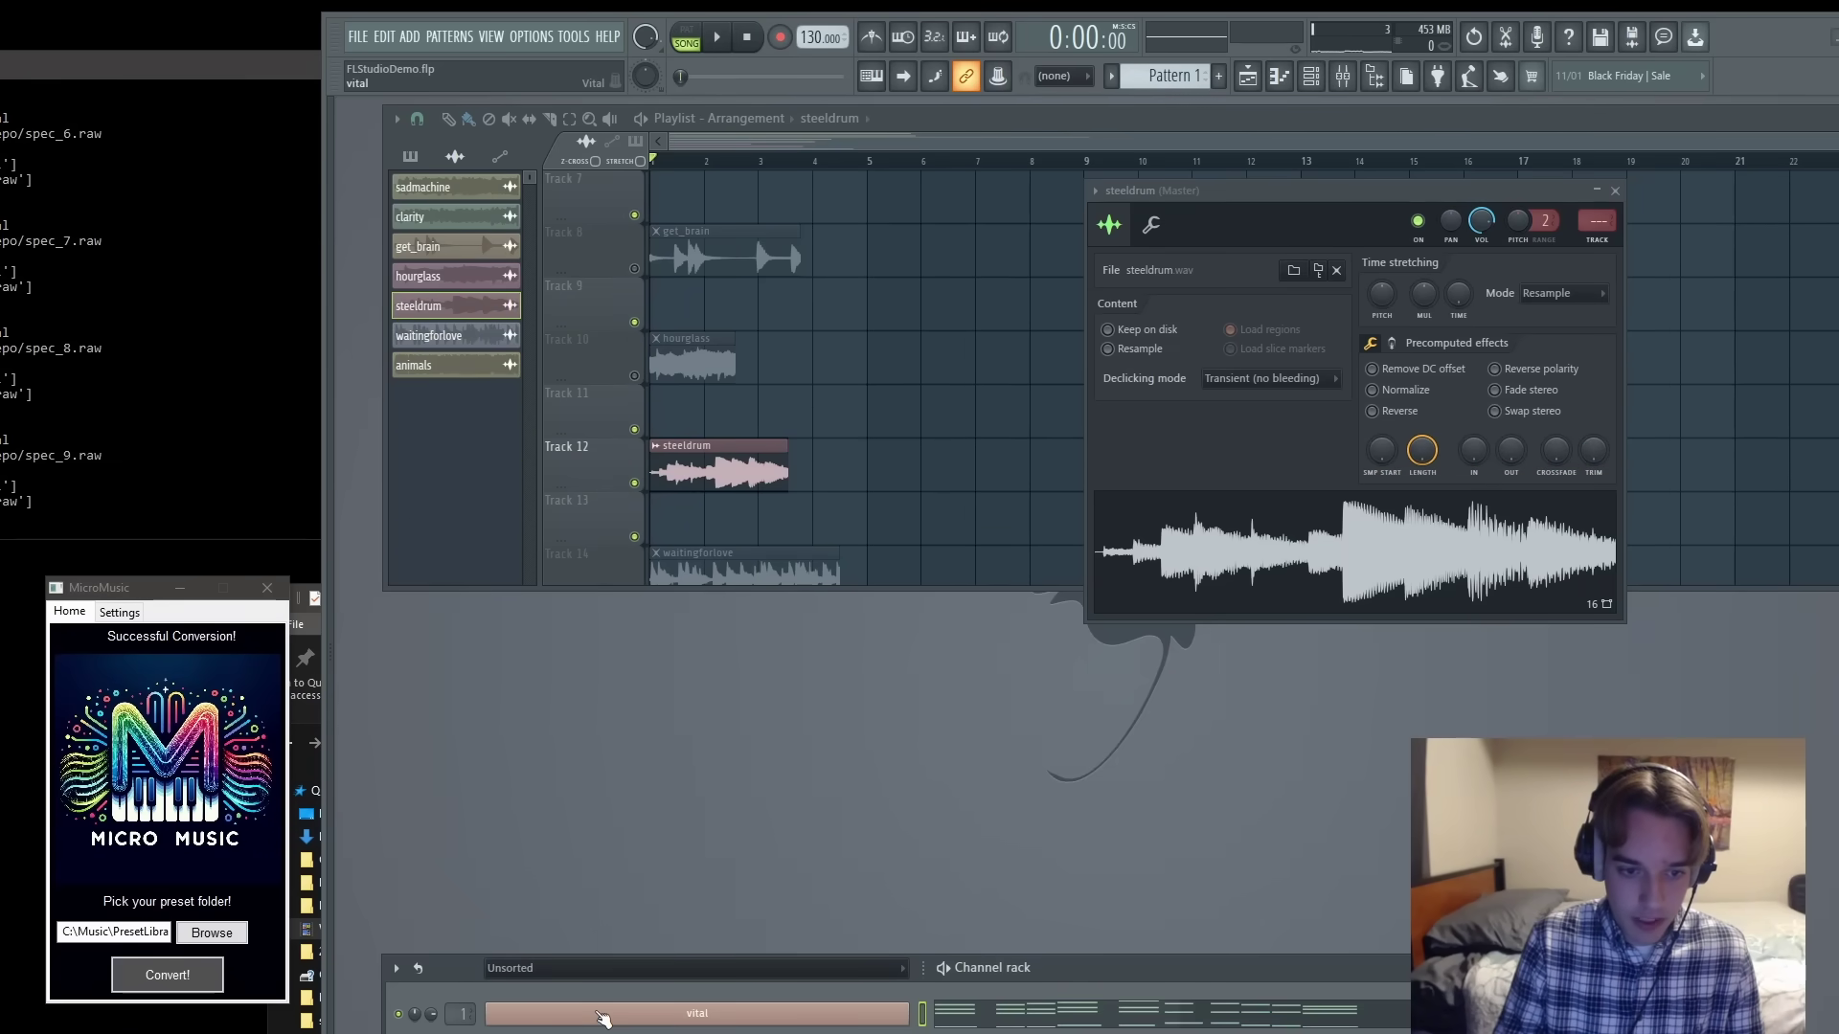
# - Load steeldrum_0.vital into Vital via Open External Preset
pyautogui.click(603, 1017)
pyautogui.click(1376, 454)
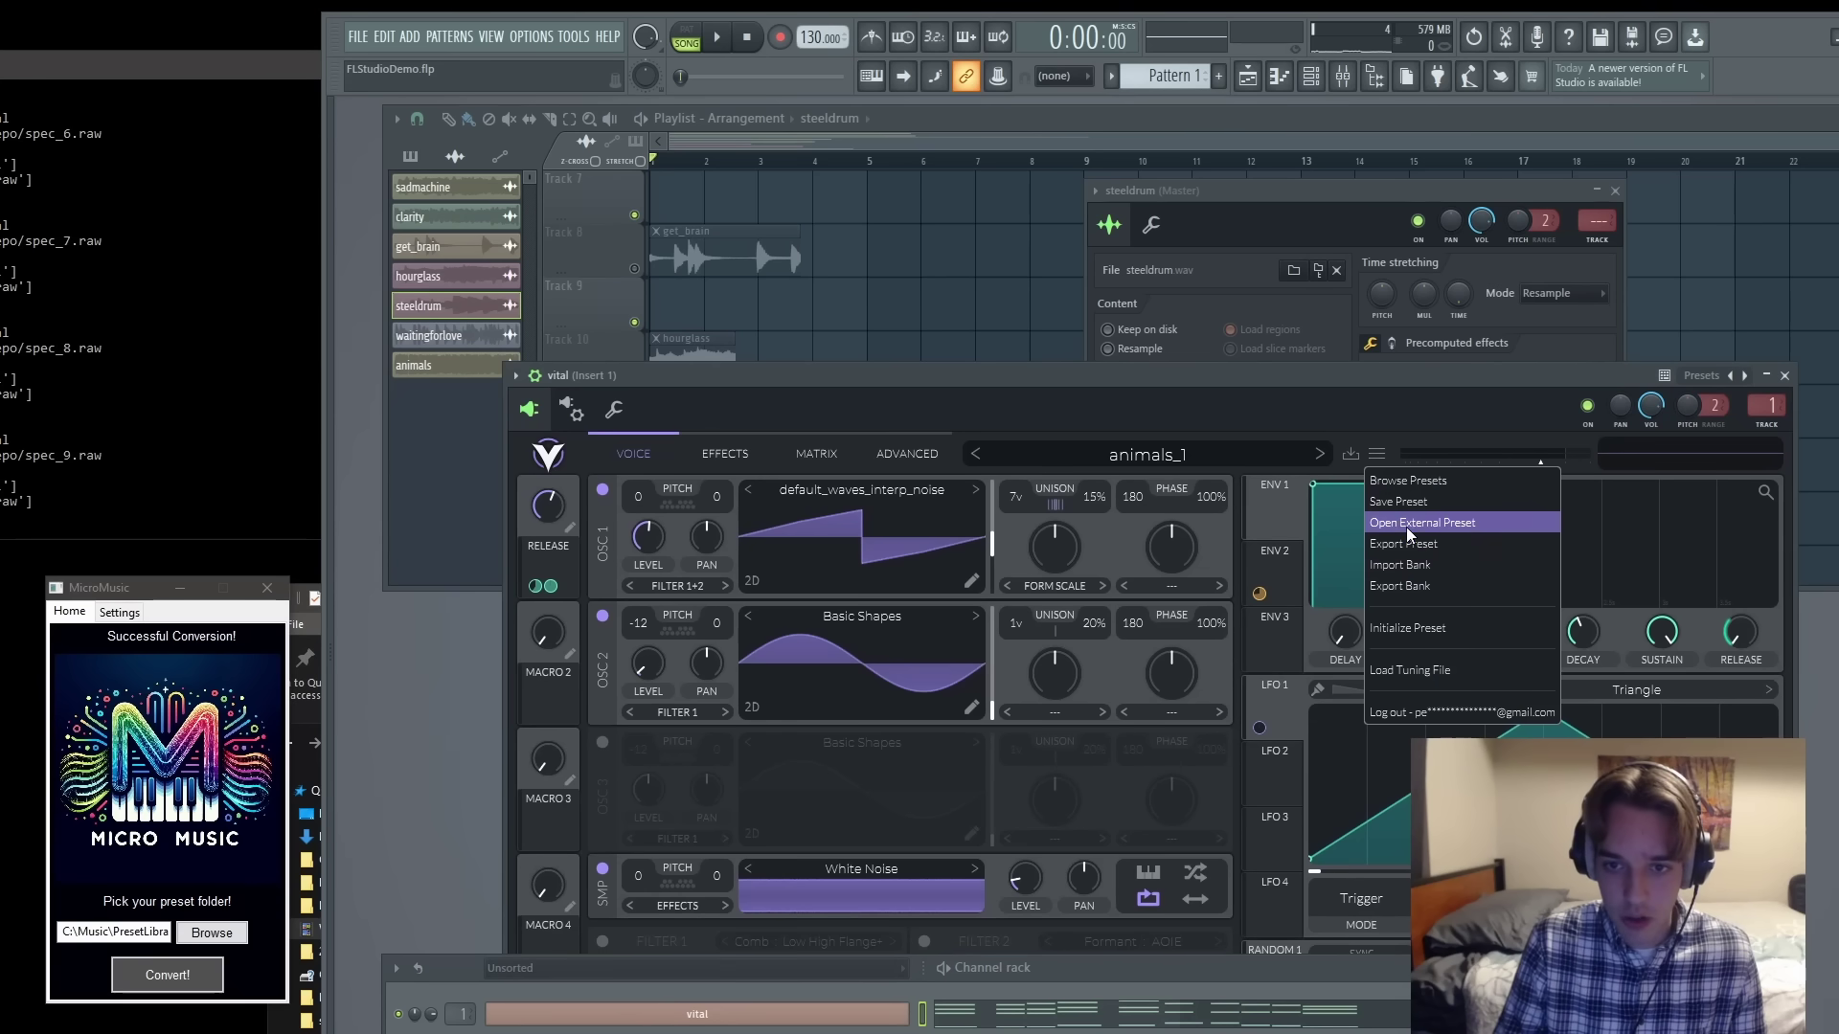
pyautogui.click(1406, 527)
pyautogui.scroll(-1, 733, 804)
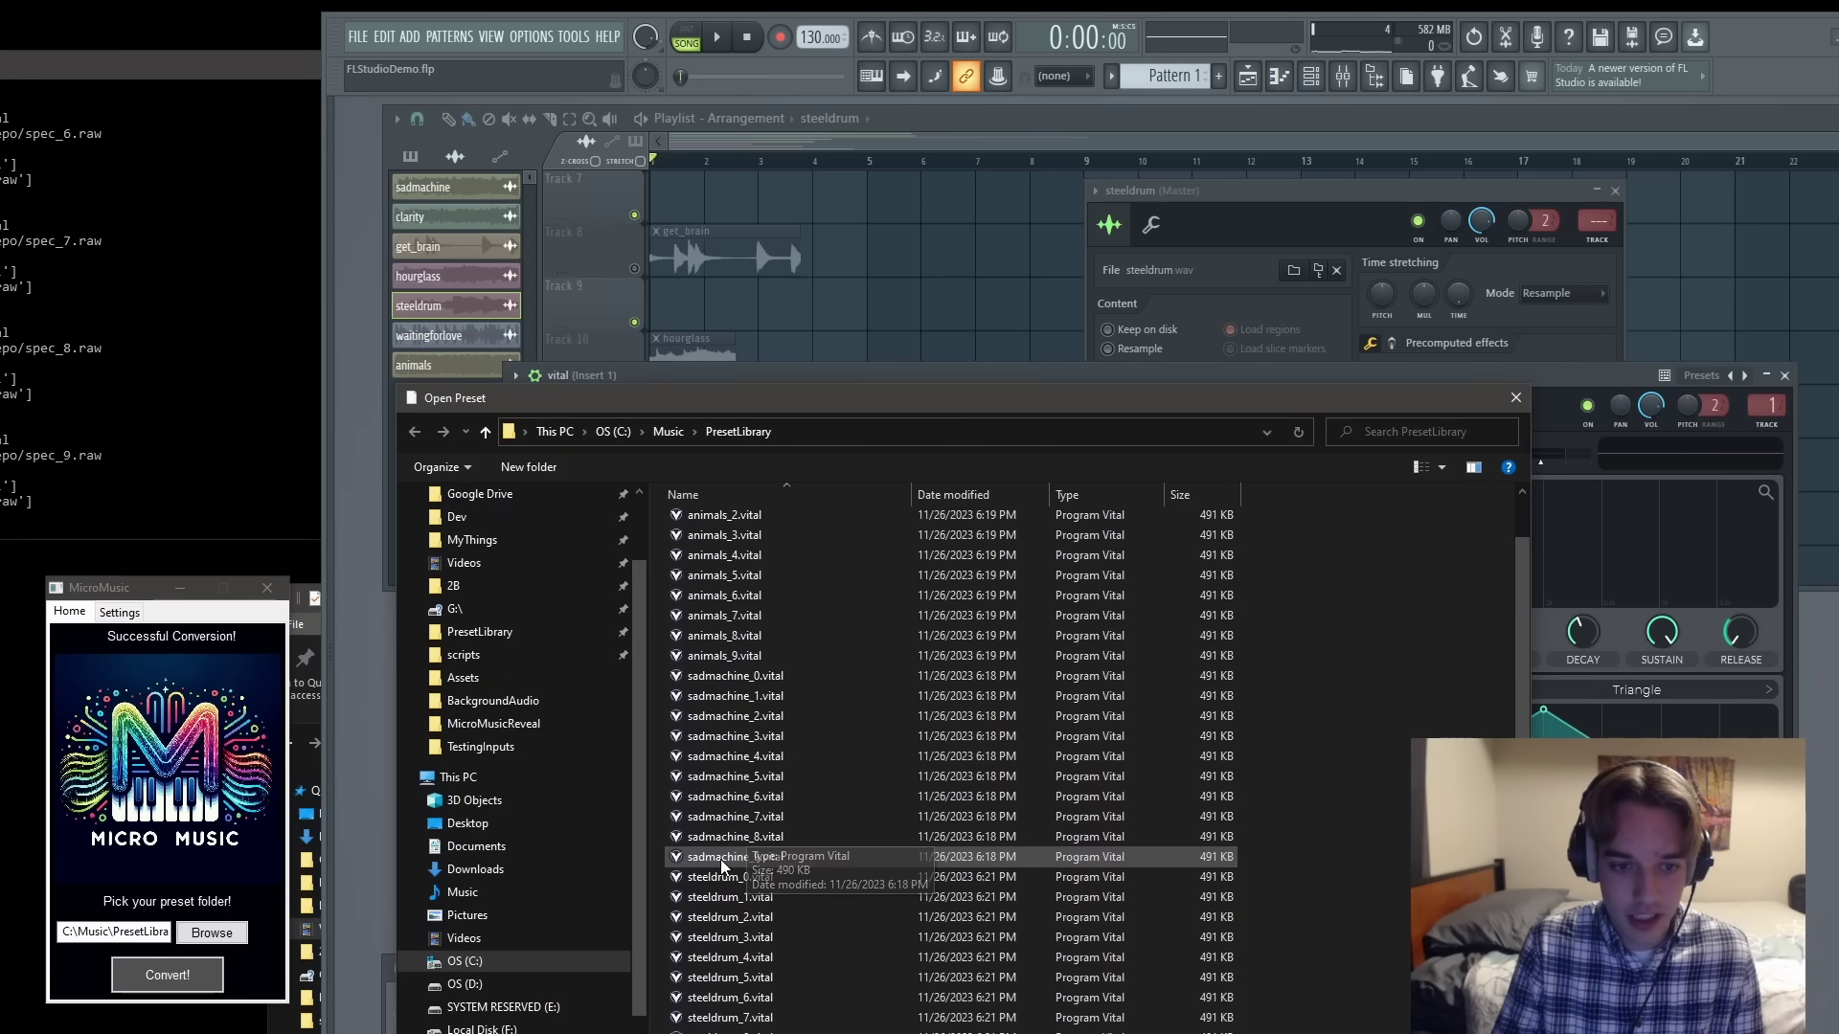
pyautogui.doubleClick(726, 874)
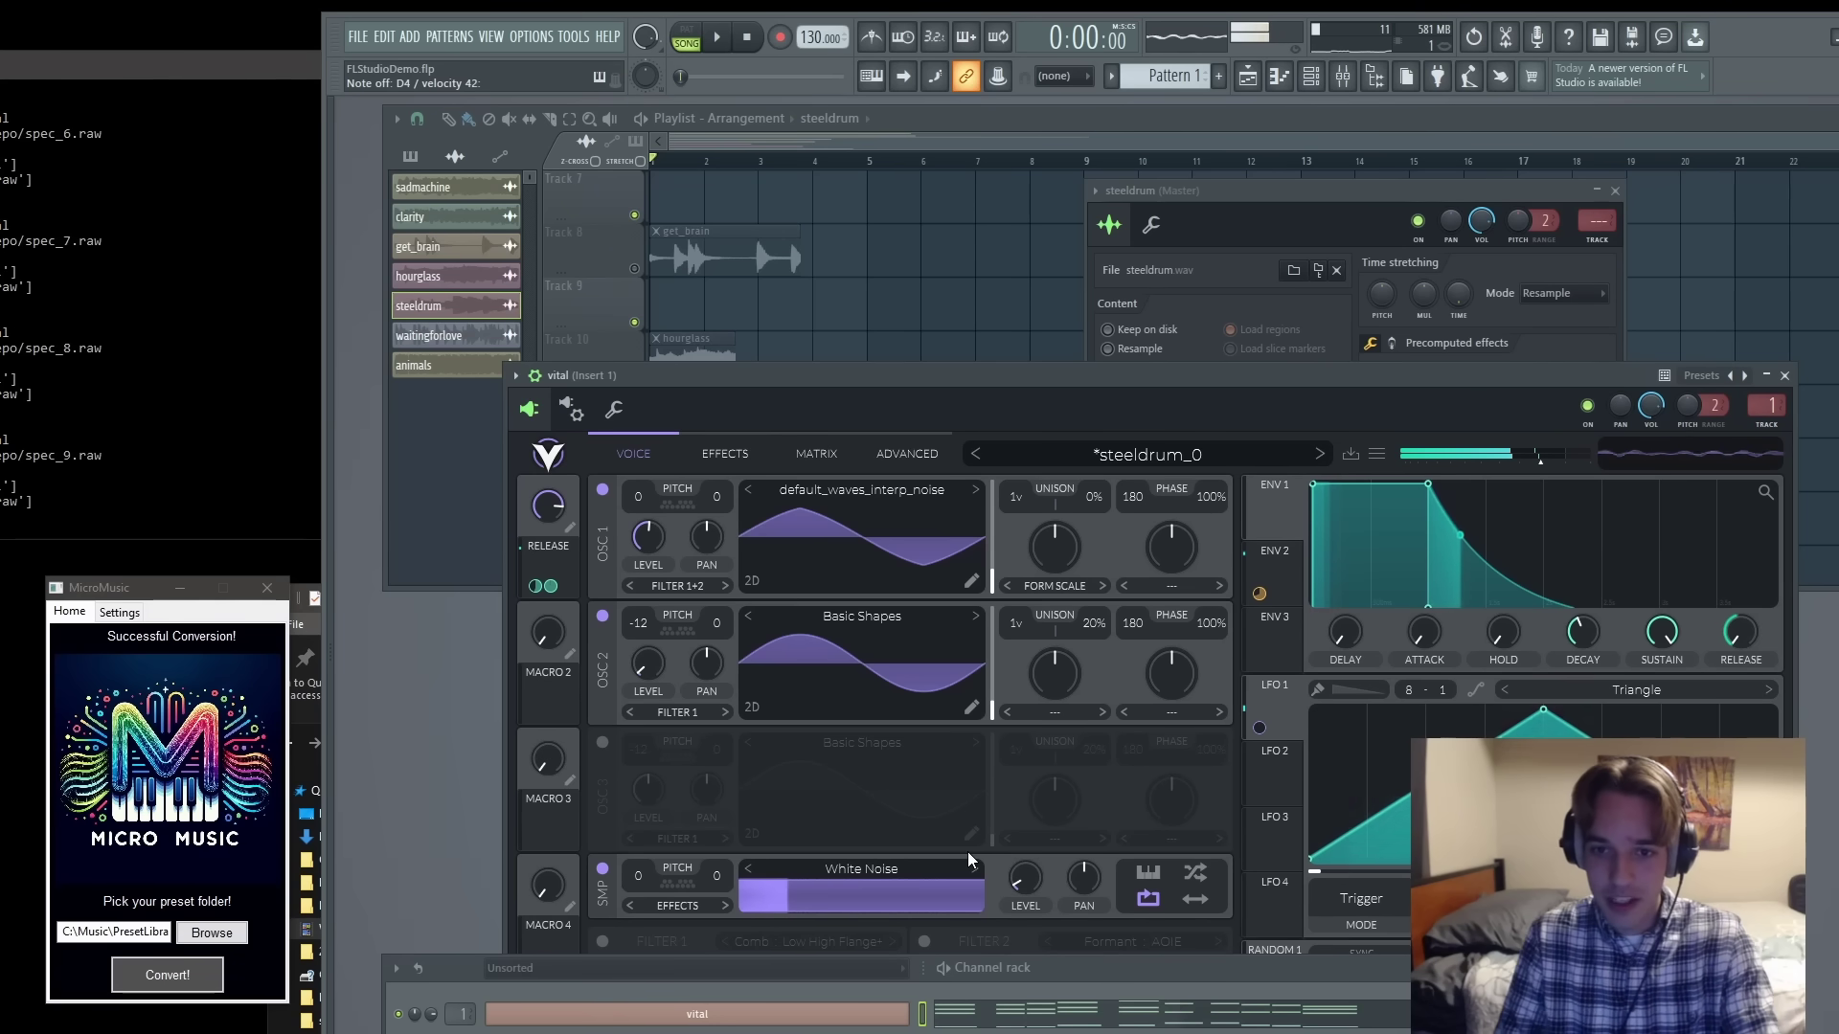
# - Advance to steeldrum_1, check its effects, then close Vital and return to the playlist
pyautogui.click(1318, 454)
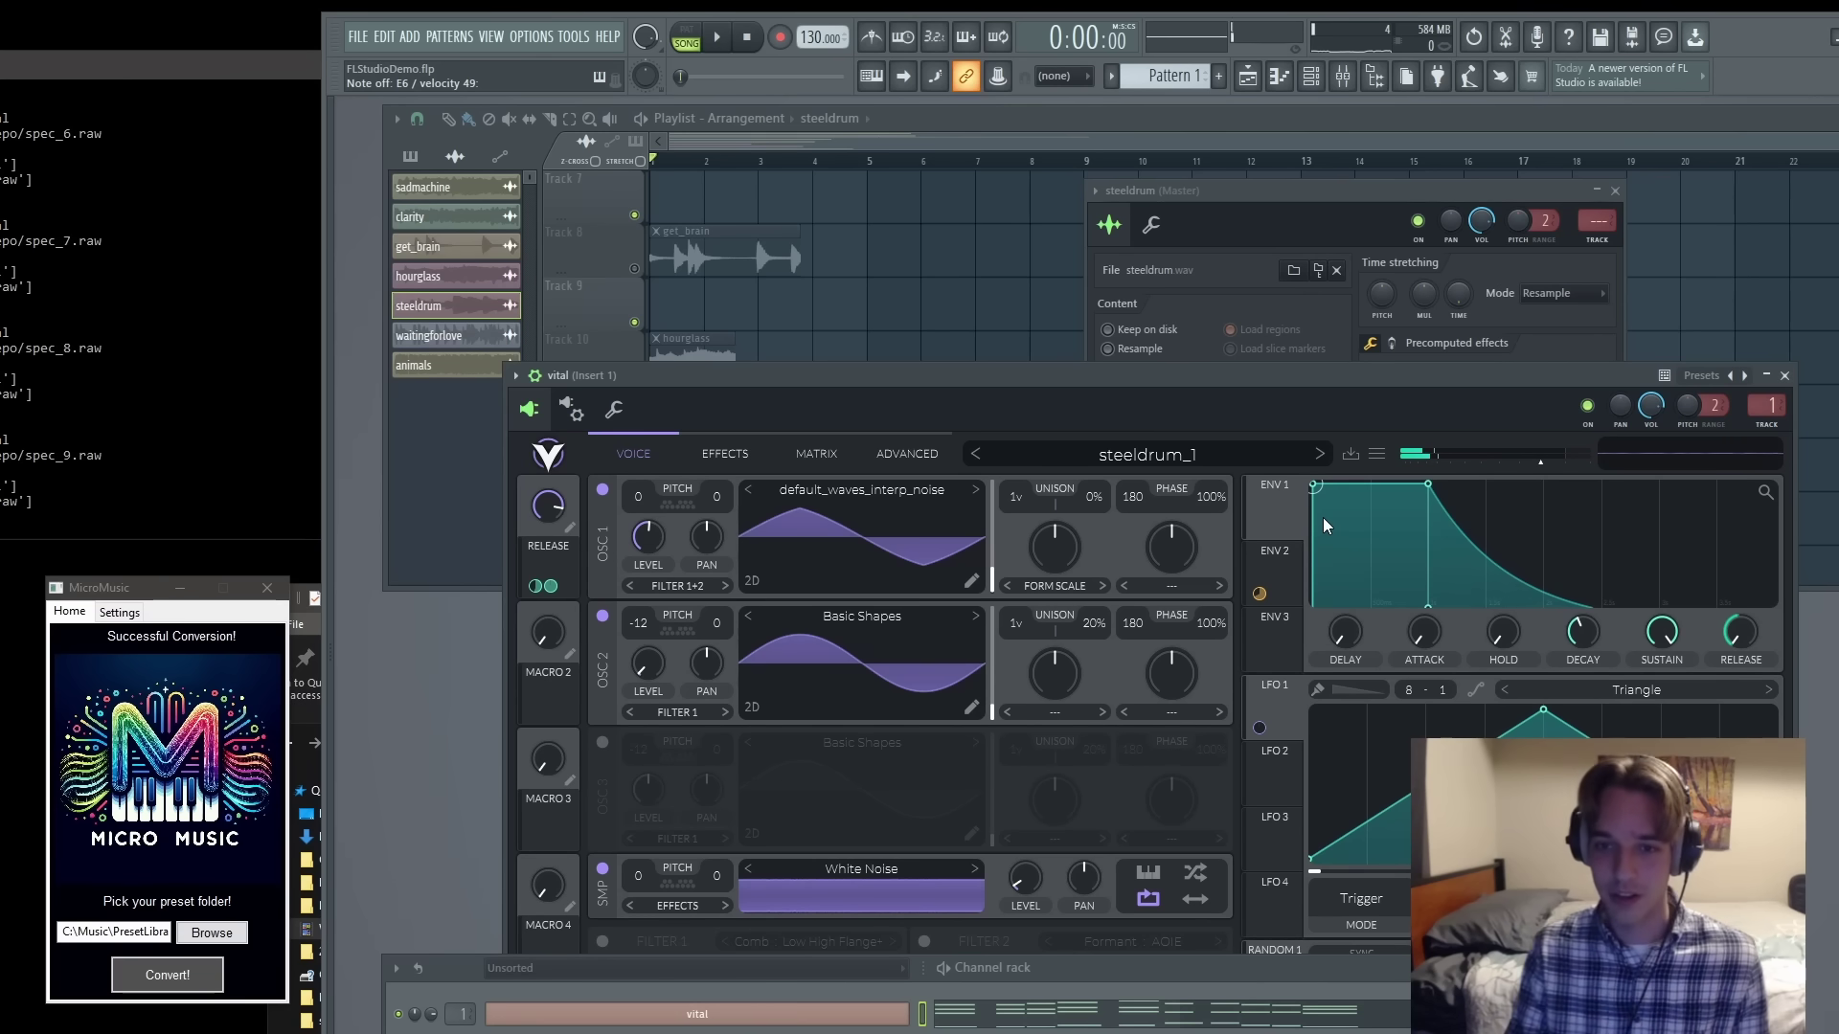
pyautogui.click(714, 452)
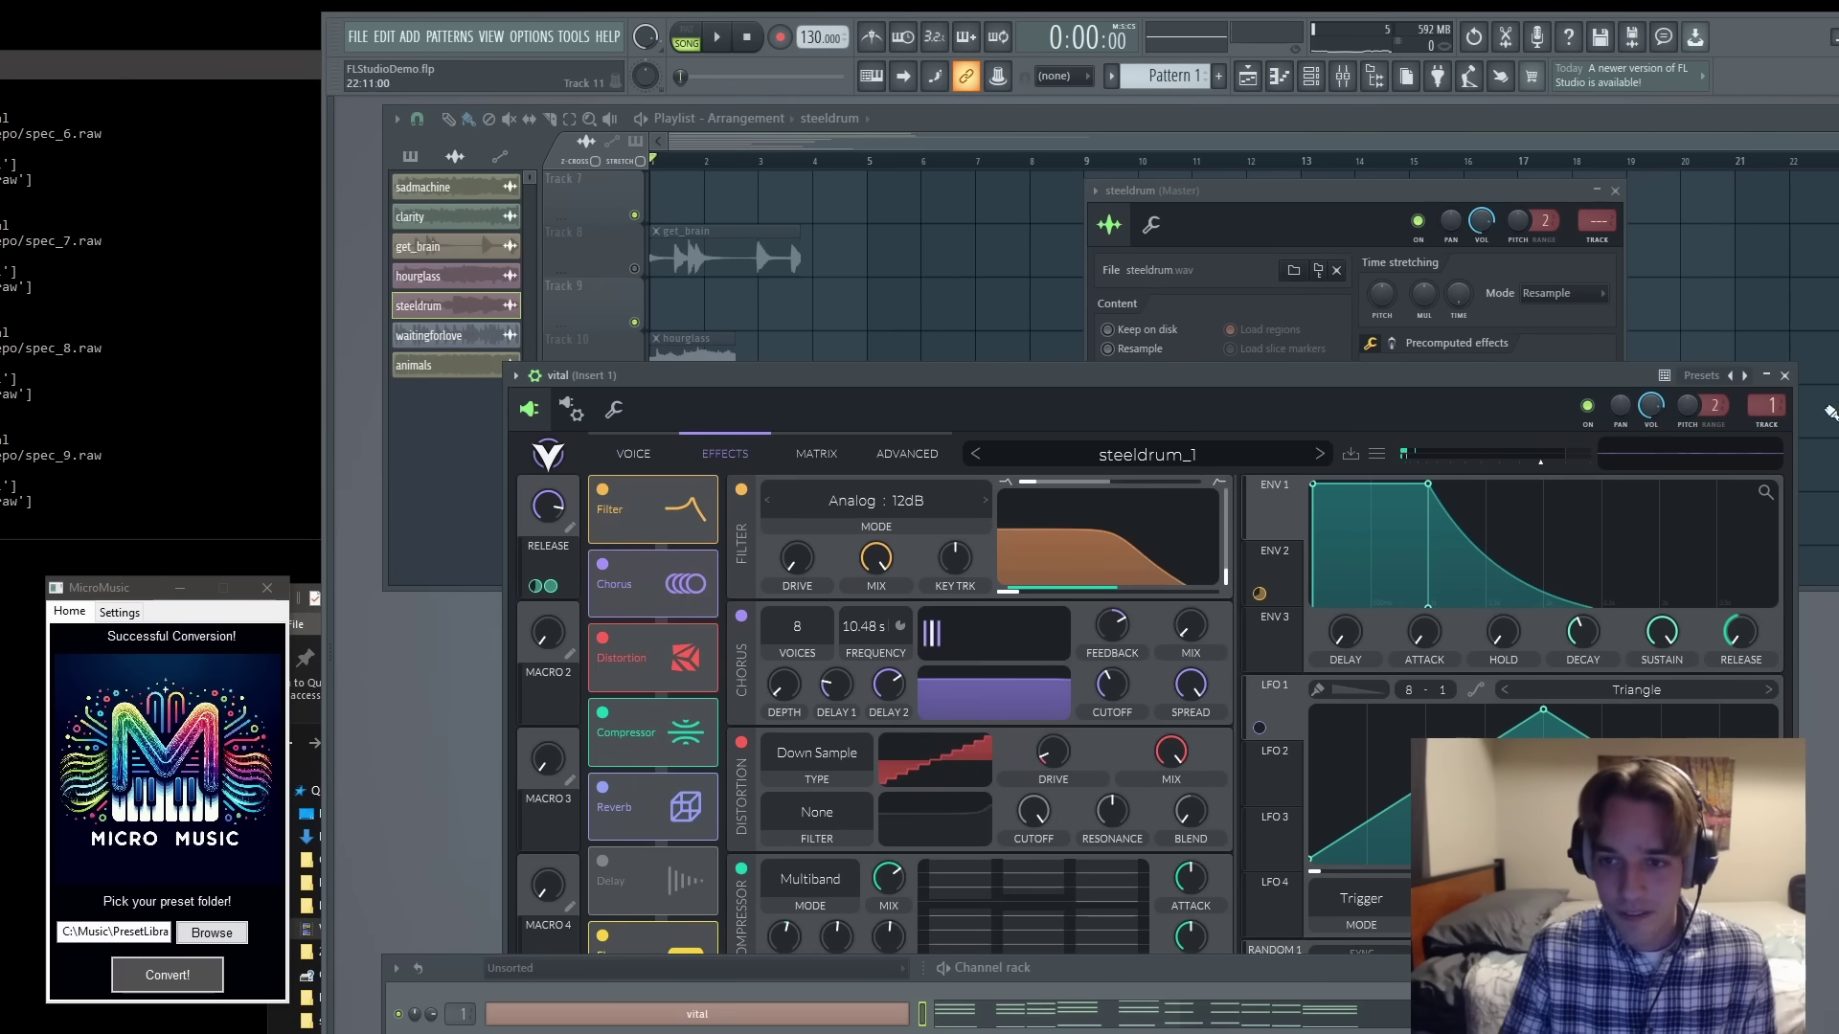
pyautogui.click(1784, 376)
pyautogui.click(639, 471)
pyautogui.scroll(4, 641, 488)
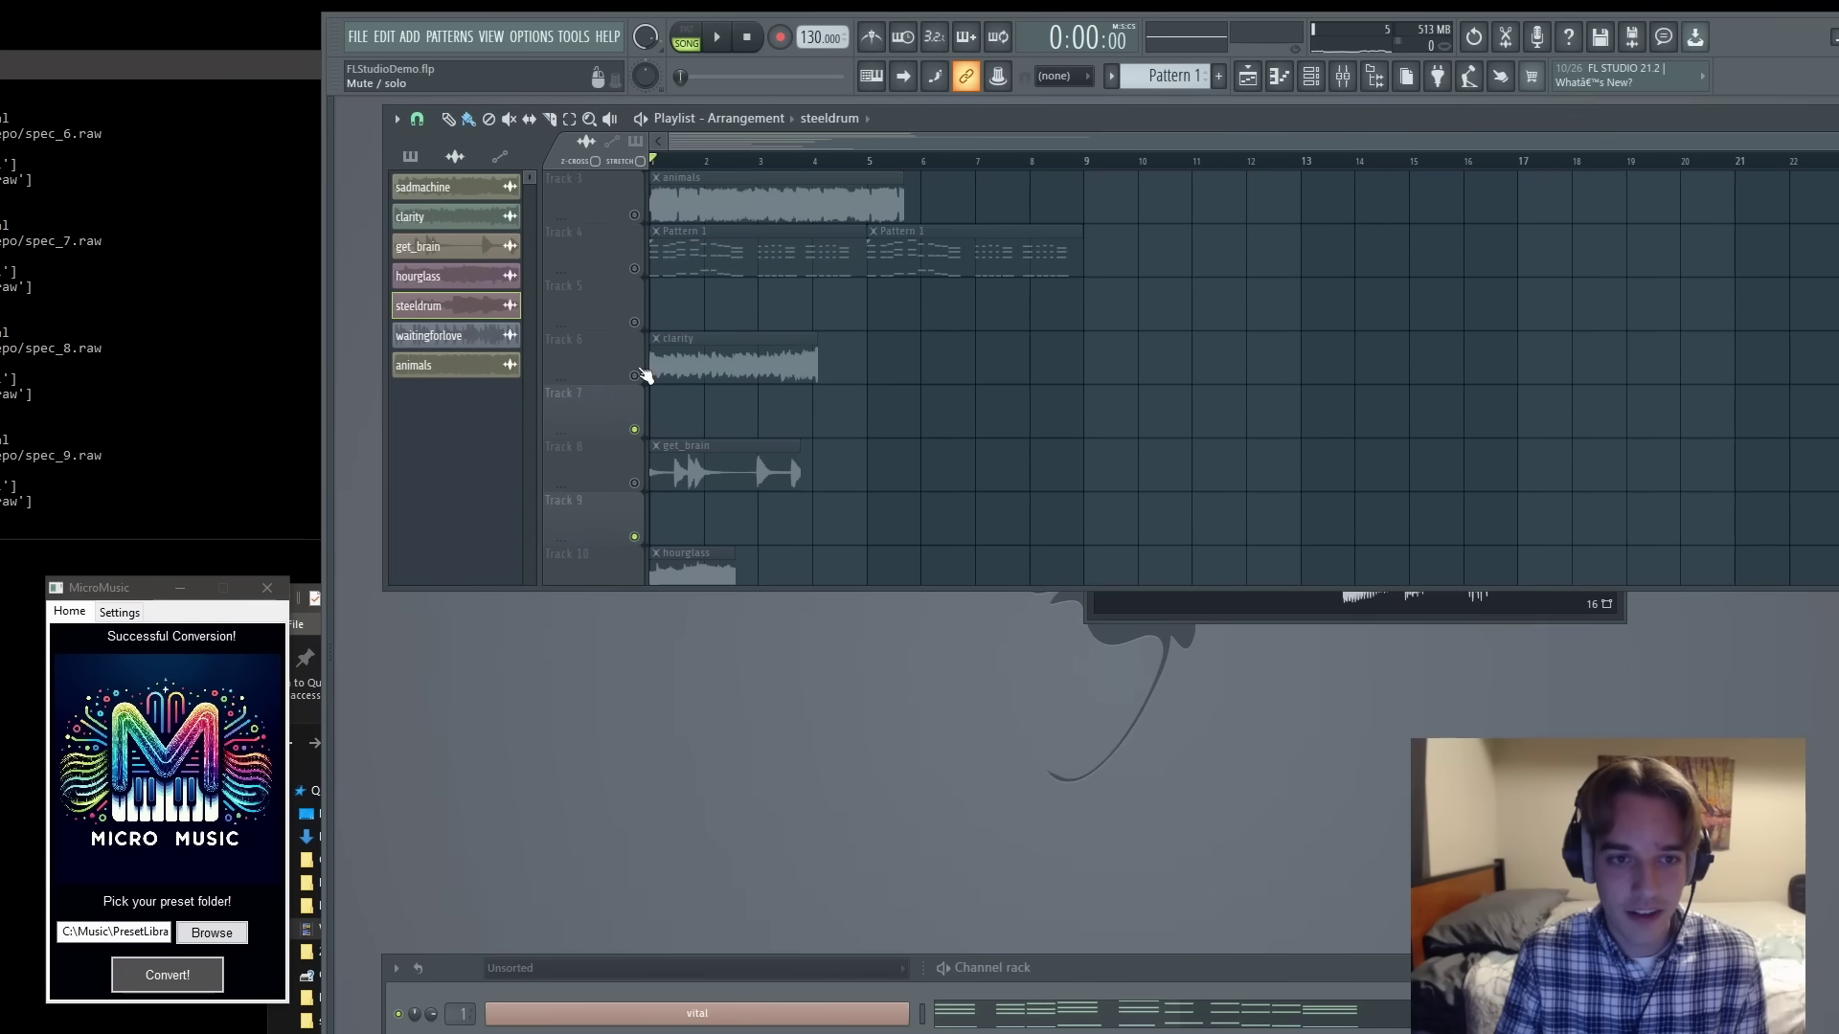
# - Unmute the waitingforlove track (Track 14), preview the song, and open its channel settings
pyautogui.scroll(-6, 661, 402)
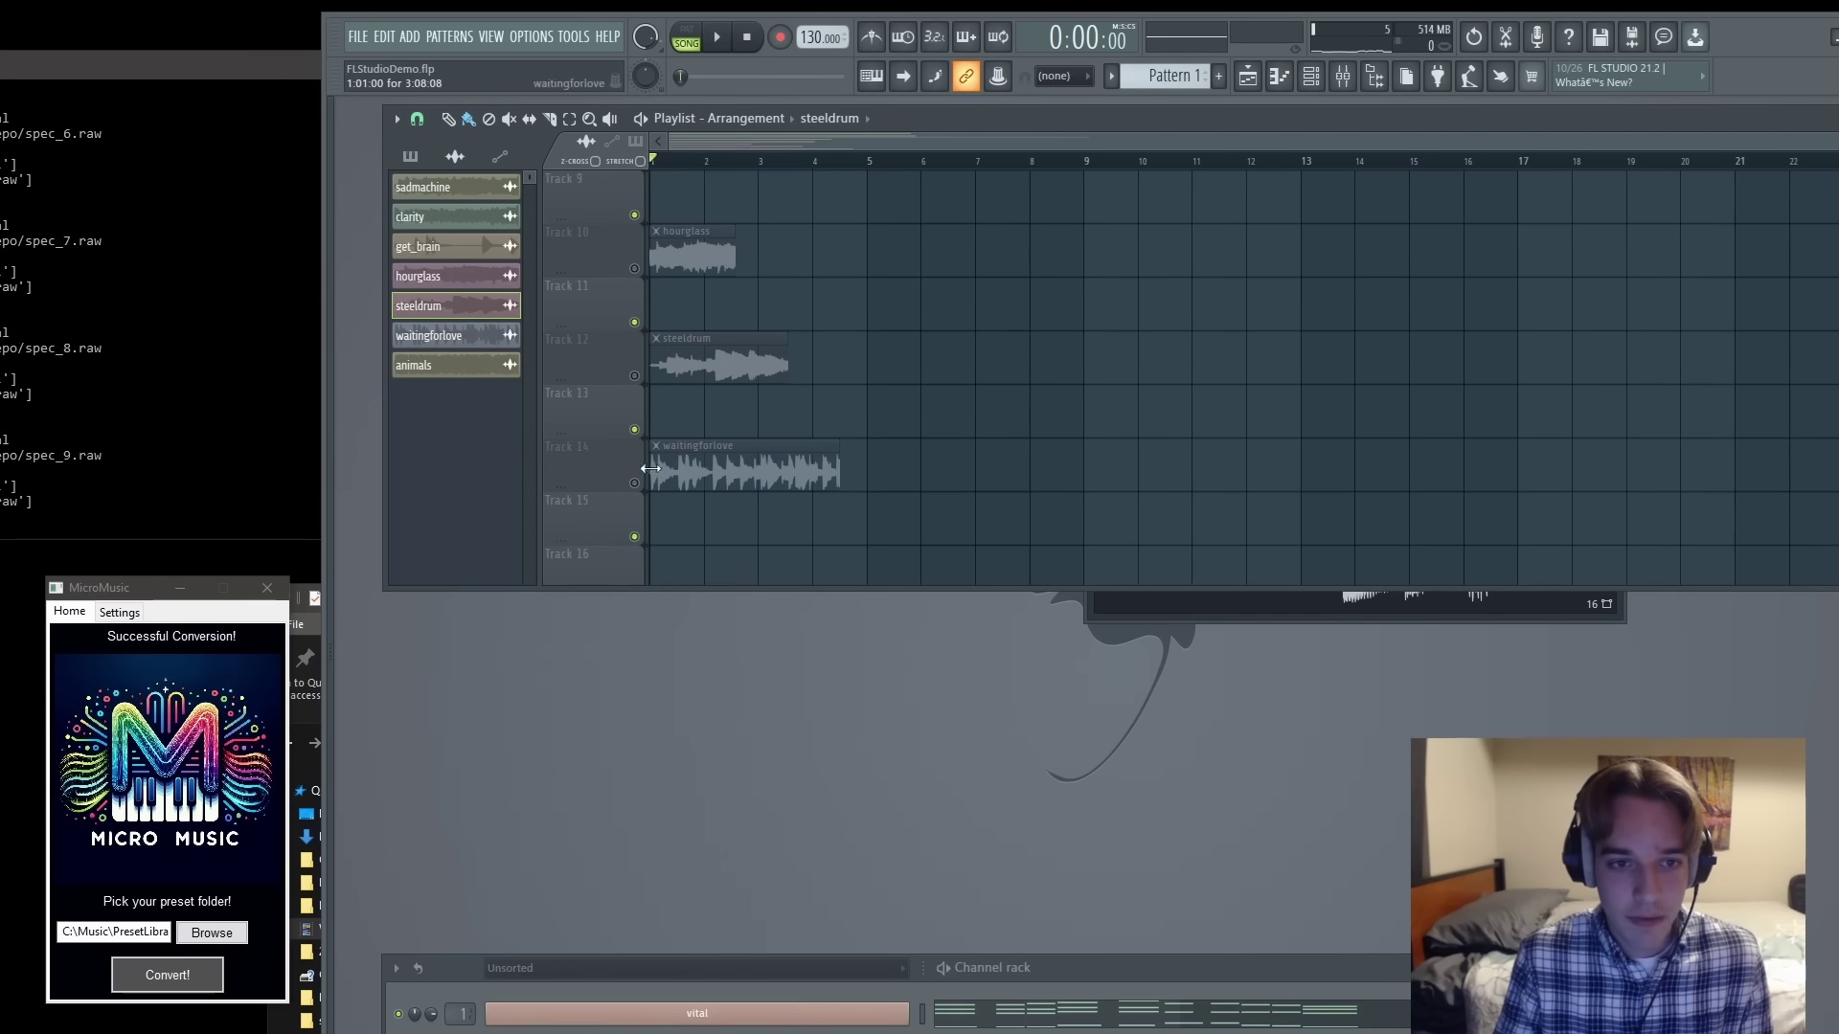
pyautogui.click(635, 482)
pyautogui.press('space')
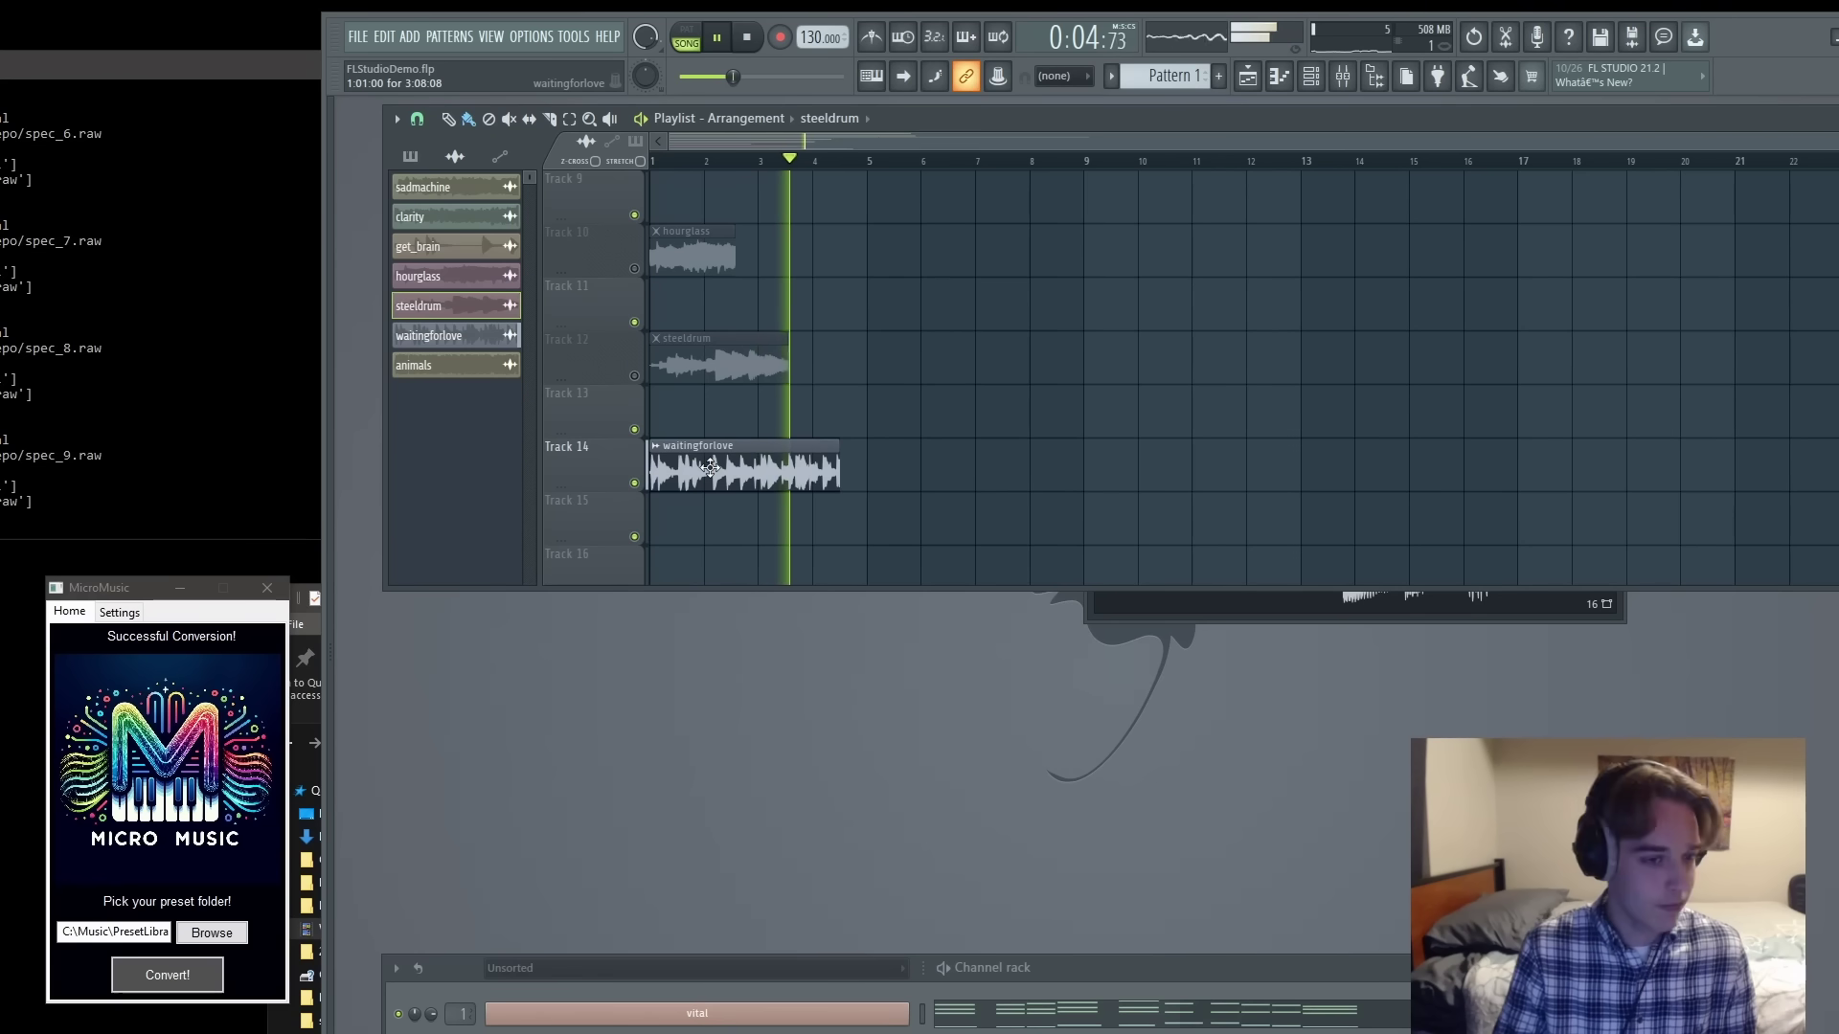
pyautogui.press('space')
pyautogui.doubleClick(707, 461)
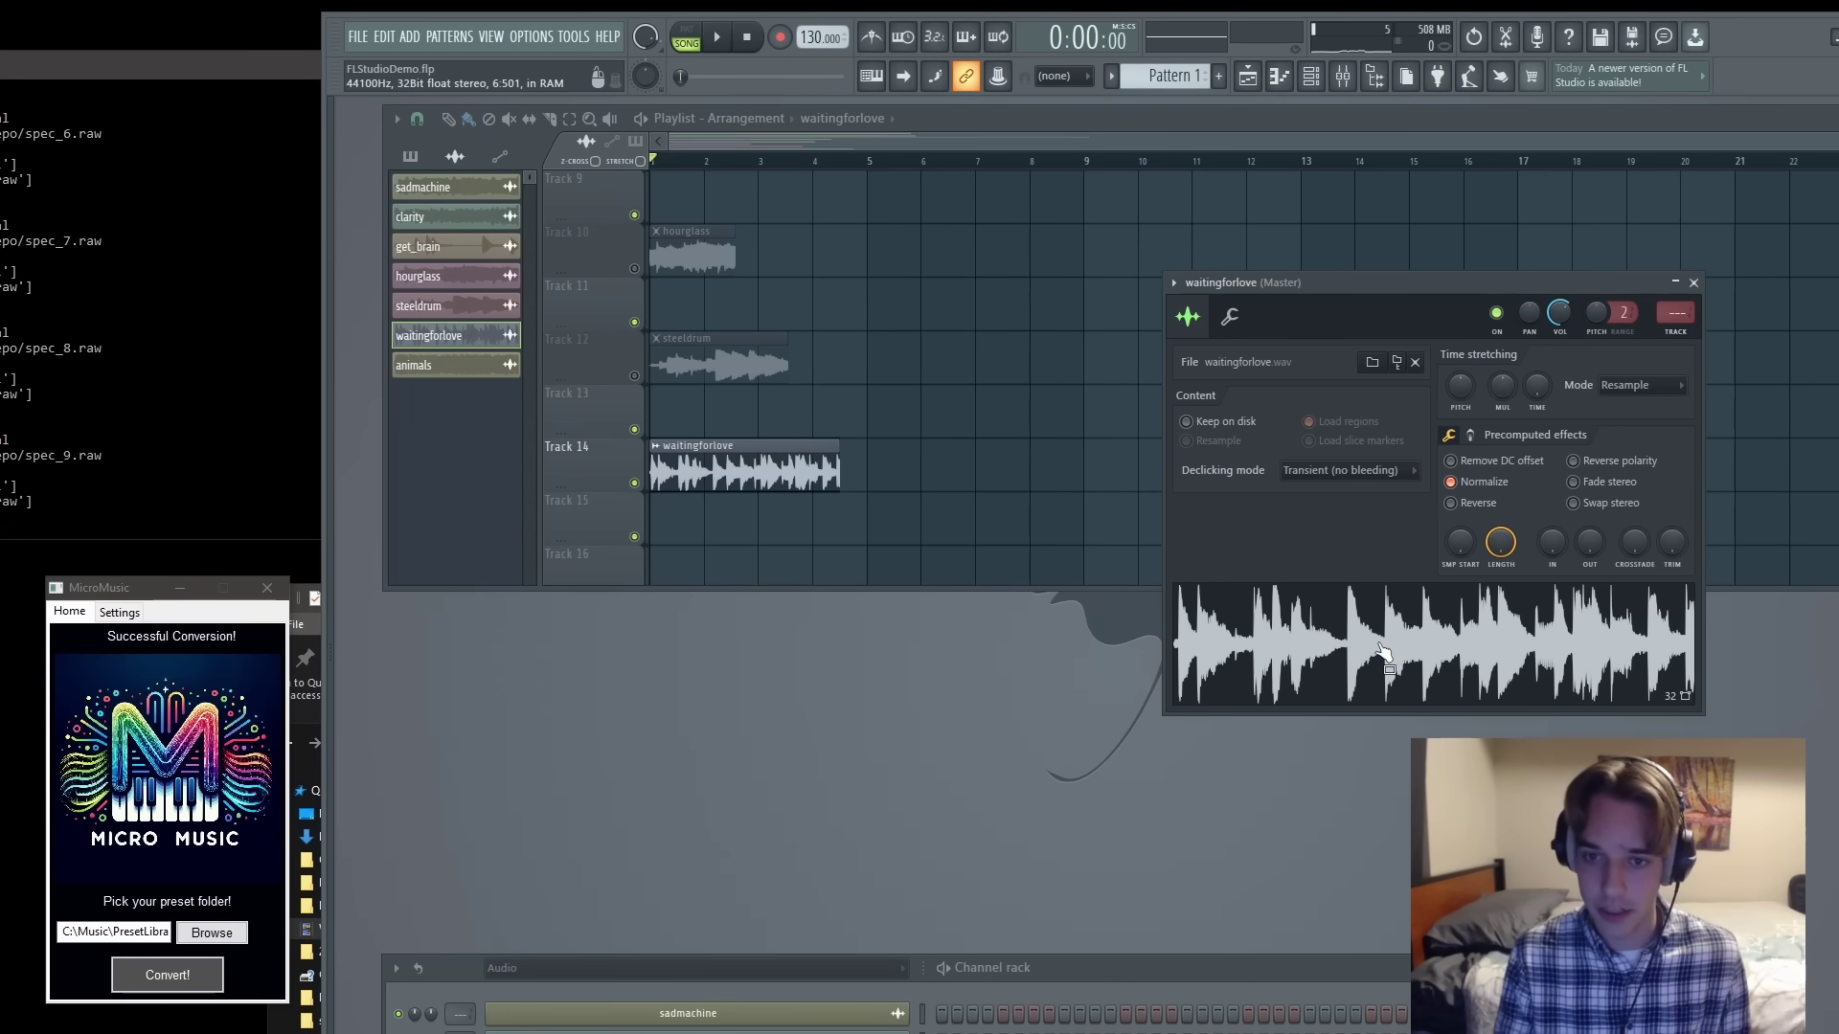
# - Convert the waitingforlove sample in MicroMusic, then filter the Channel rack to Unsorted
pyautogui.moveTo(1434, 646); pyautogui.dragTo(96, 836)
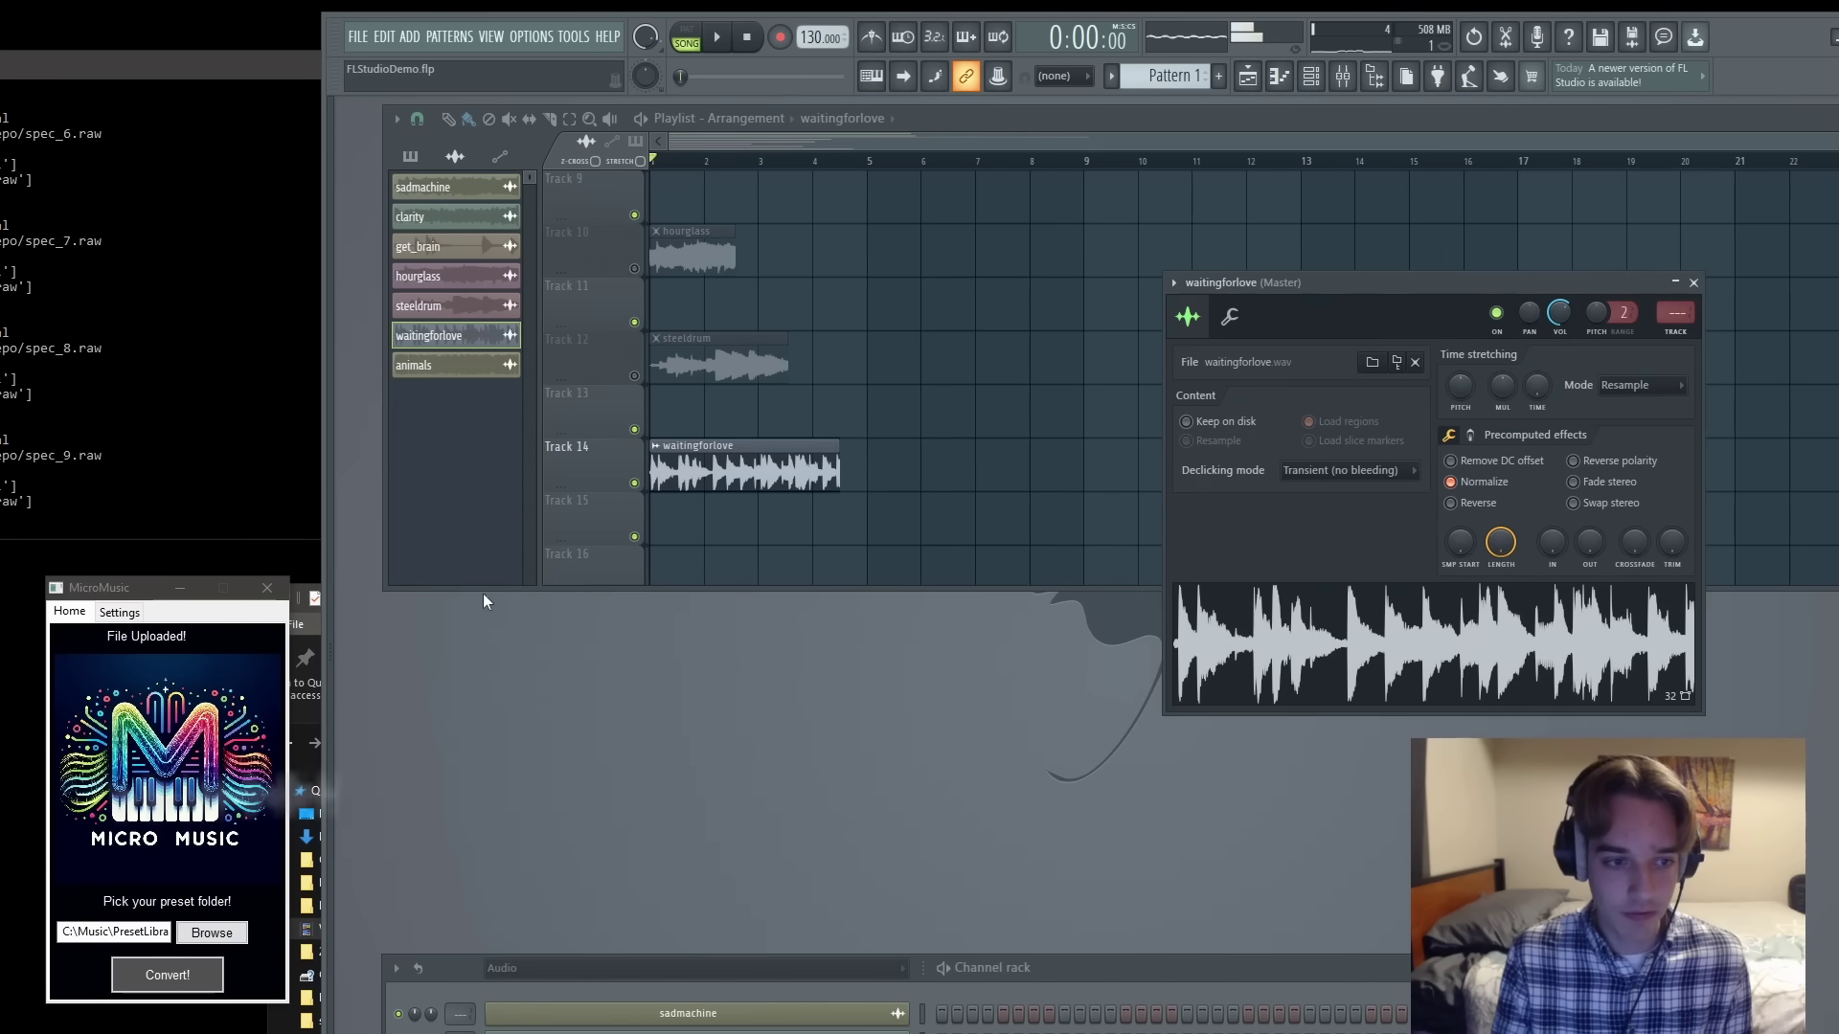
pyautogui.click(140, 963)
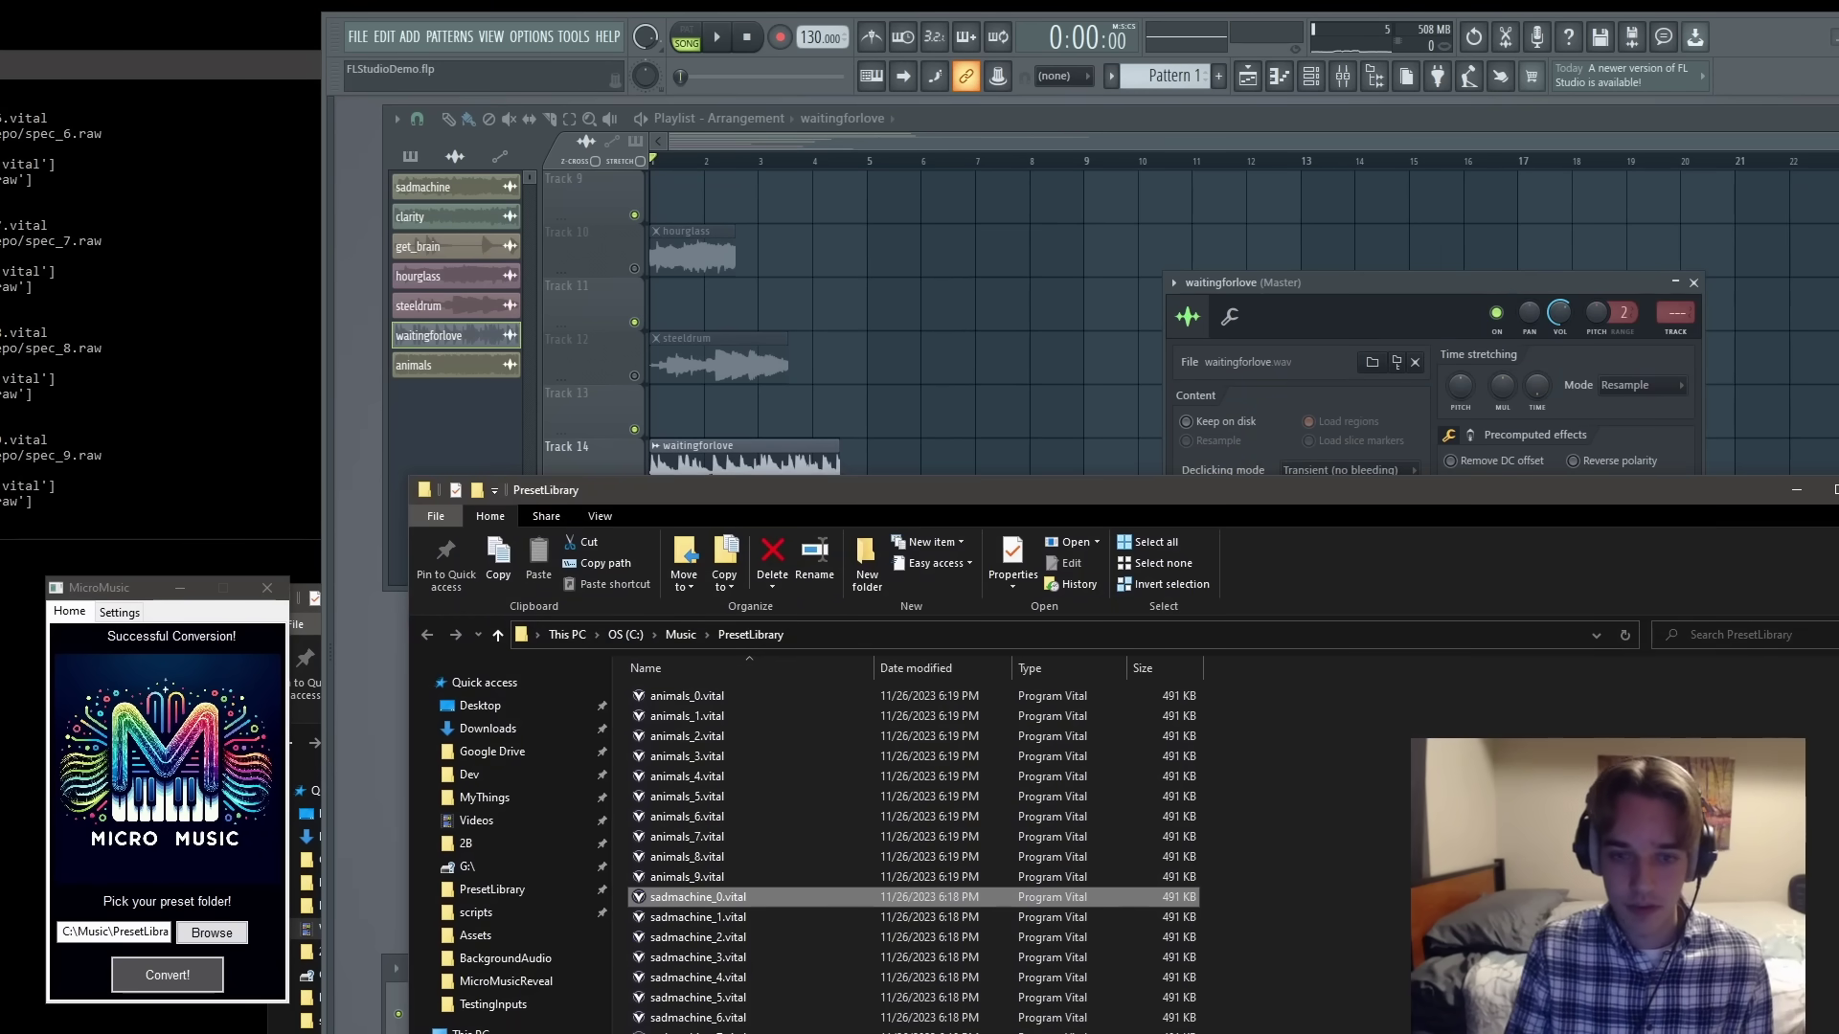
pyautogui.click(1797, 490)
pyautogui.click(747, 968)
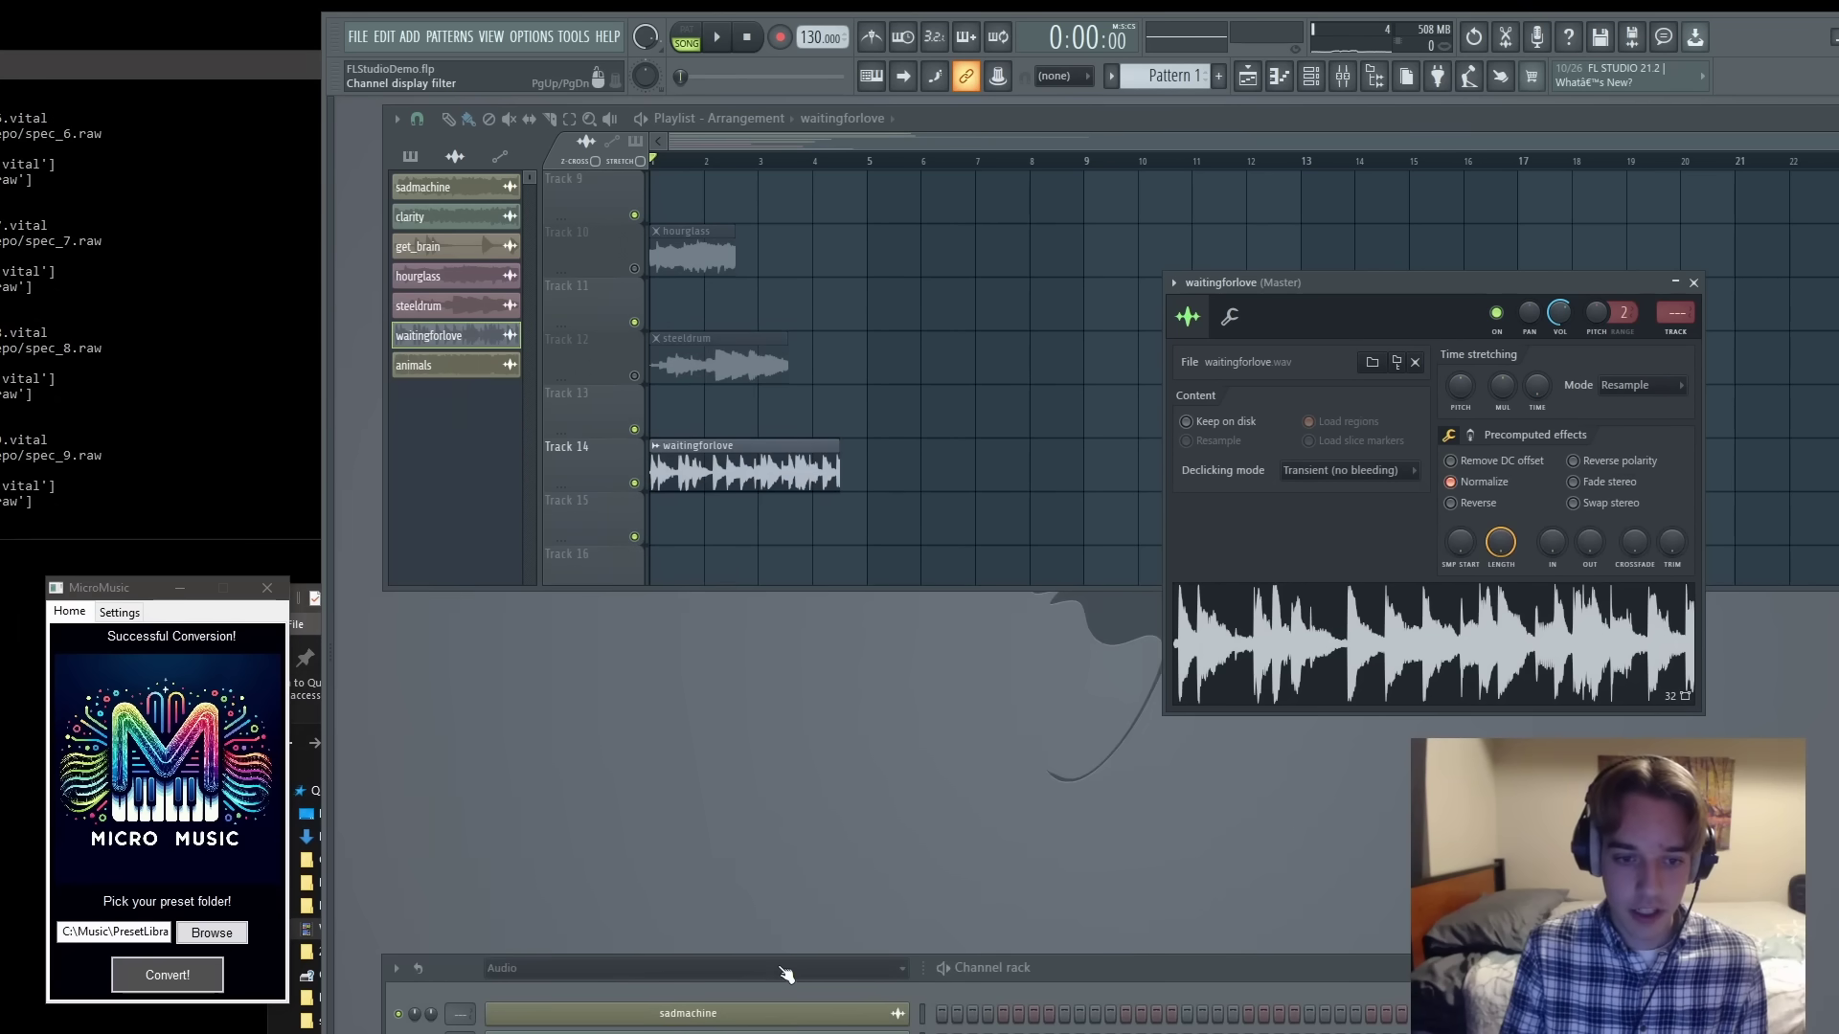
pyautogui.click(511, 1030)
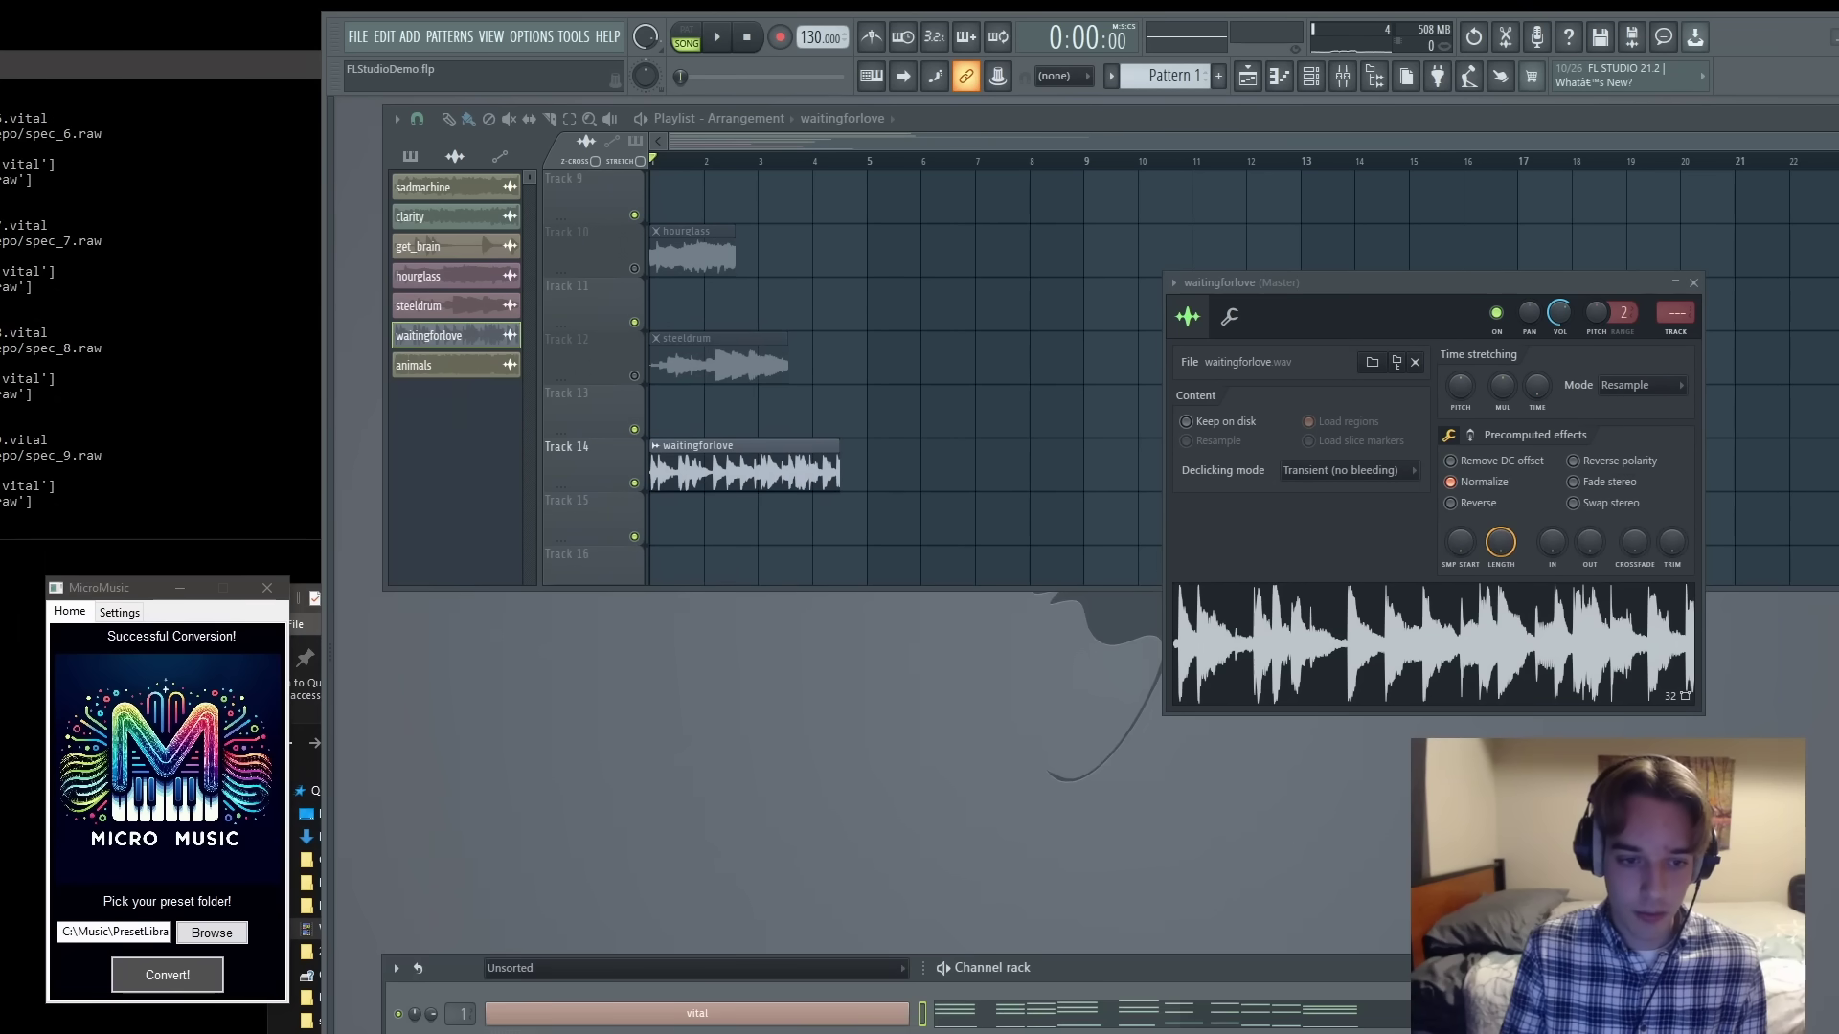
# - Load waitingforlove_0.vital into the vital channel via Open External Preset
pyautogui.click(680, 1017)
pyautogui.click(1379, 456)
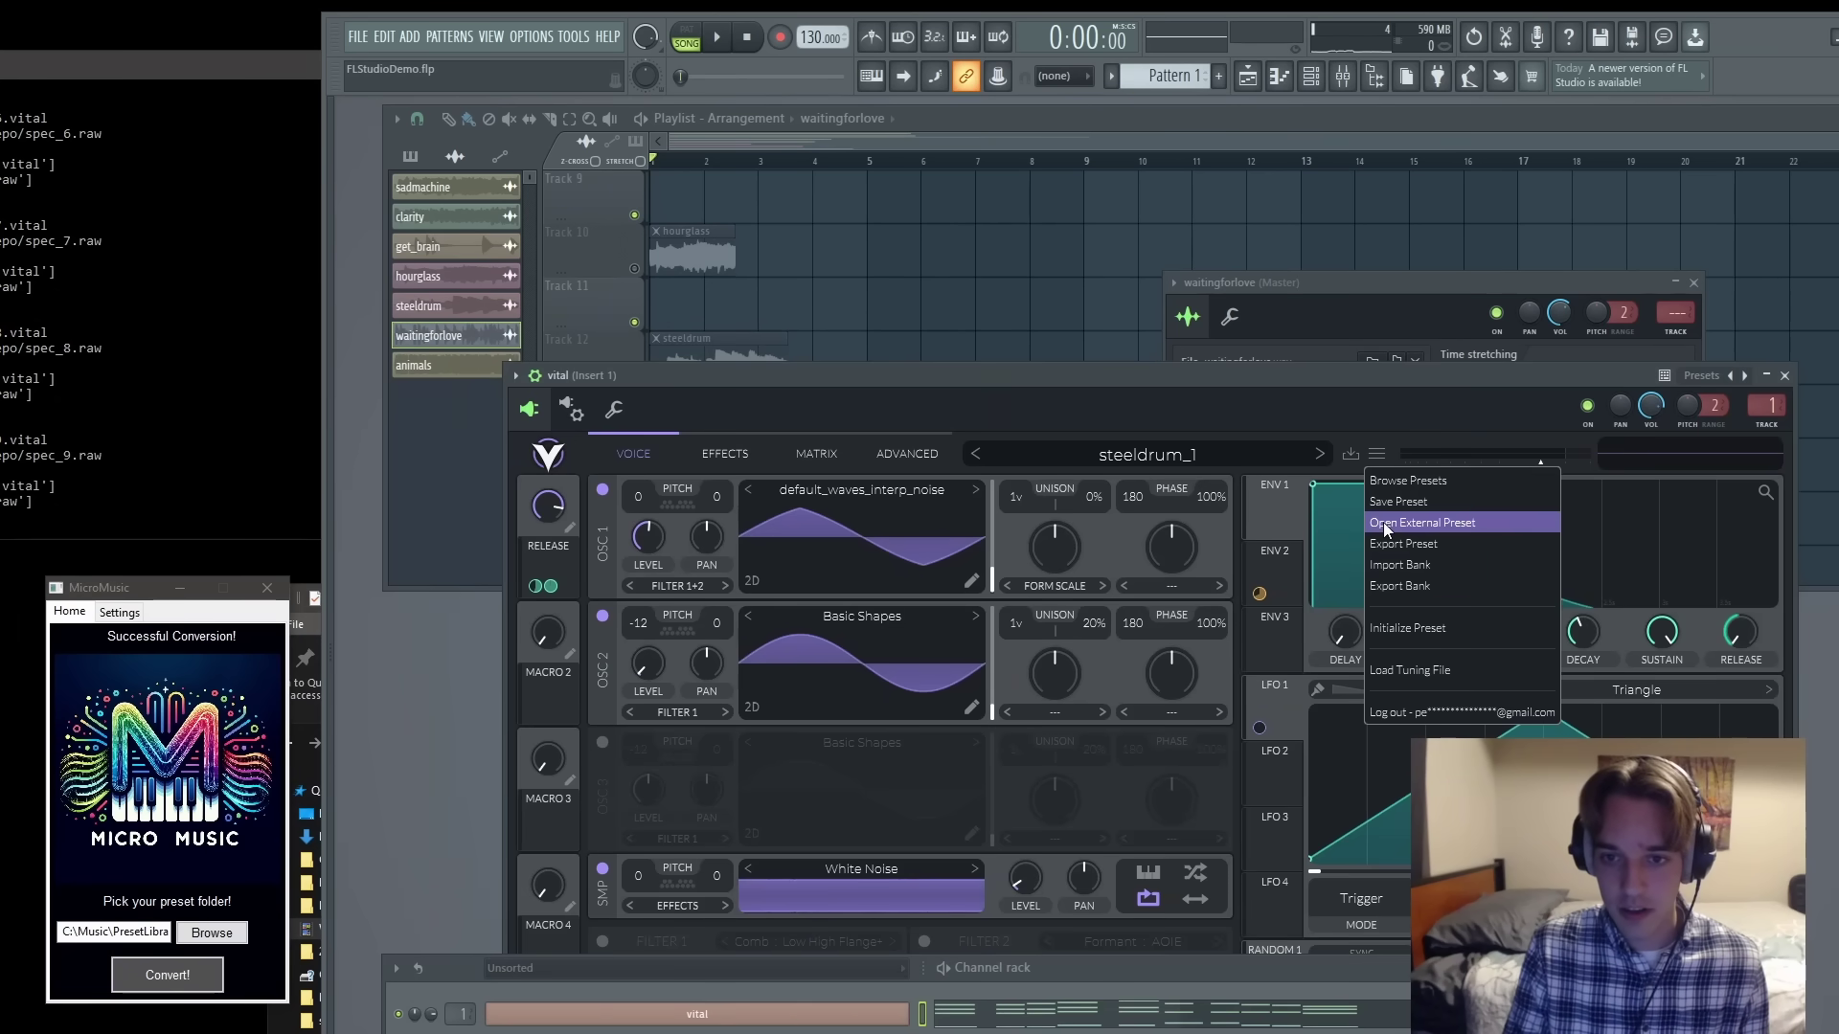
pyautogui.click(1422, 521)
pyautogui.scroll(-4, 795, 814)
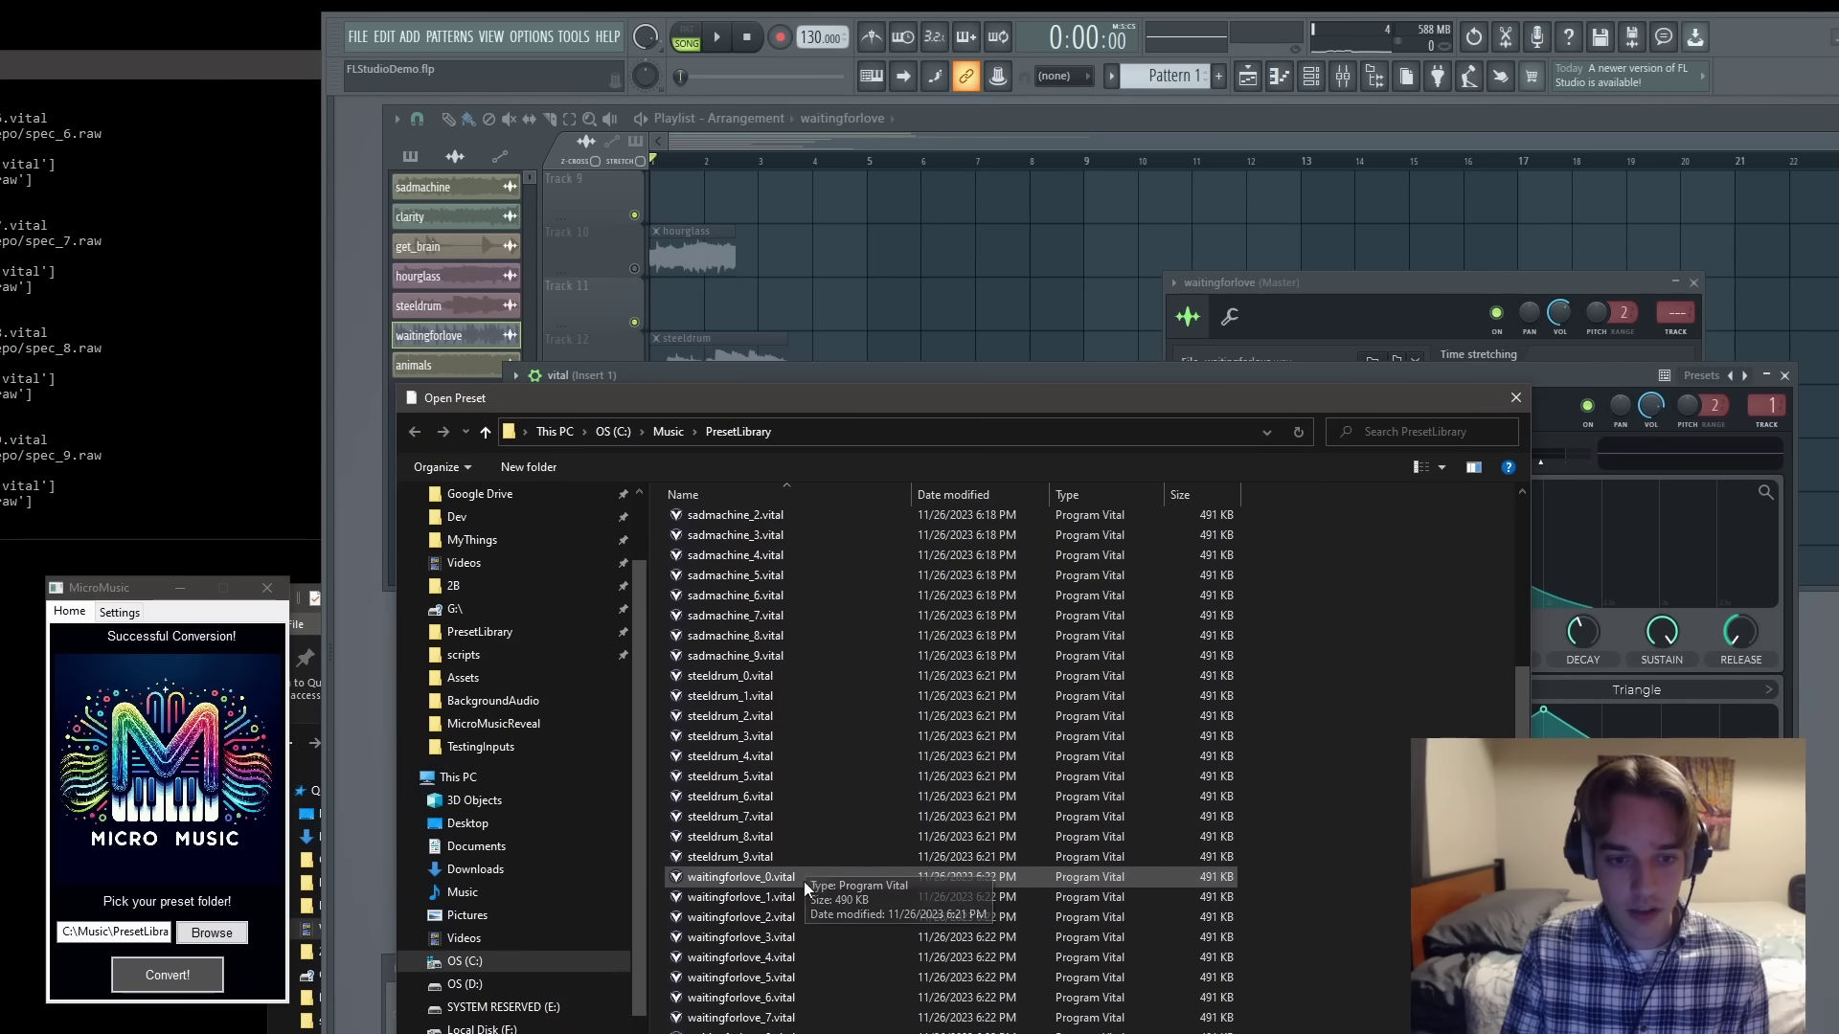
pyautogui.doubleClick(770, 882)
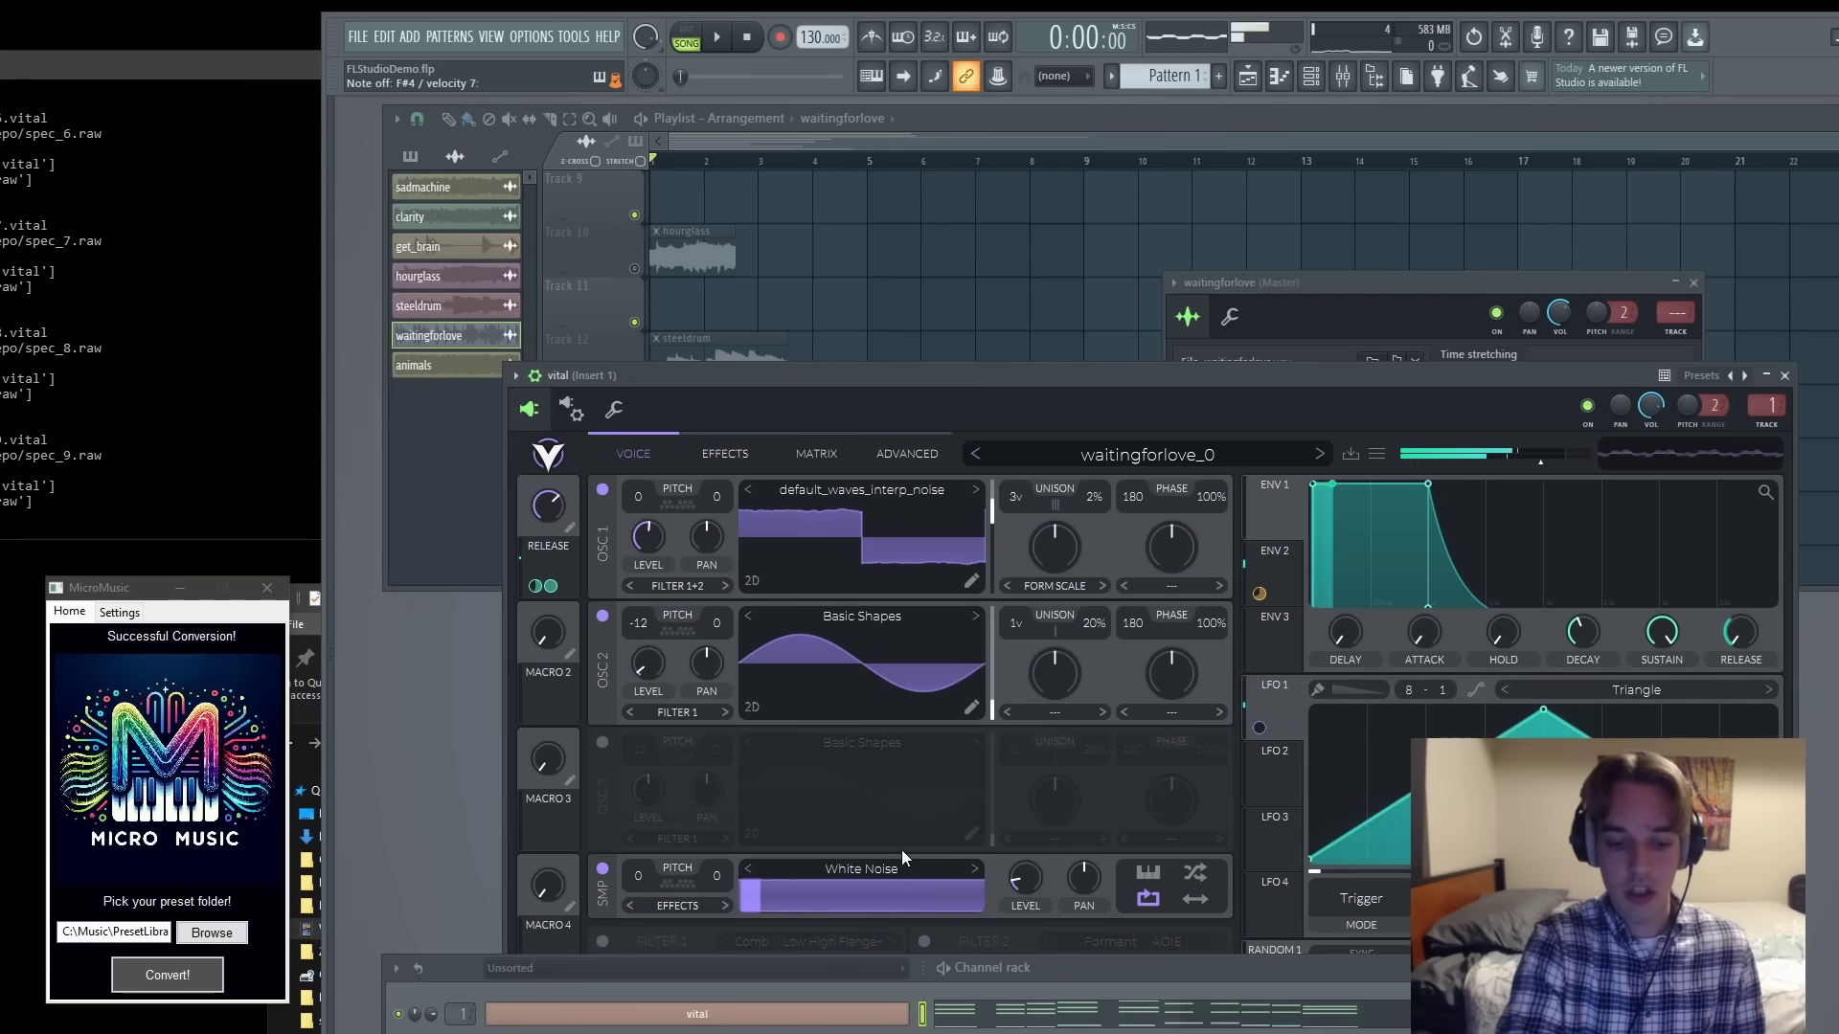
# - Audition waitingforlove_1 and waitingforlove_2, return to waitingforlove_0, and view its effects chain
pyautogui.click(1320, 452)
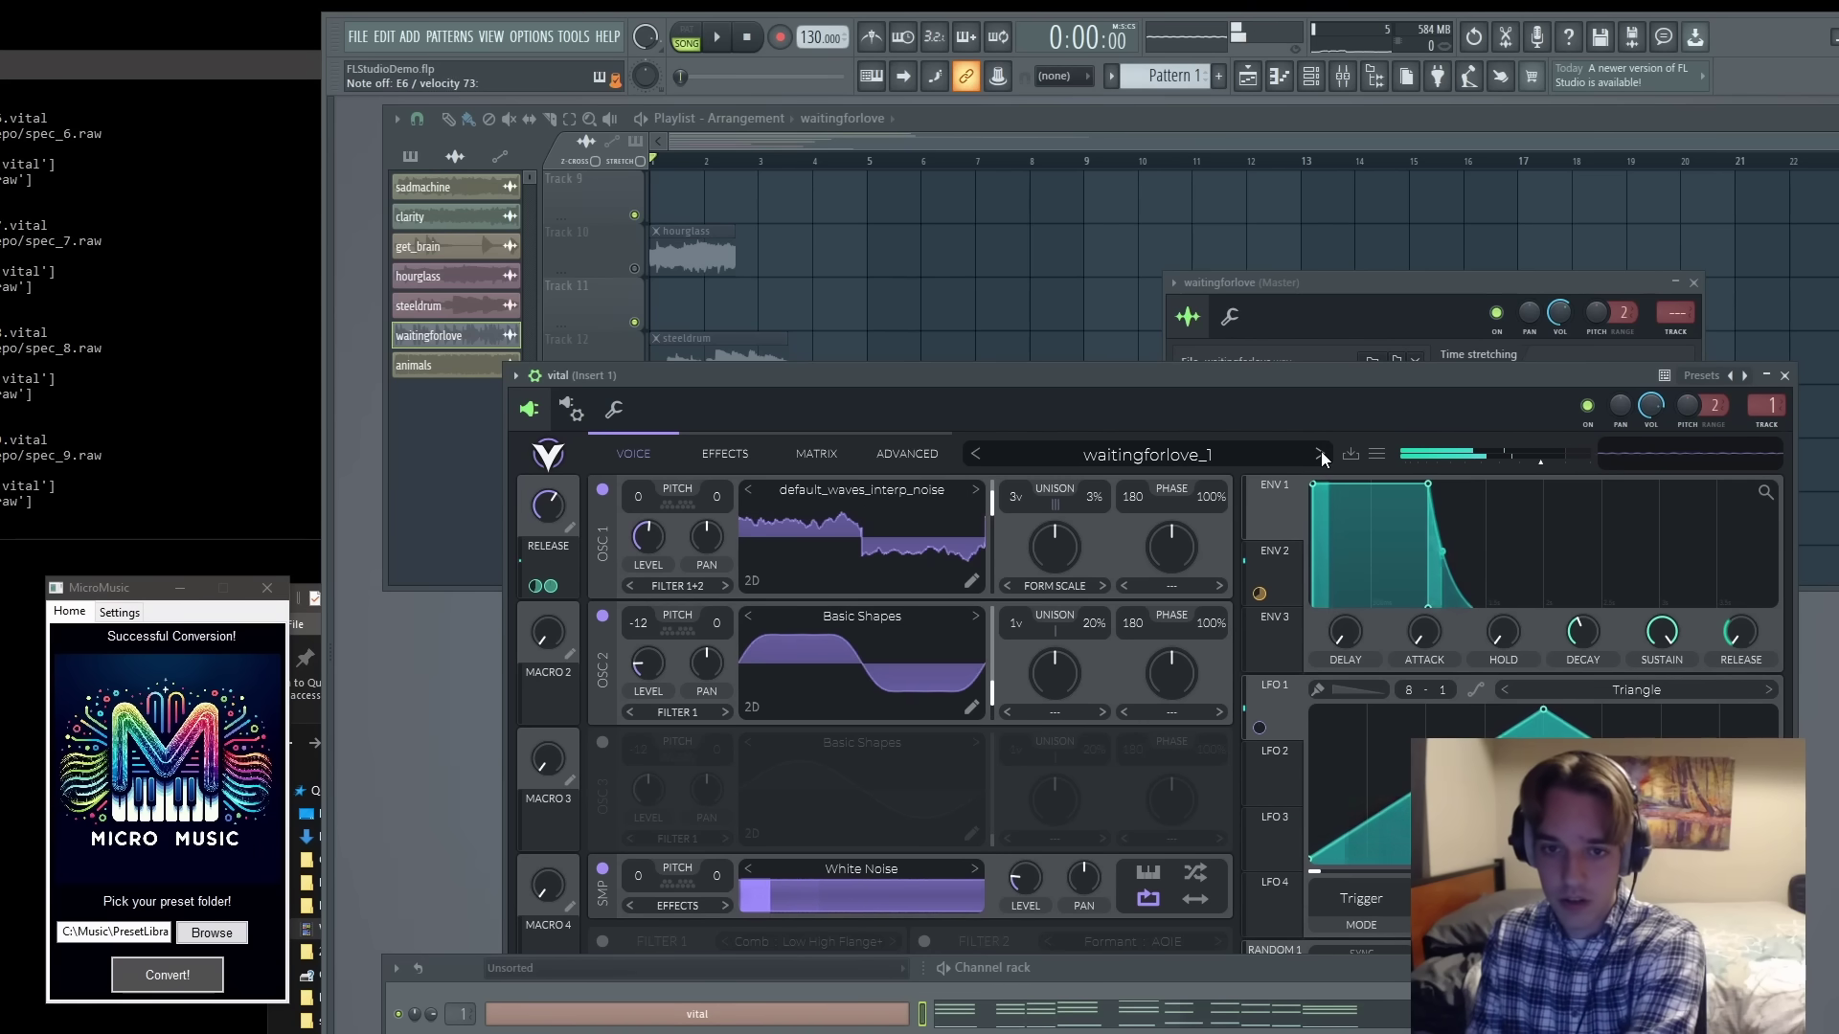
pyautogui.click(1319, 451)
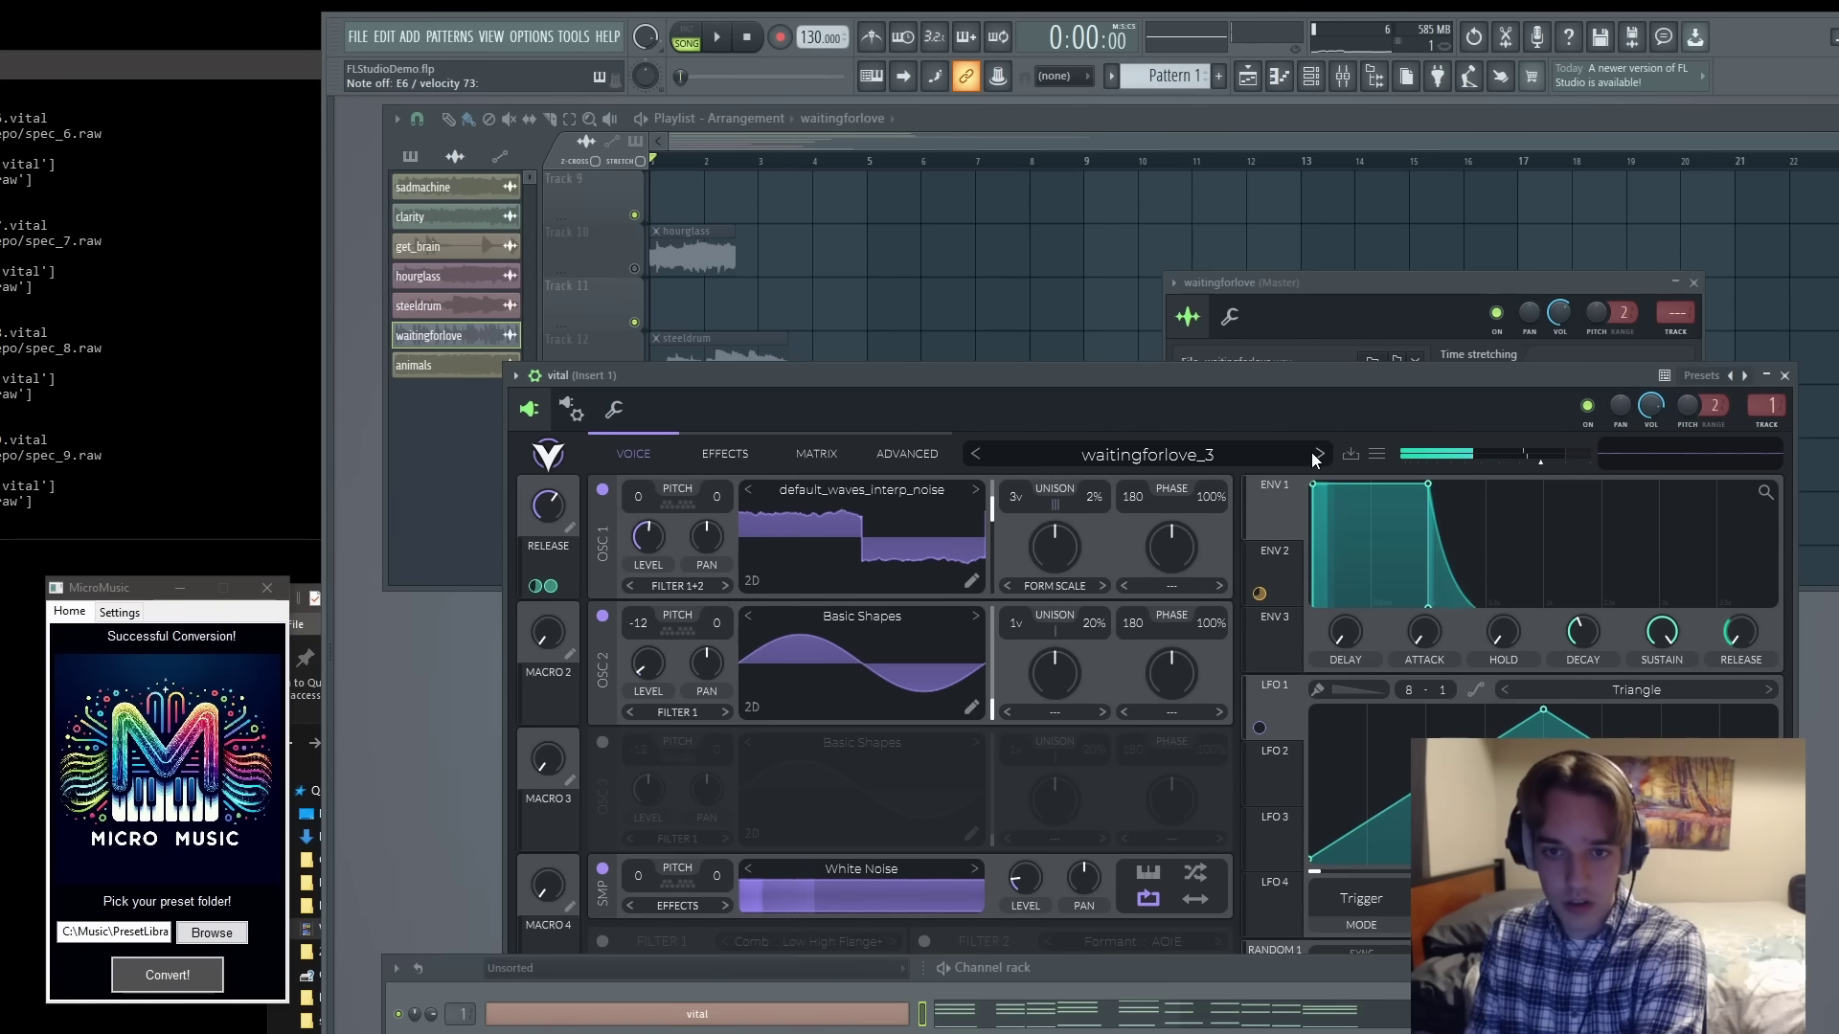
pyautogui.doubleClick(985, 450)
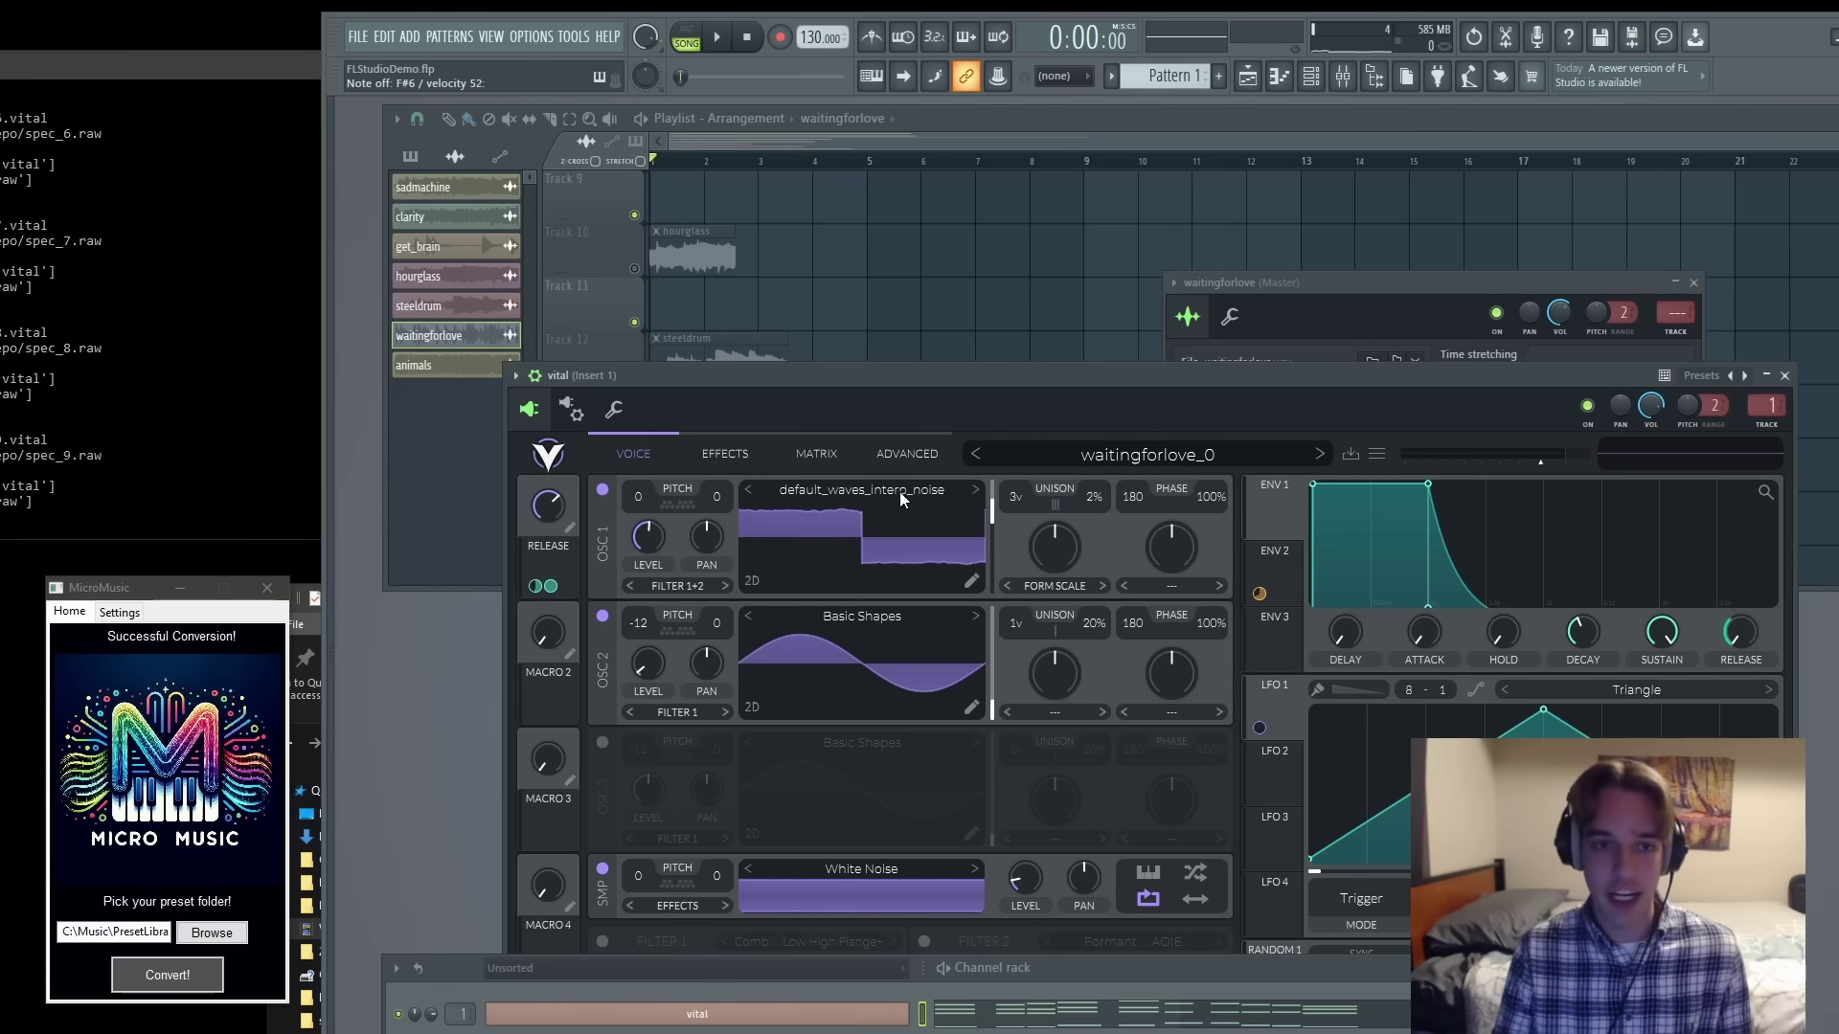
pyautogui.click(755, 465)
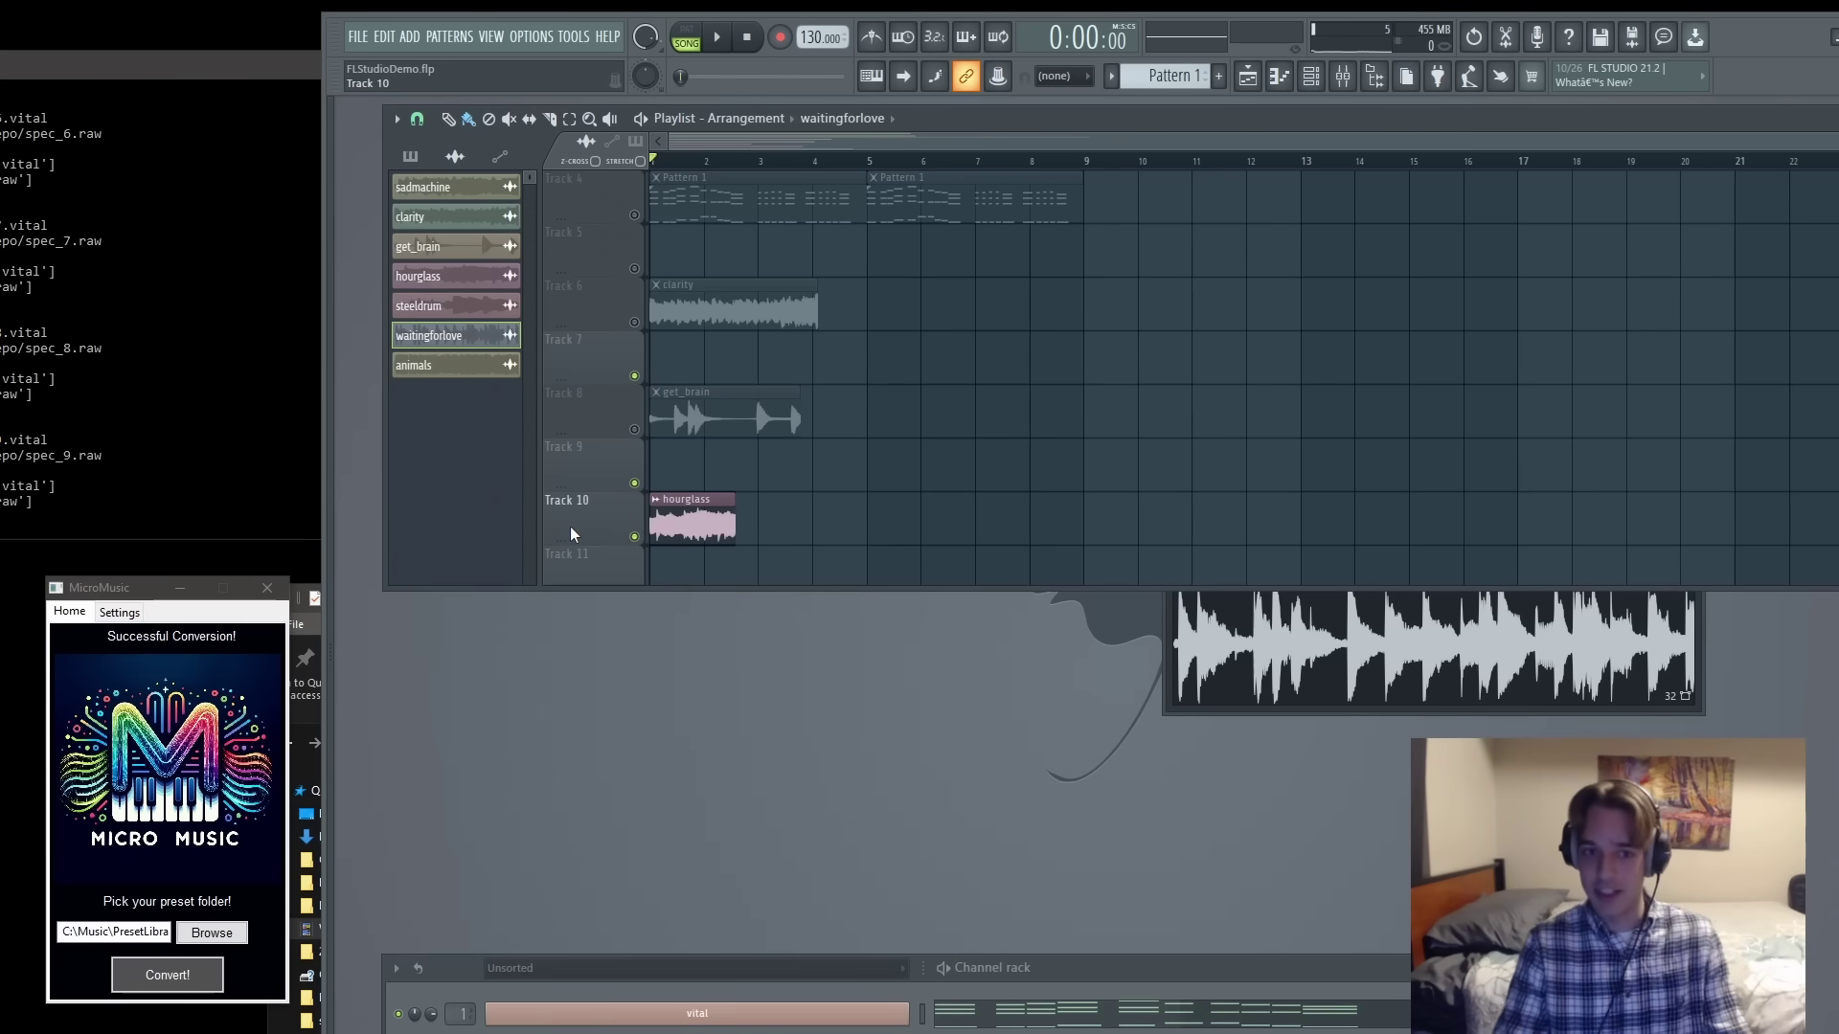
# - Play the arrangement briefly, then open the hourglass sample's channel settings
pyautogui.press('space')
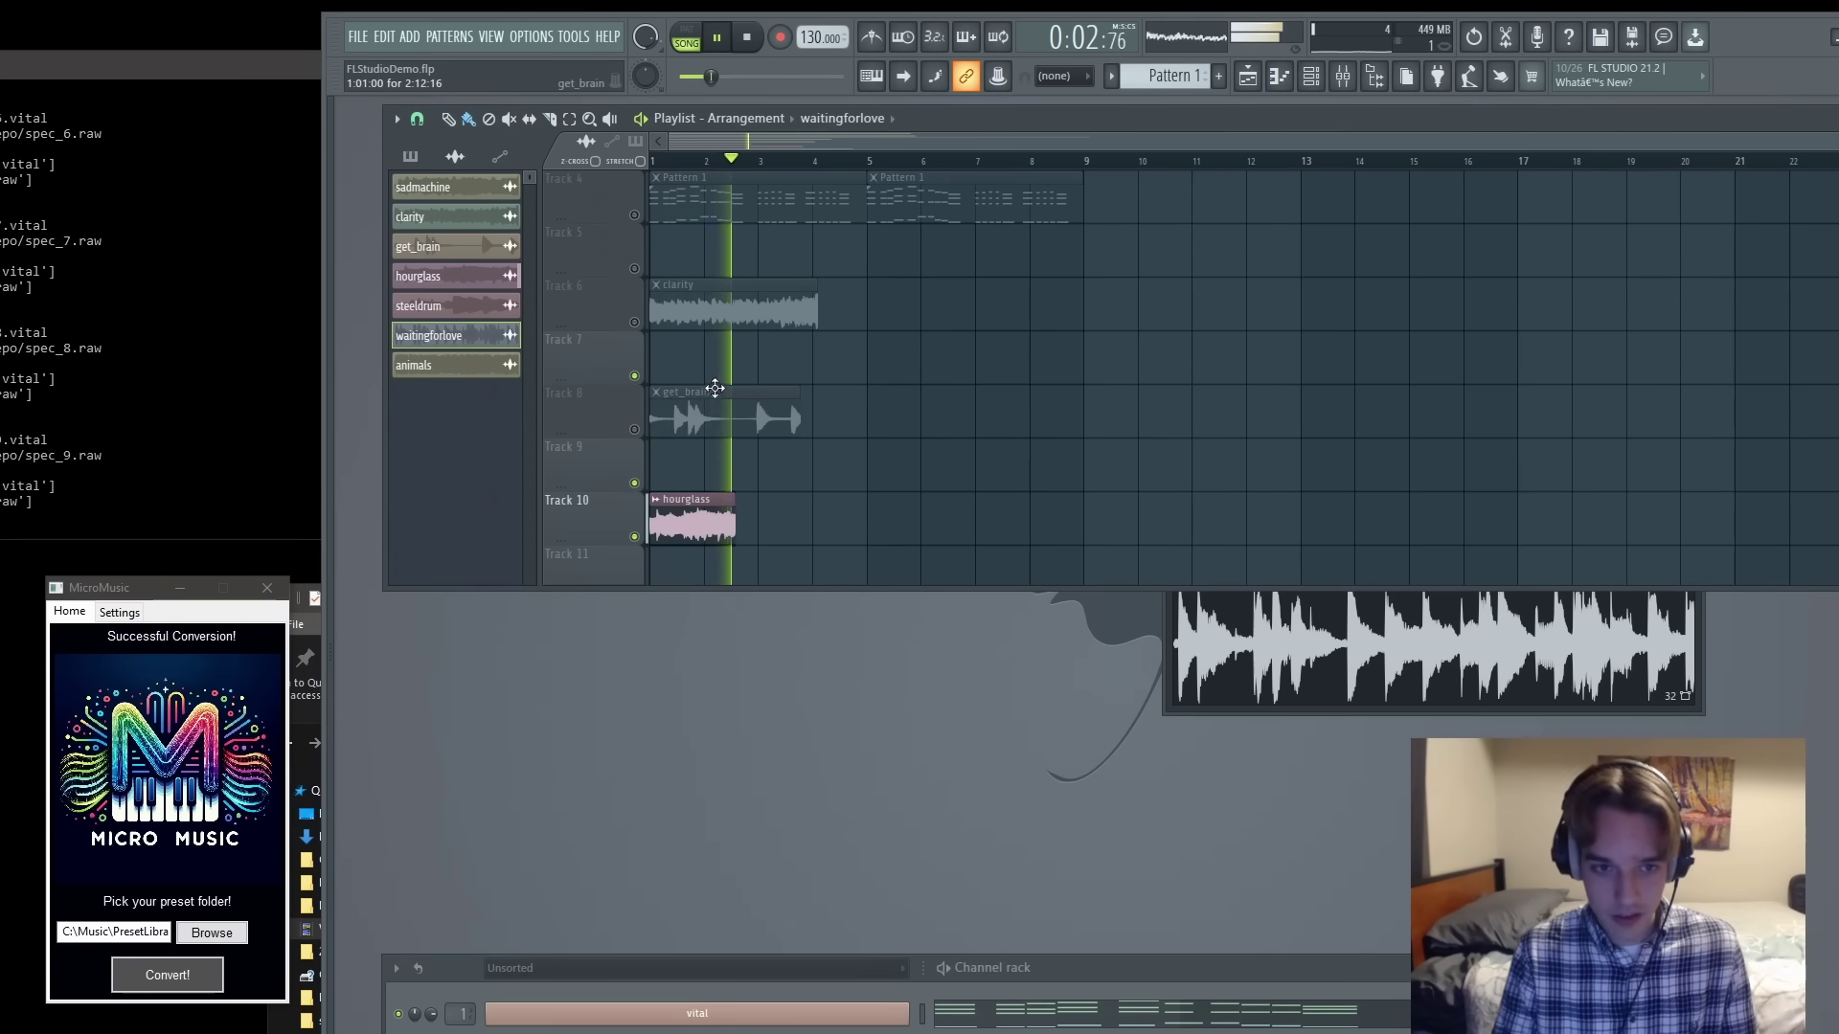
pyautogui.press('space')
pyautogui.doubleClick(689, 533)
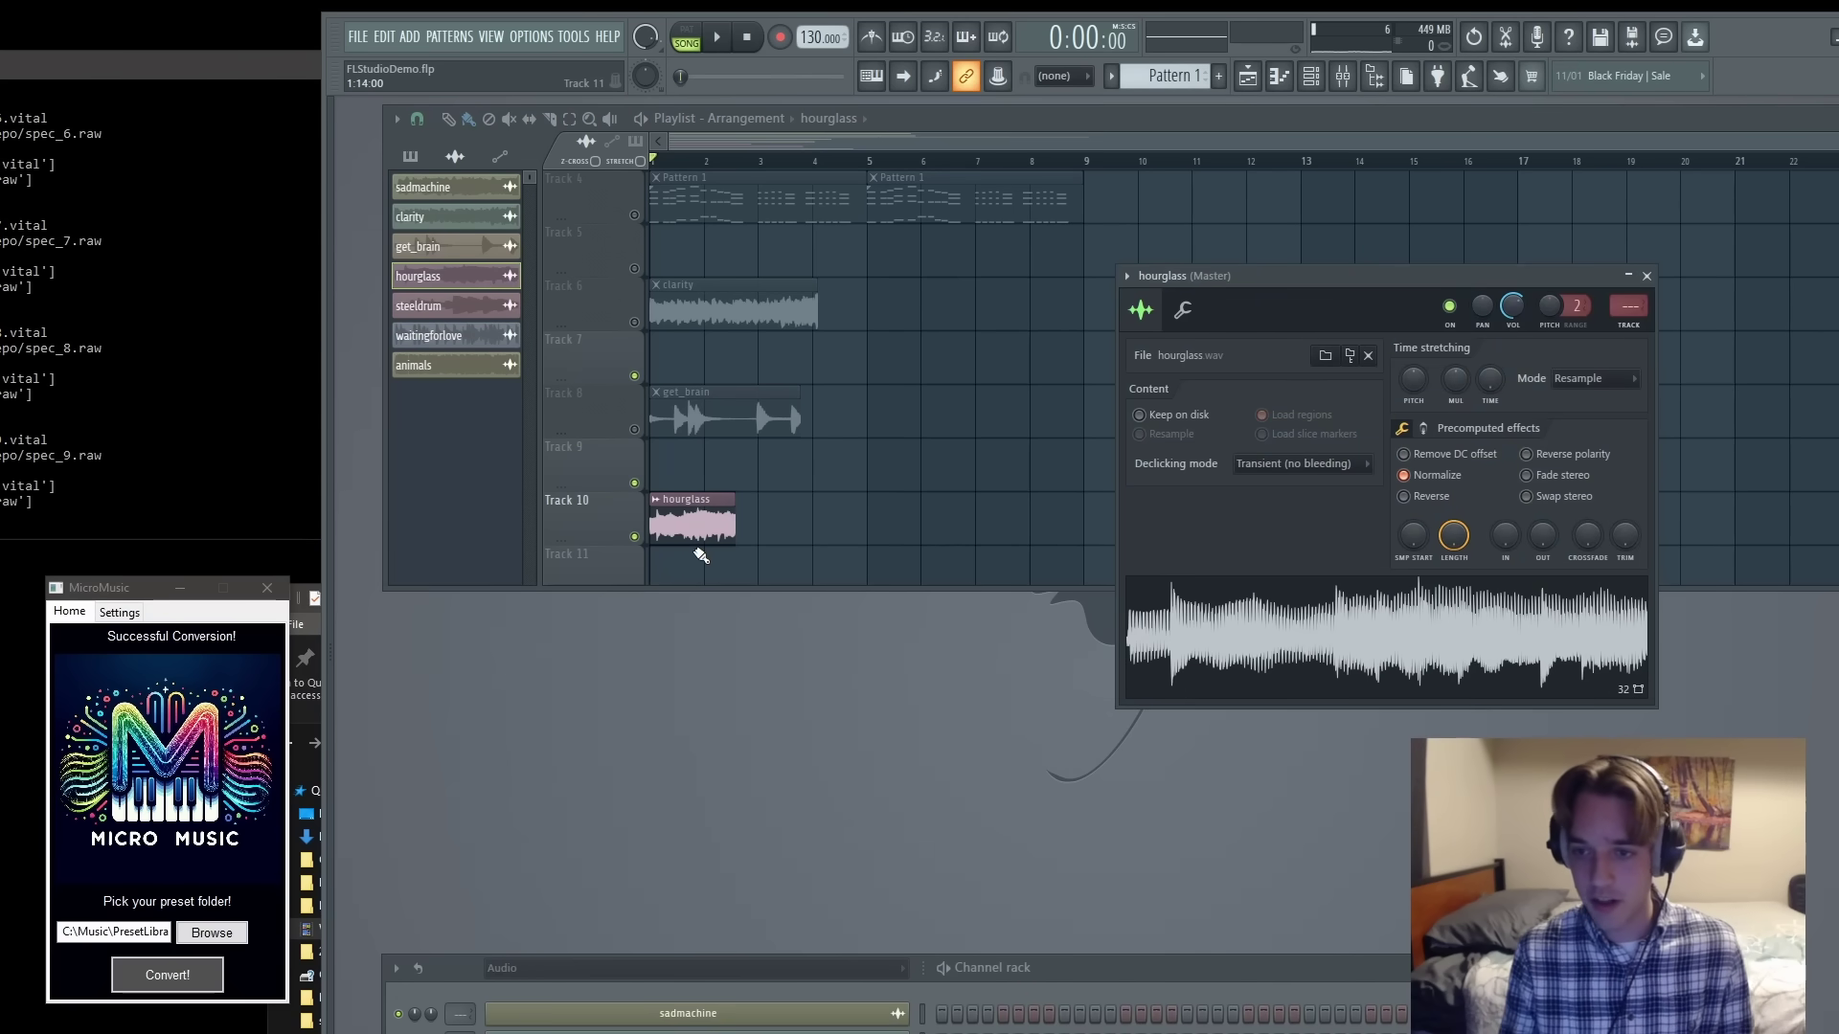
# - Drop the hourglass waveform into MicroMusic and convert it into Vital presets
pyautogui.moveTo(1379, 643); pyautogui.dragTo(209, 835)
pyautogui.click(752, 45)
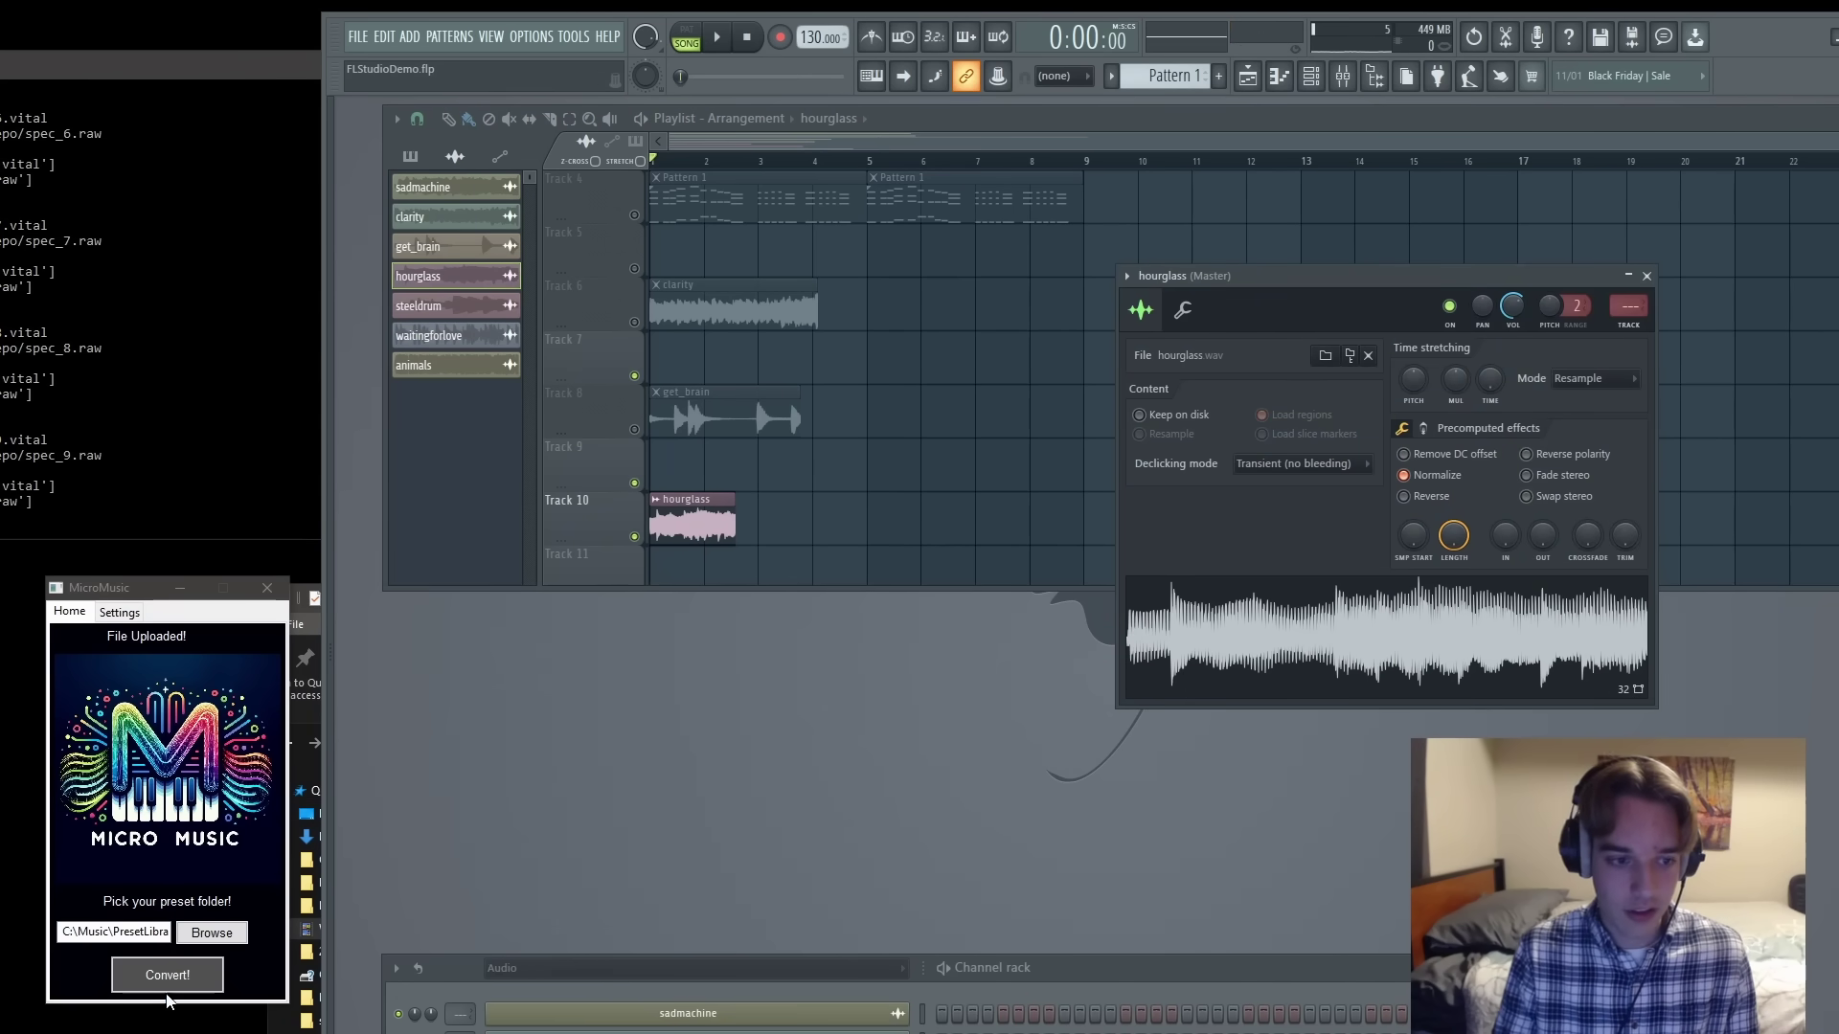
pyautogui.click(146, 969)
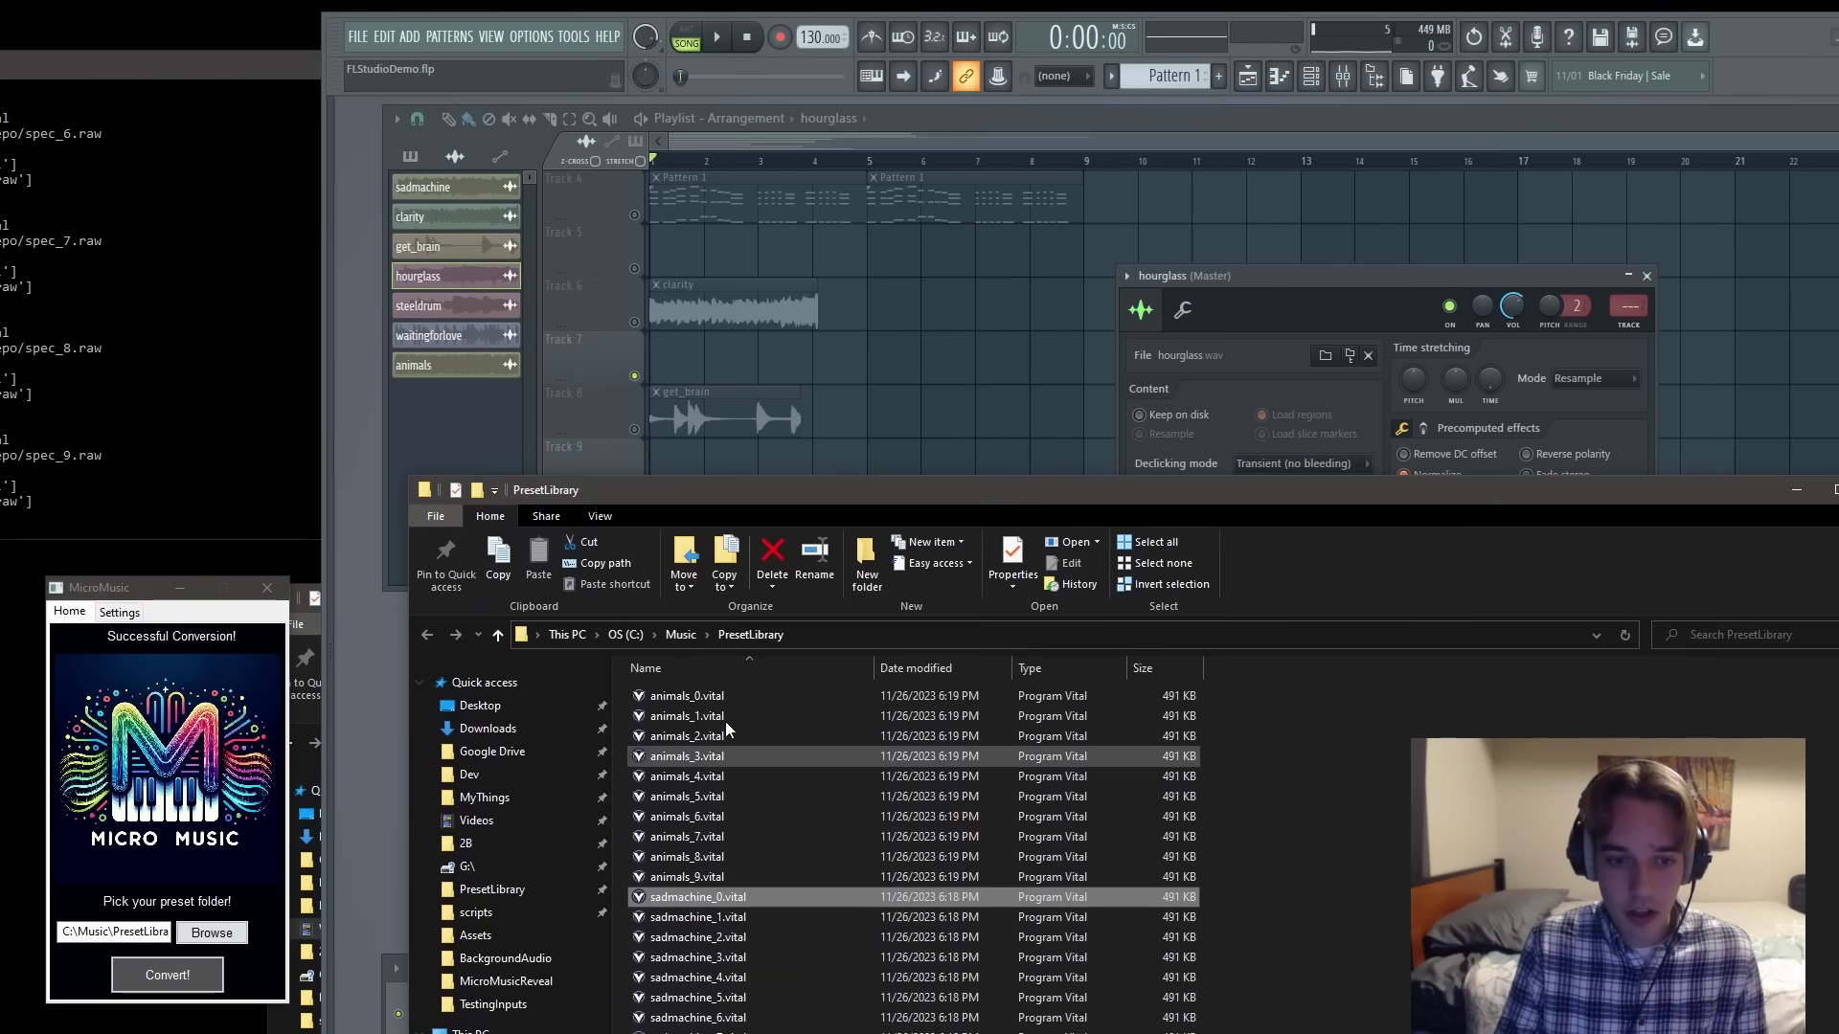
pyautogui.click(1796, 490)
# - Open the vital channel from the Unsorted filter and step to the hourglass_3 preset
pyautogui.click(625, 968)
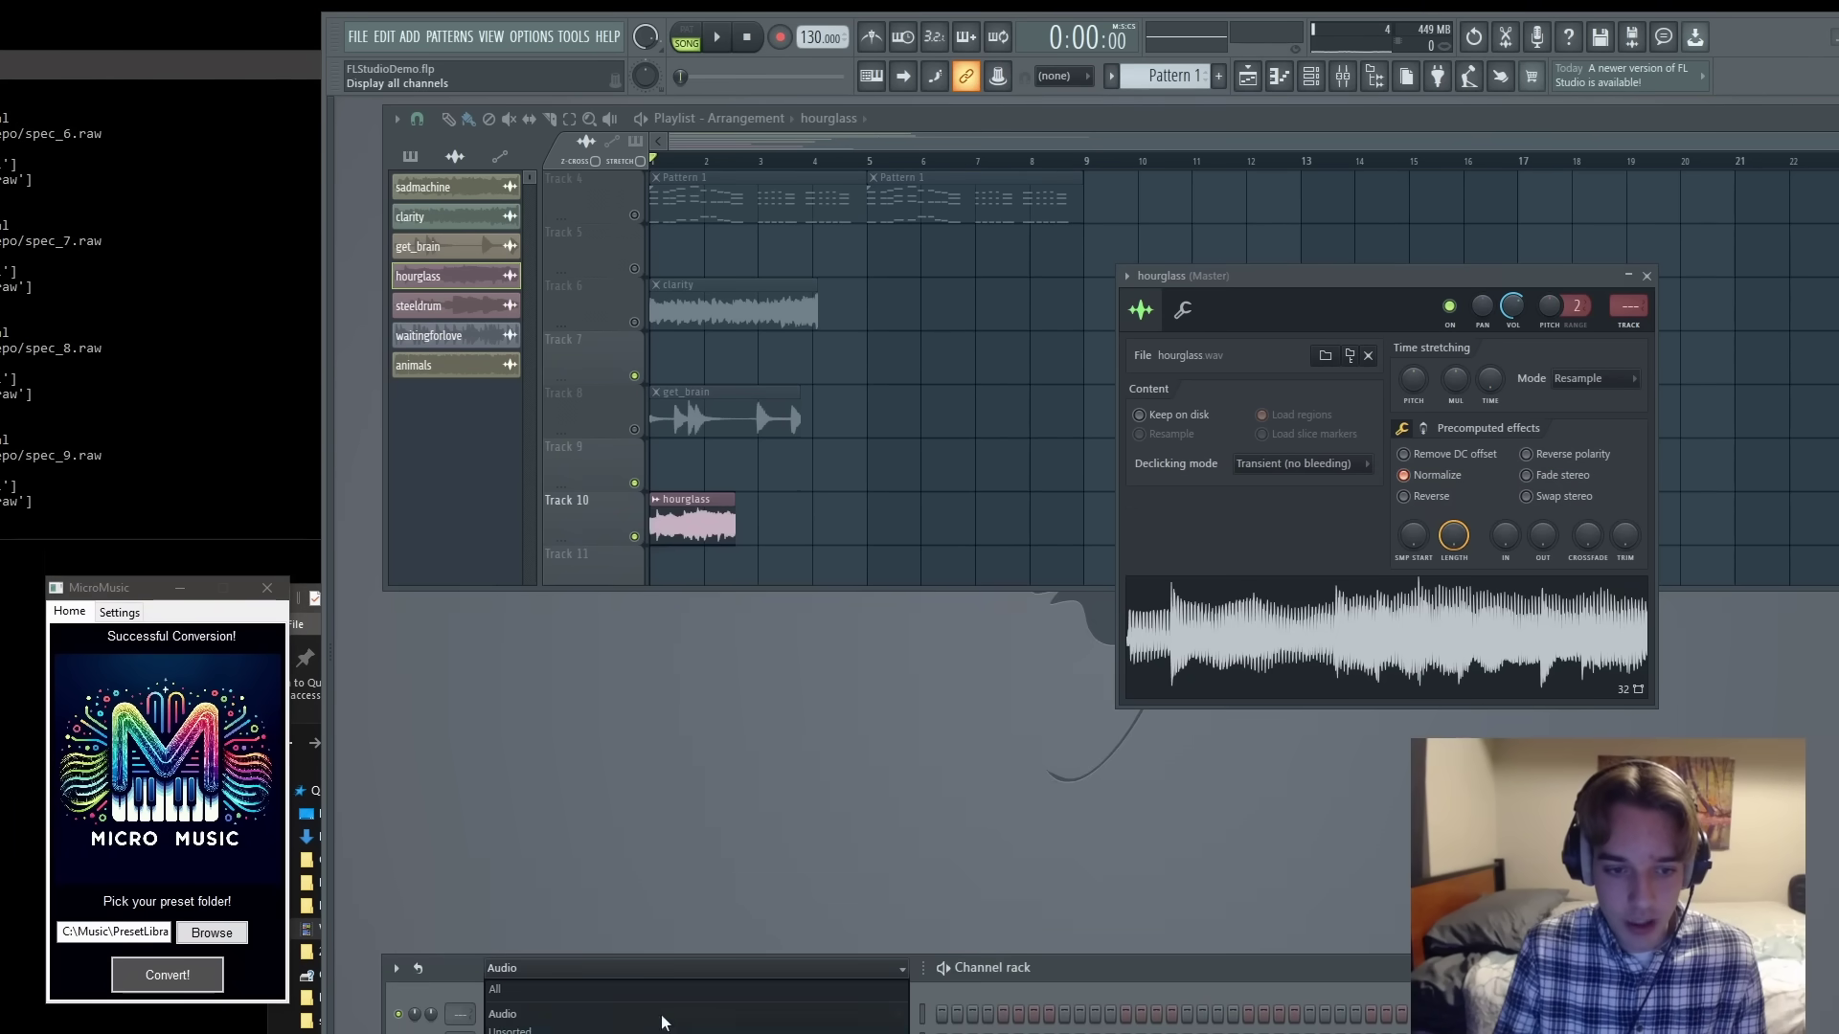
pyautogui.click(628, 1030)
pyautogui.click(698, 1015)
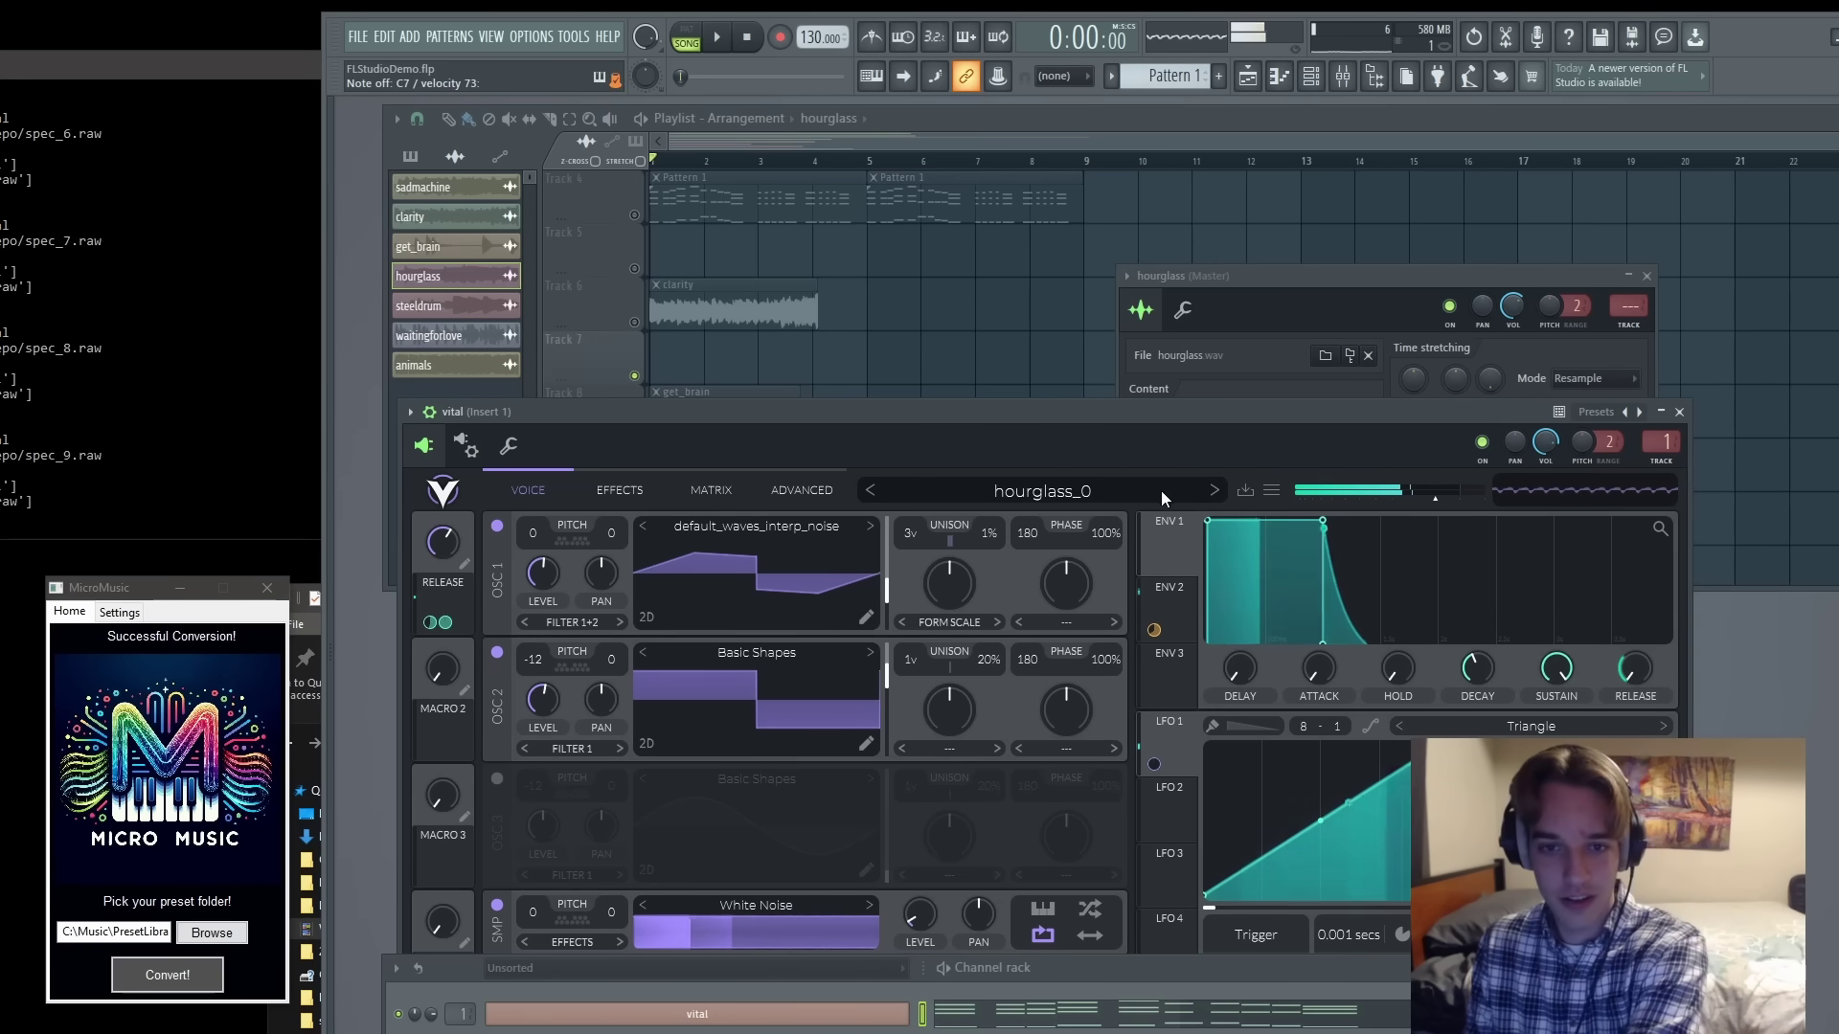
pyautogui.click(1211, 491)
pyautogui.click(1217, 492)
pyautogui.click(1210, 490)
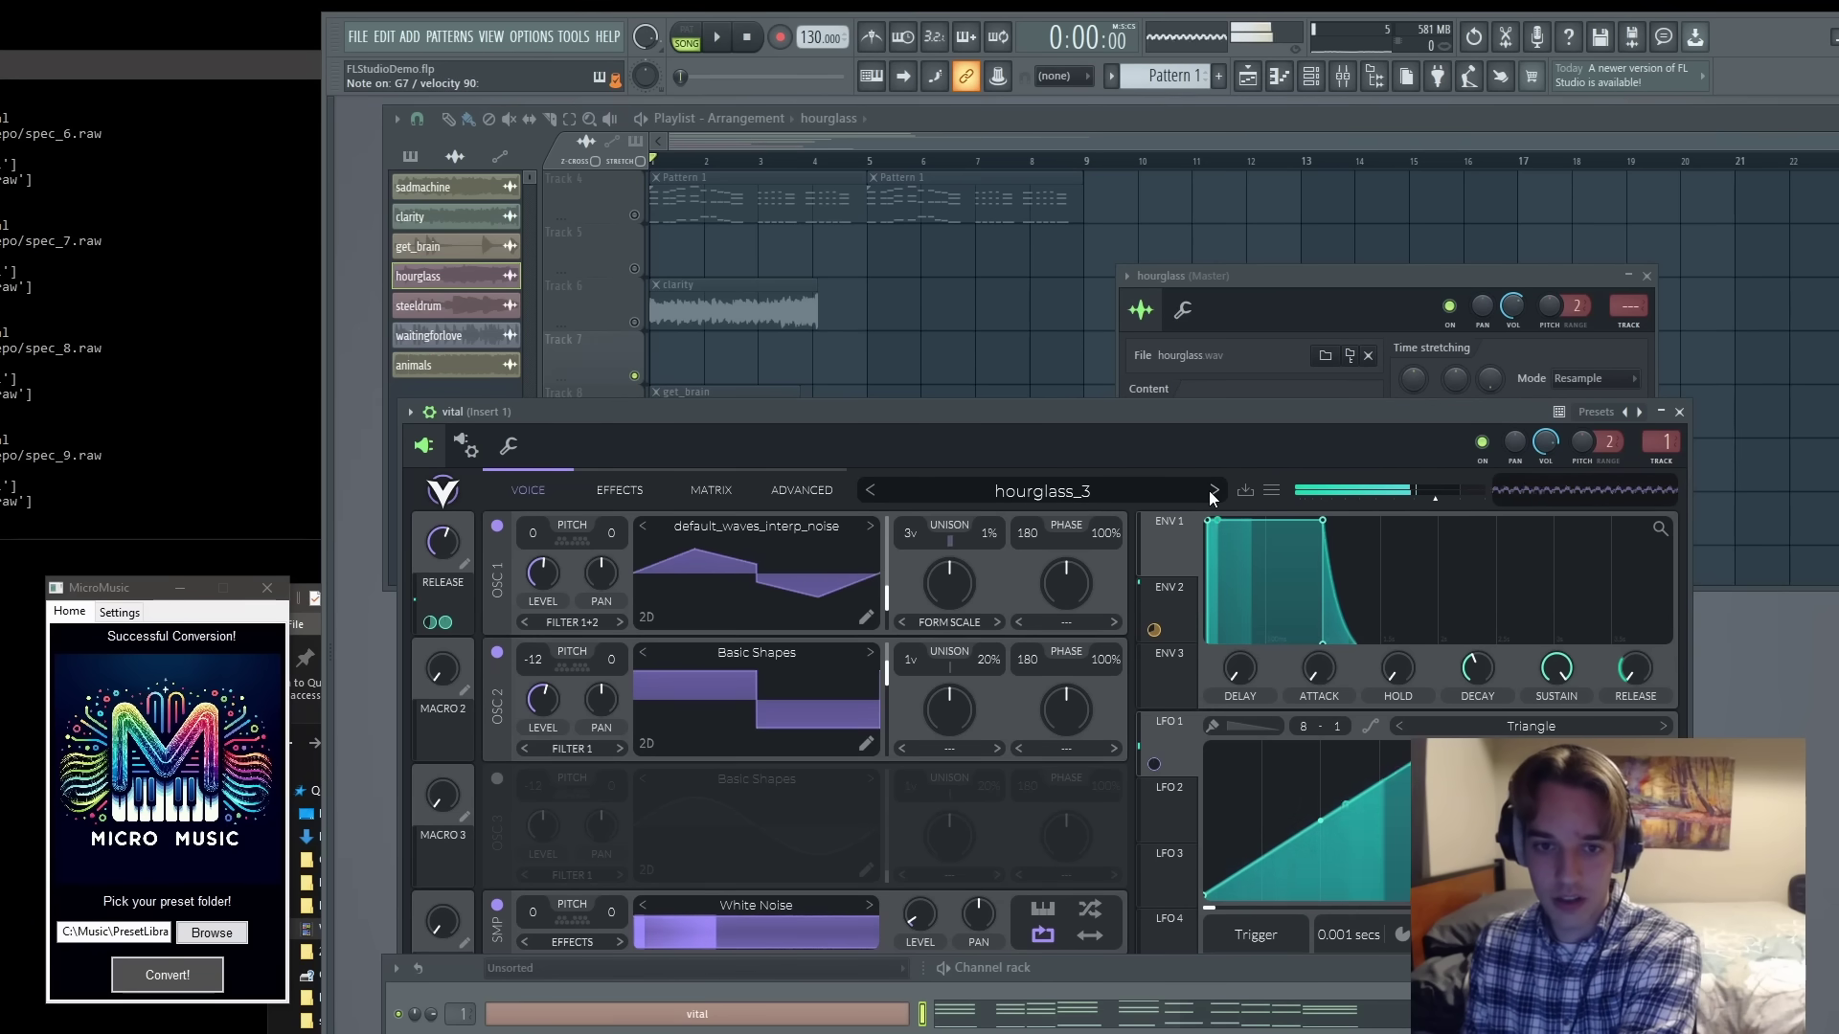
# - In Vital's effects, enable Delay with a 1/4 time and 32.5% mix
pyautogui.click(710, 490)
pyautogui.click(621, 491)
pyautogui.moveTo(728, 417); pyautogui.dragTo(837, 172)
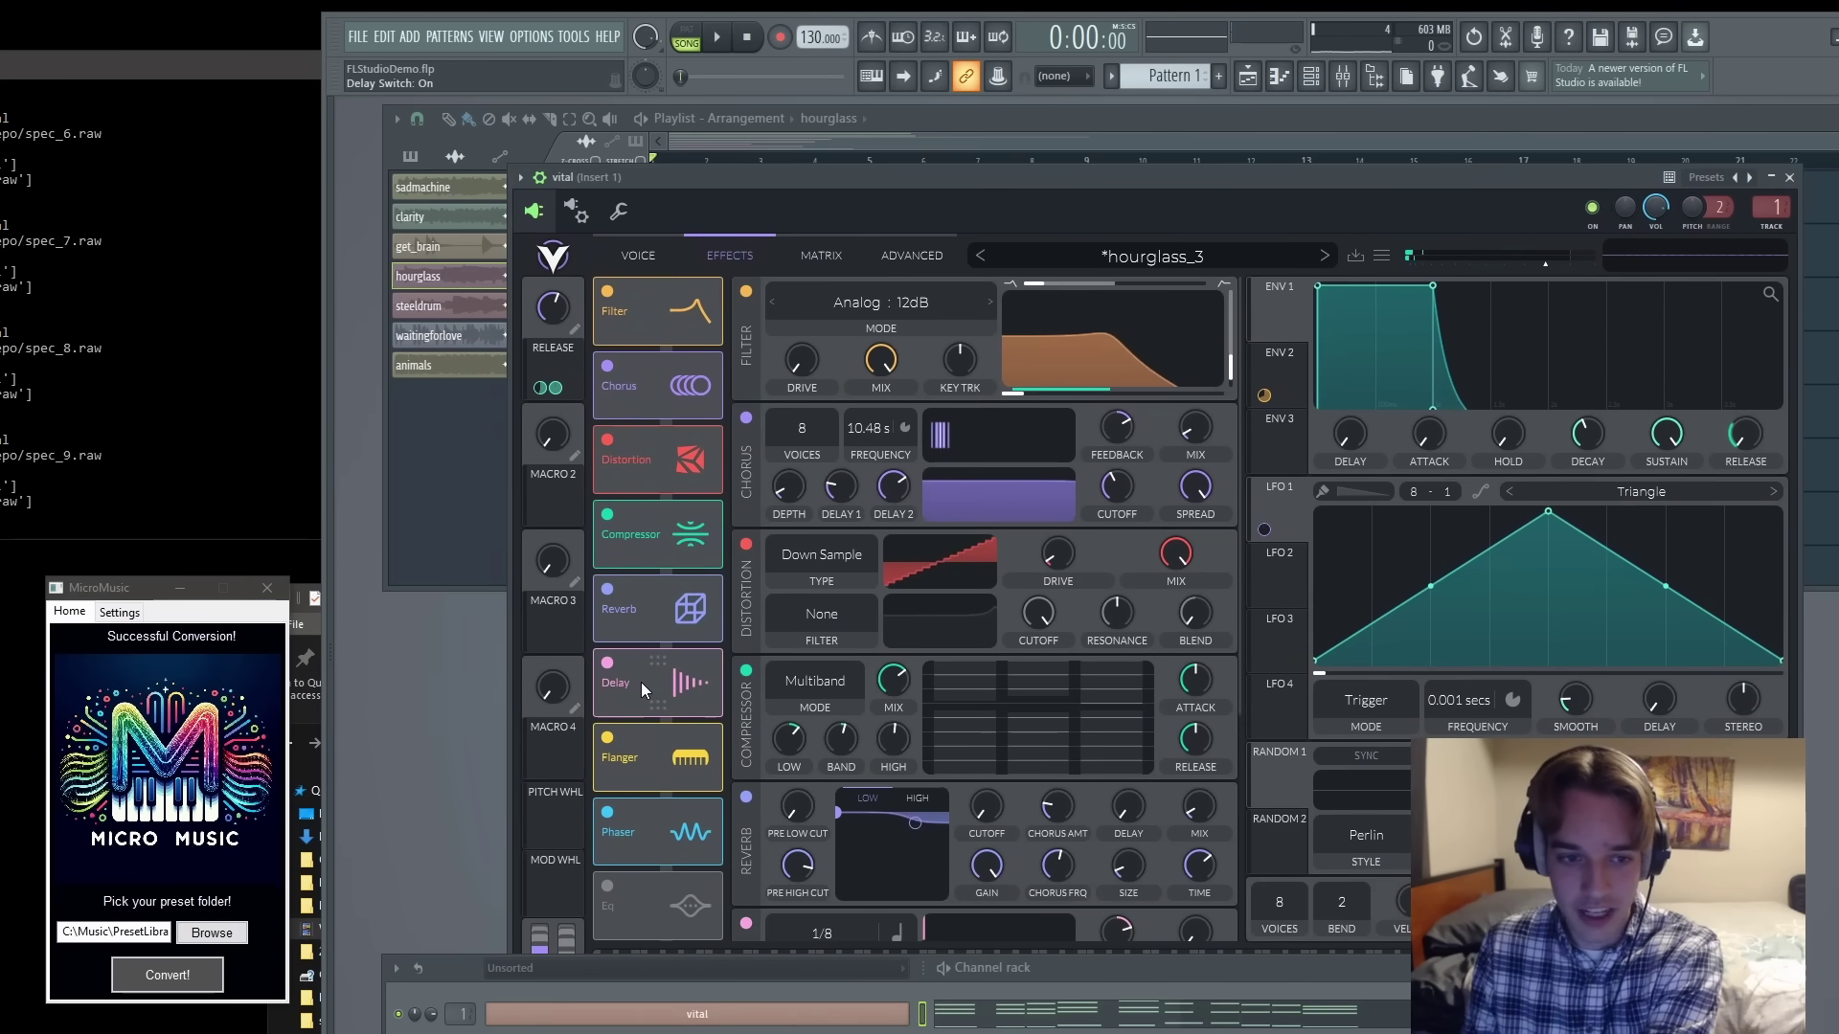
pyautogui.click(607, 663)
pyautogui.moveTo(816, 670); pyautogui.dragTo(816, 696)
pyautogui.moveTo(1185, 634); pyautogui.dragTo(1196, 591)
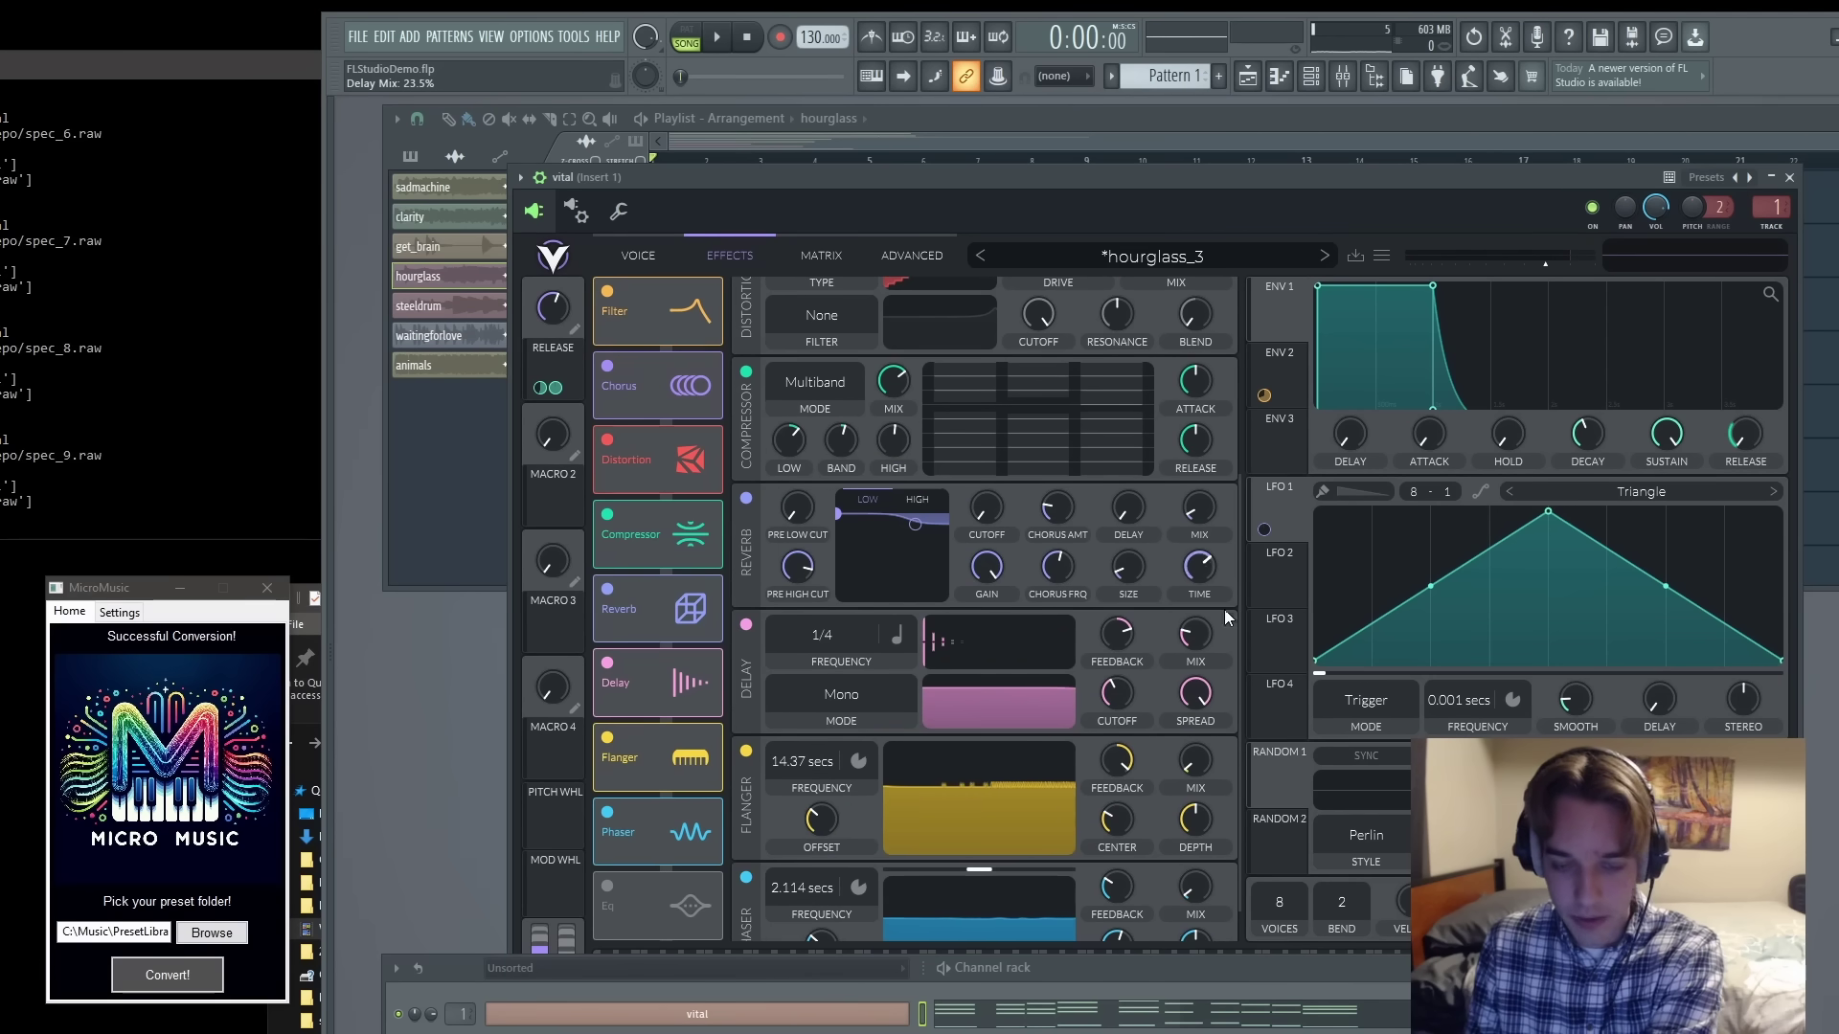